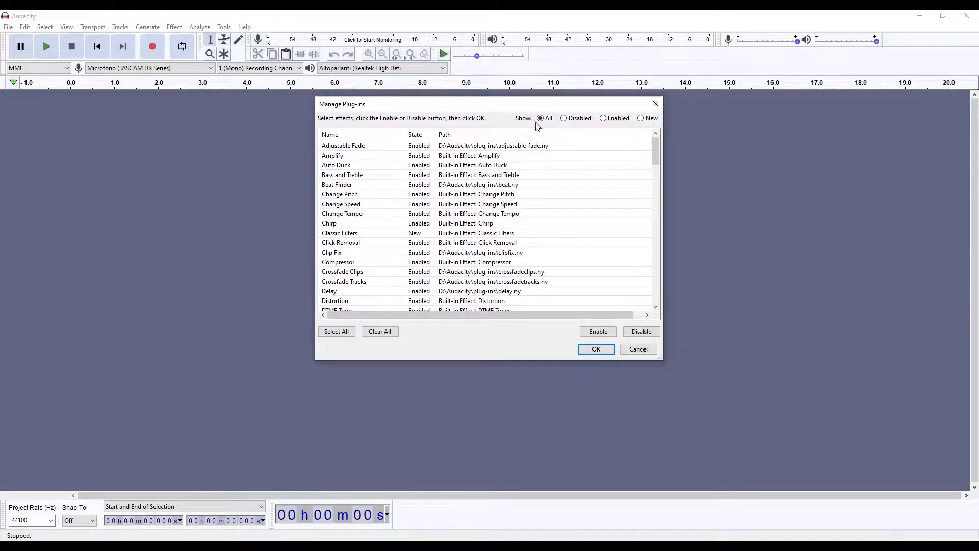
# Filter the plug-in list to new entries, enlarge the window and enable the iZVinyl plug-in
pyautogui.click(574, 123)
pyautogui.click(616, 122)
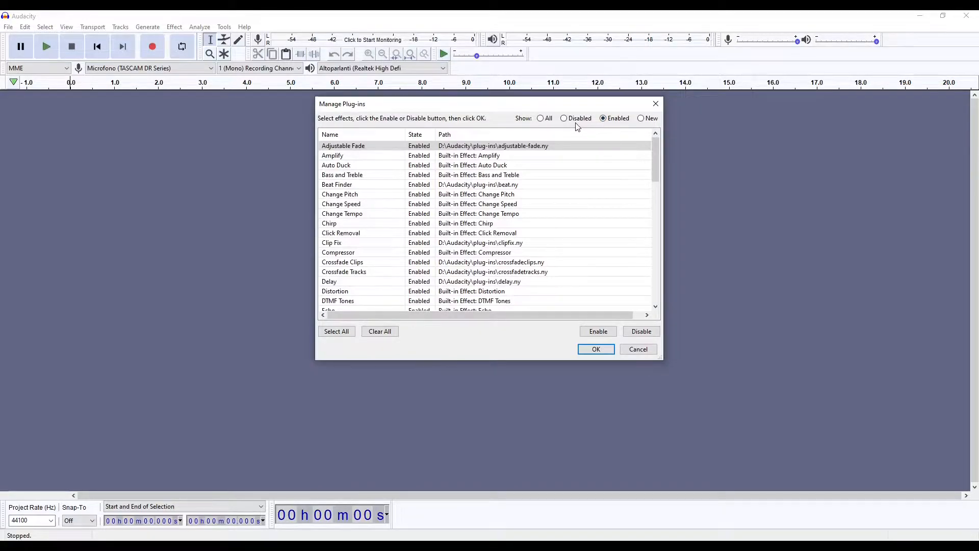
pyautogui.click(641, 119)
pyautogui.scroll(-10, 388, 224)
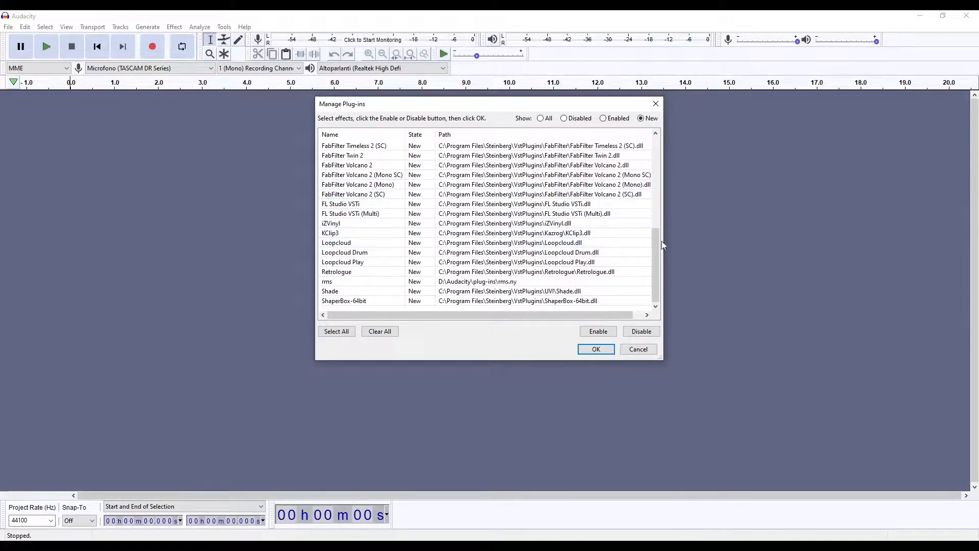
pyautogui.moveTo(495, 359); pyautogui.dragTo(482, 423)
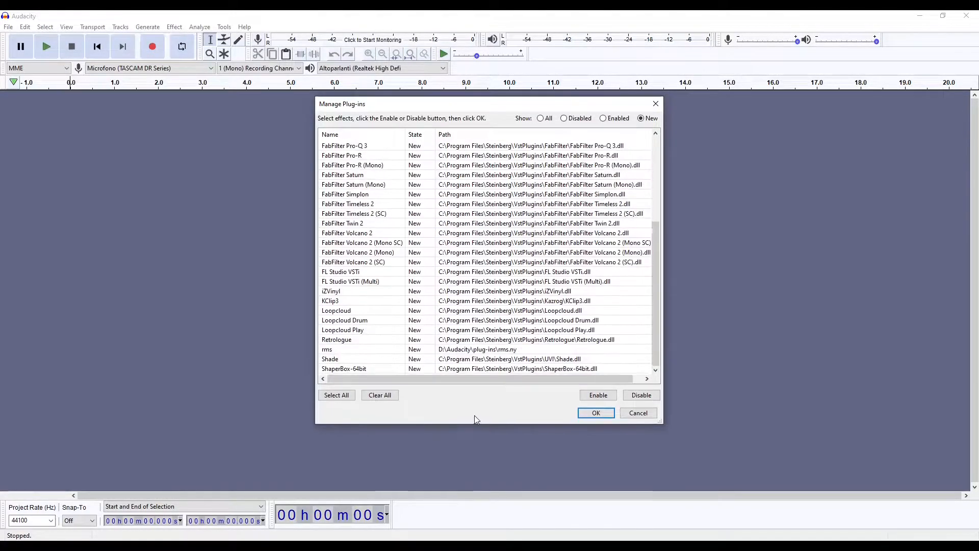
pyautogui.click(363, 293)
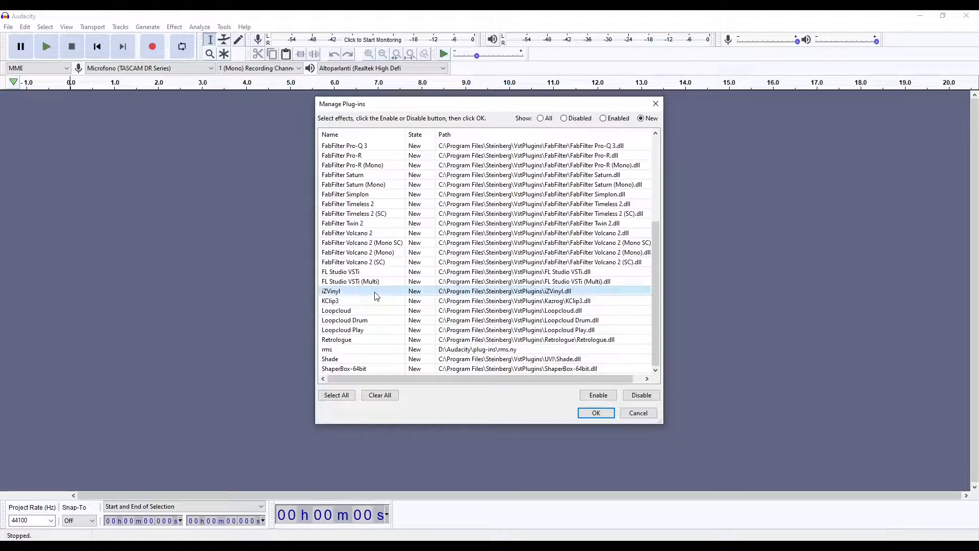
pyautogui.click(608, 400)
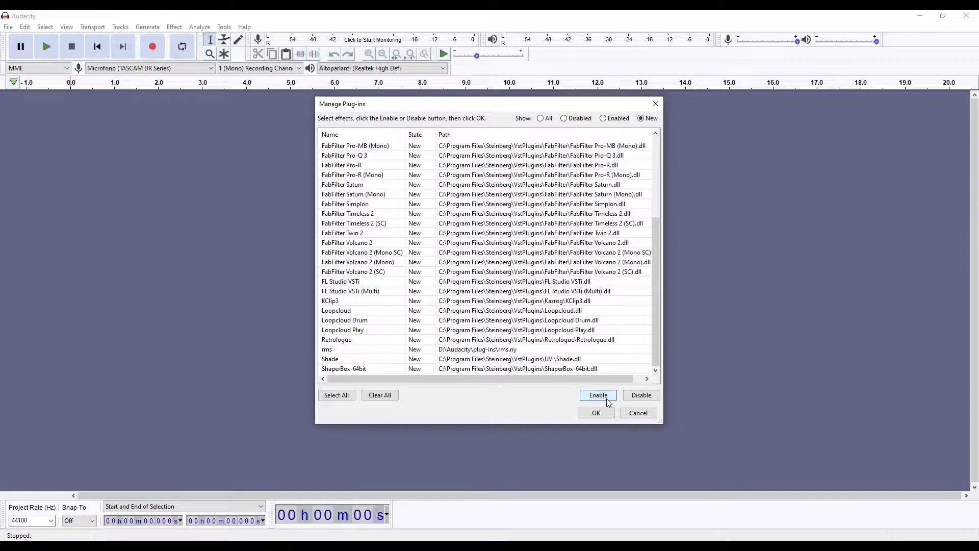
# List all plug-ins again, accept the plug-in changes and look through the available effects for iZotope Vinyl
pyautogui.click(542, 119)
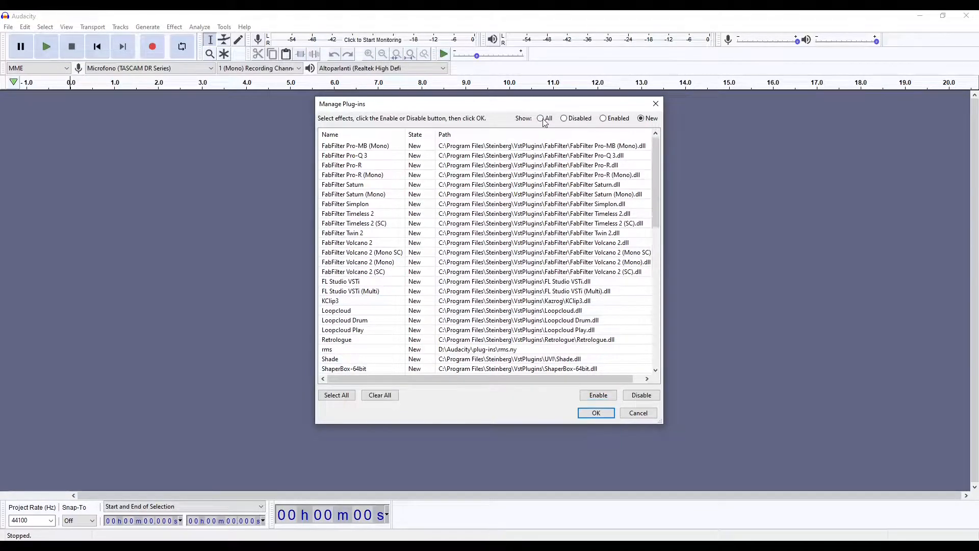
pyautogui.scroll(-12, 559, 158)
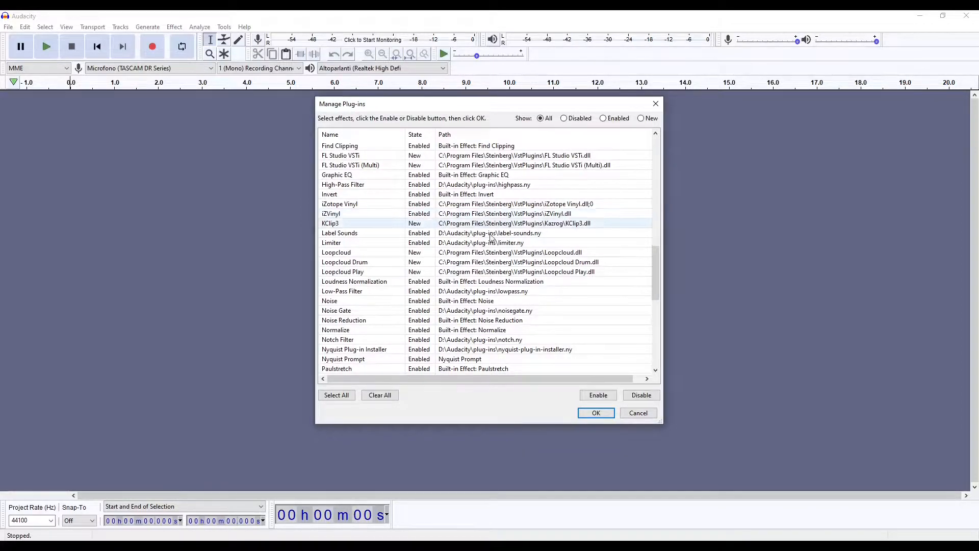
pyautogui.click(603, 412)
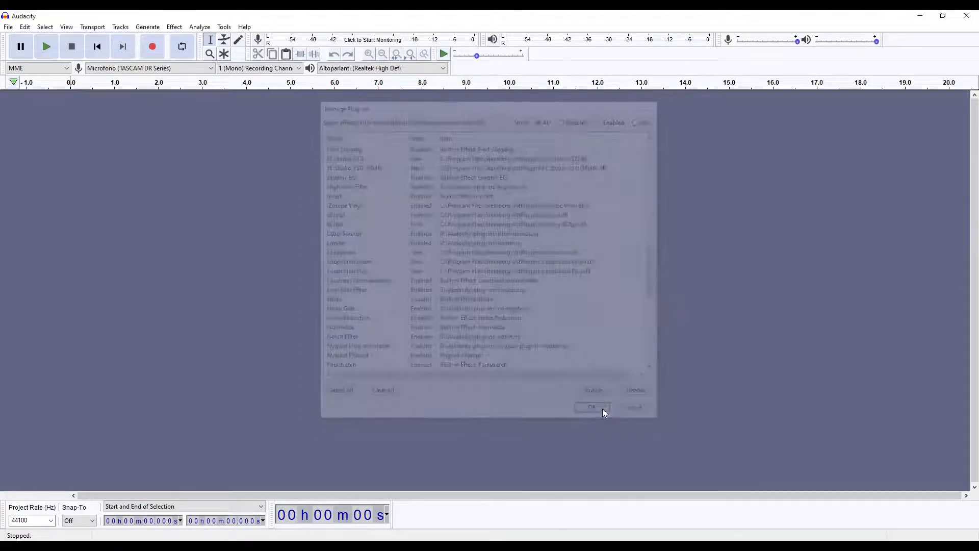
pyautogui.click(174, 27)
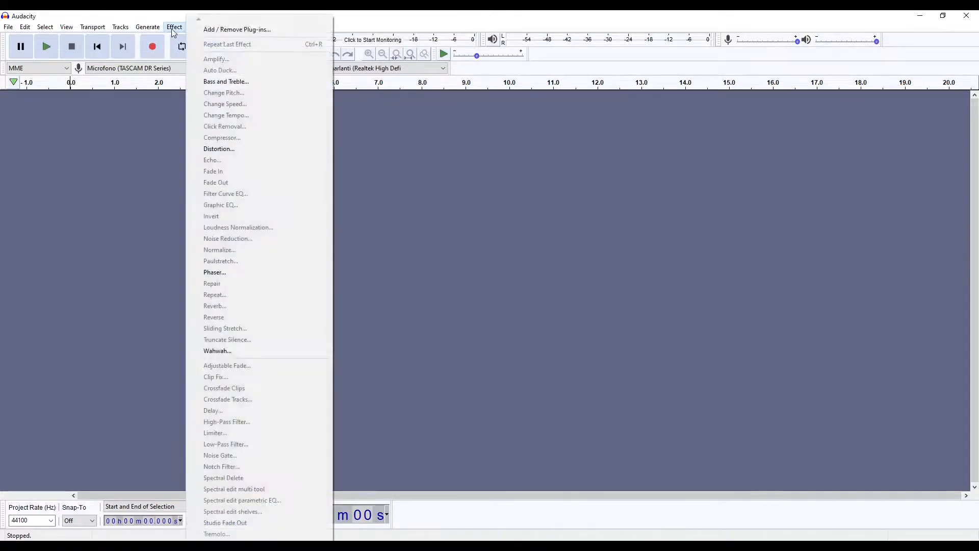
pyautogui.moveTo(221, 544)
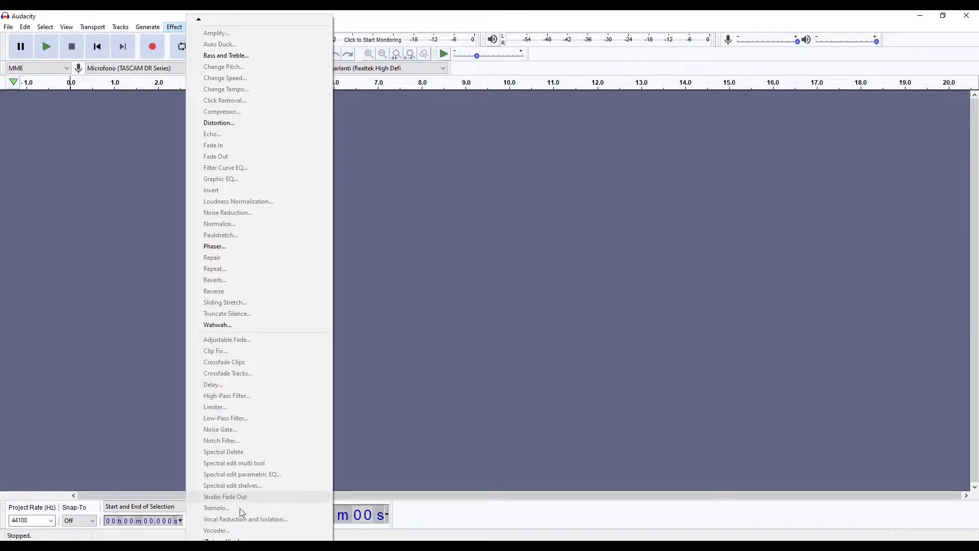
# Open the Tone generator and review its waveform choices and duration formats
pyautogui.click(147, 28)
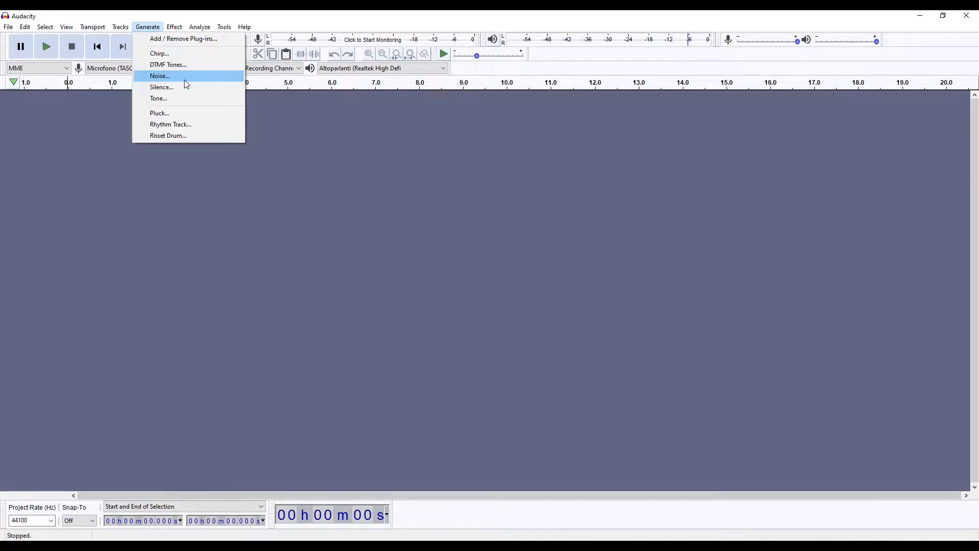
pyautogui.click(158, 100)
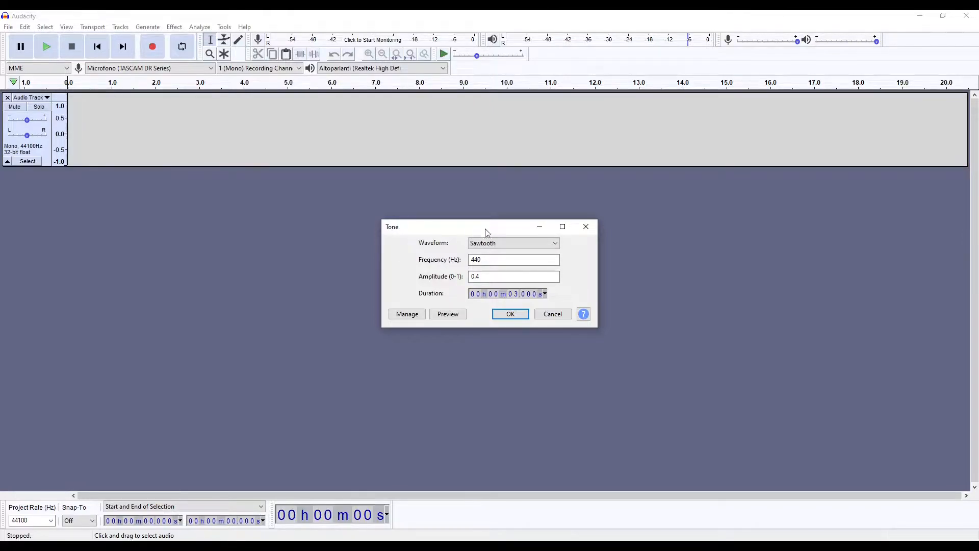
pyautogui.click(518, 243)
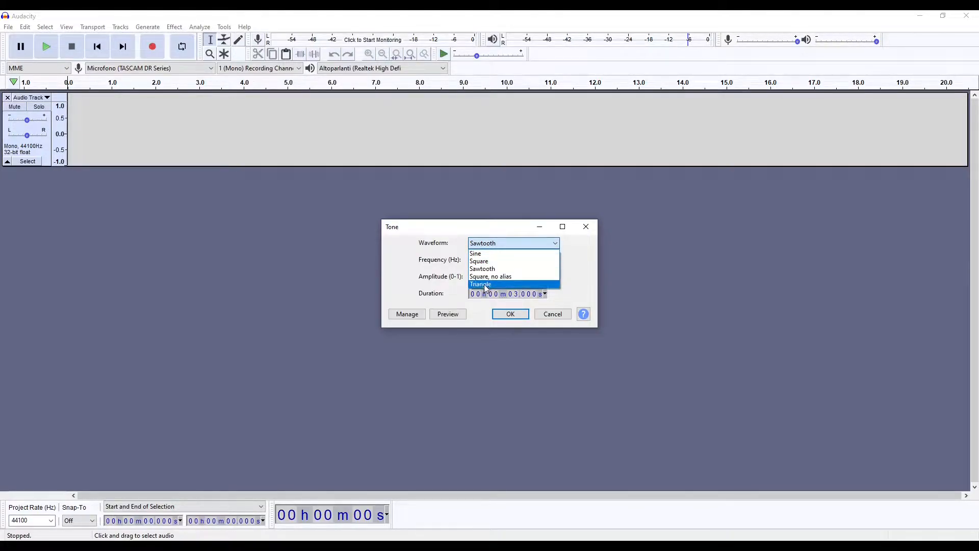
pyautogui.click(432, 232)
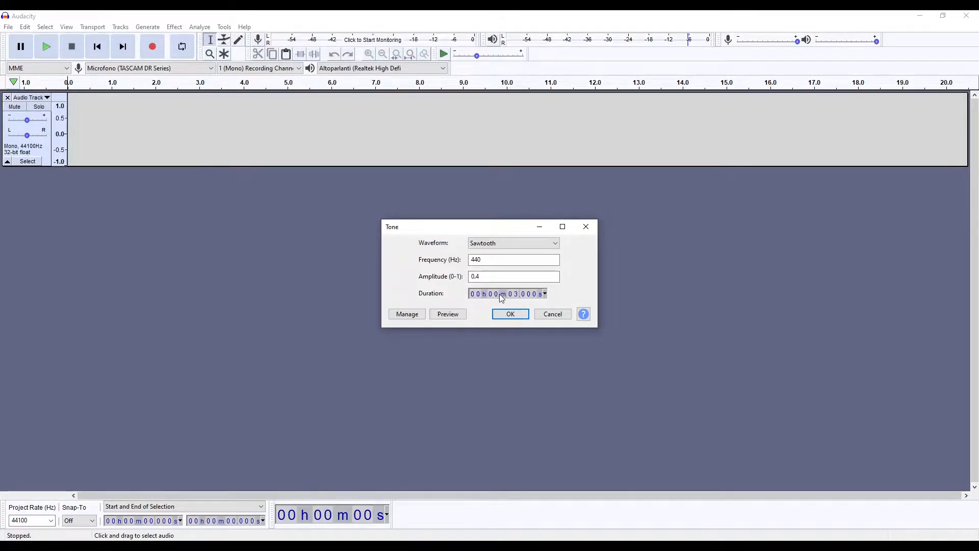
pyautogui.click(546, 295)
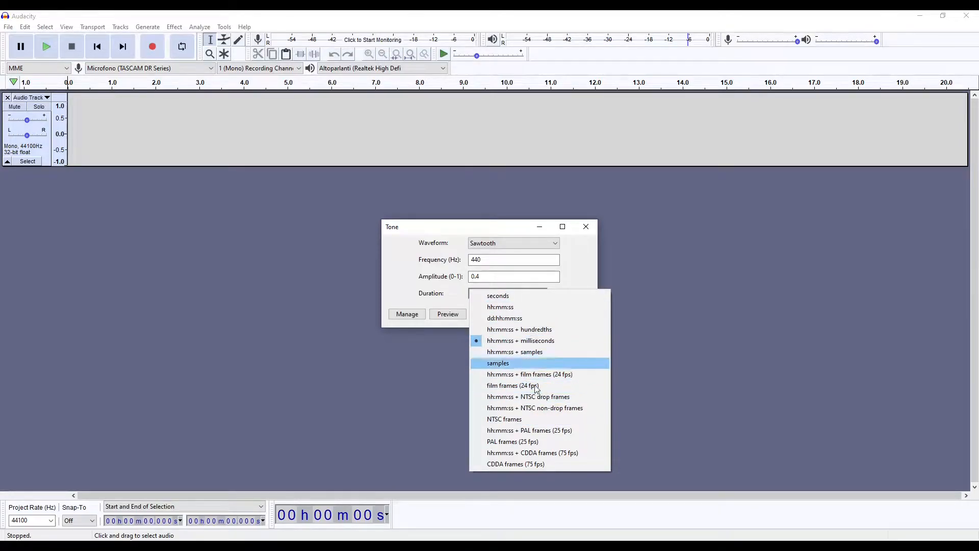
pyautogui.click(453, 308)
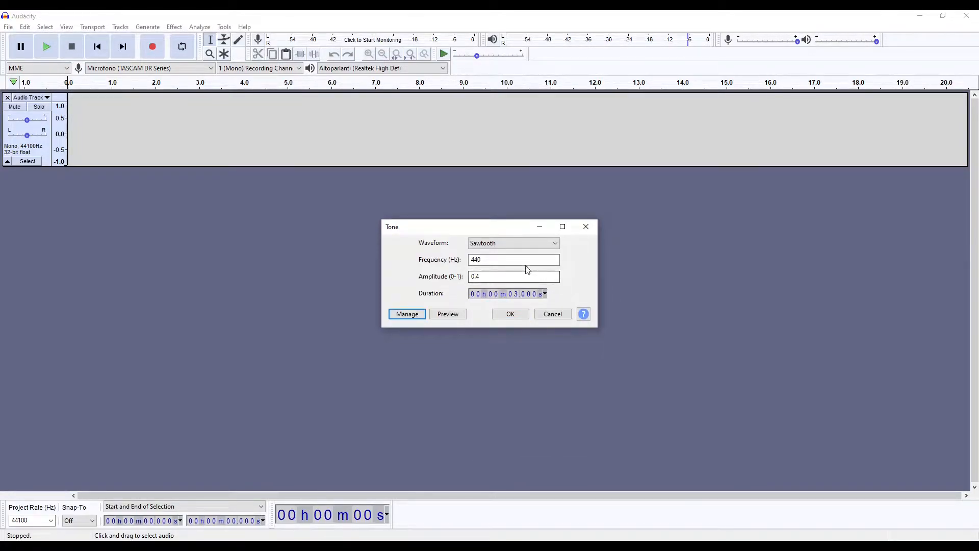
# Generate a 3-second sine tone at 440 Hz with amplitude 0.4 and play it
pyautogui.click(504, 242)
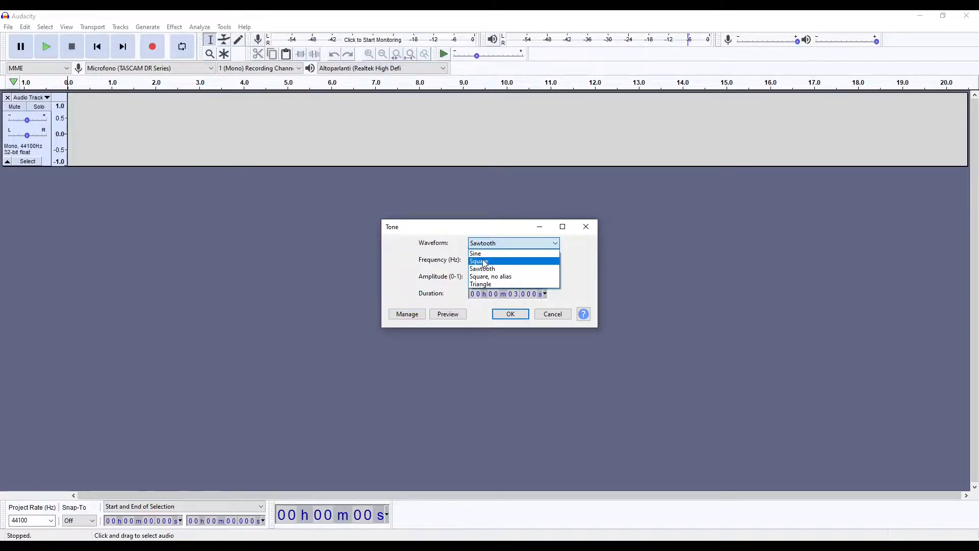
pyautogui.click(484, 254)
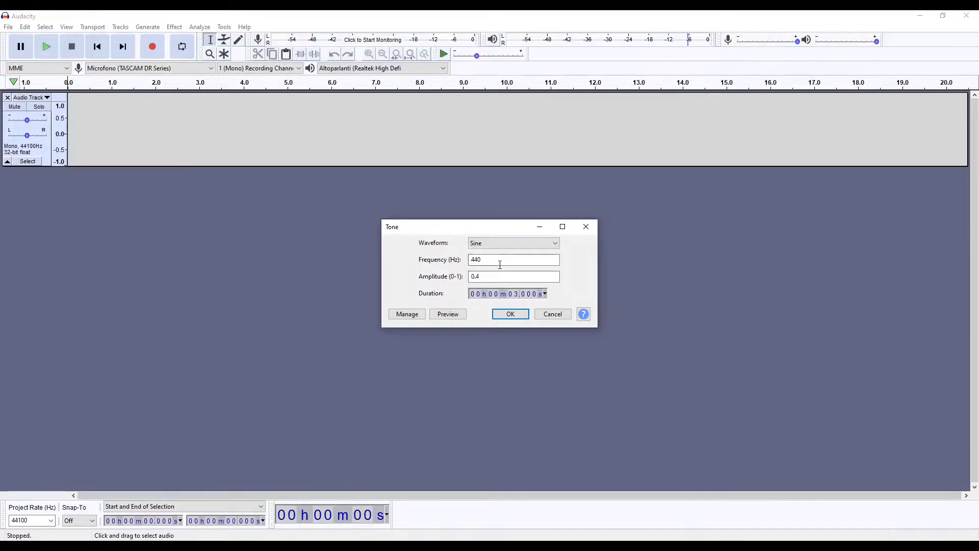
pyautogui.click(515, 321)
pyautogui.click(513, 314)
pyautogui.click(46, 46)
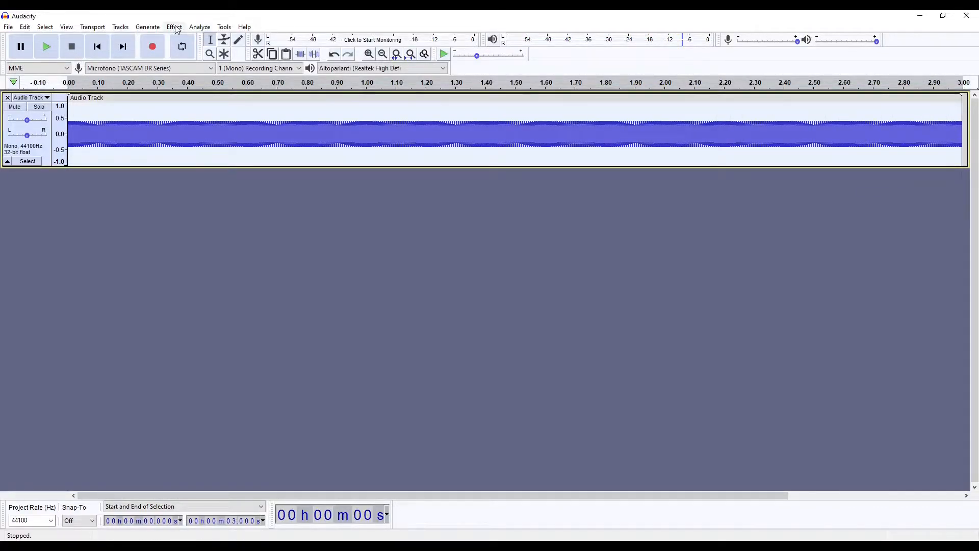
# Replace the selected audio with a 440 Hz square tone at amplitude 0.4, and play it briefly
pyautogui.click(148, 27)
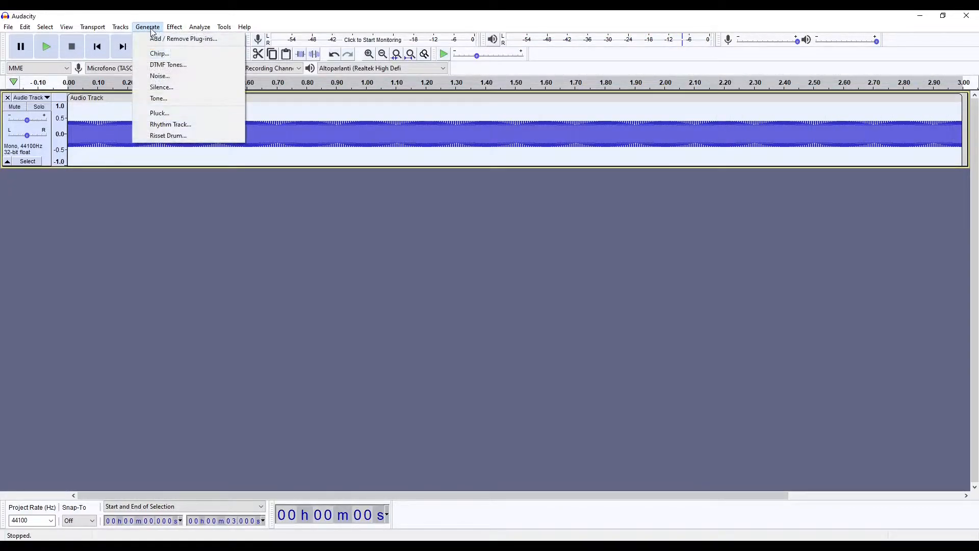
pyautogui.click(159, 98)
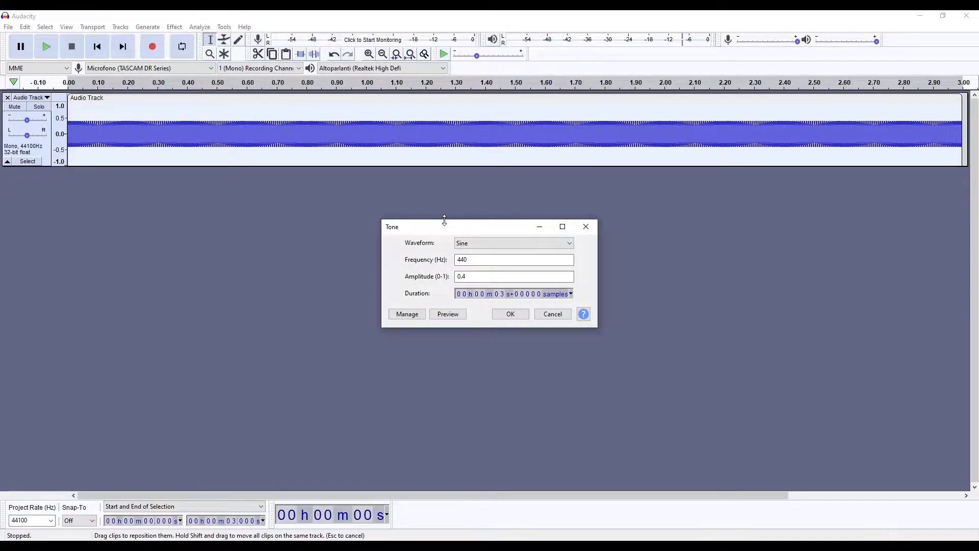
pyautogui.click(478, 244)
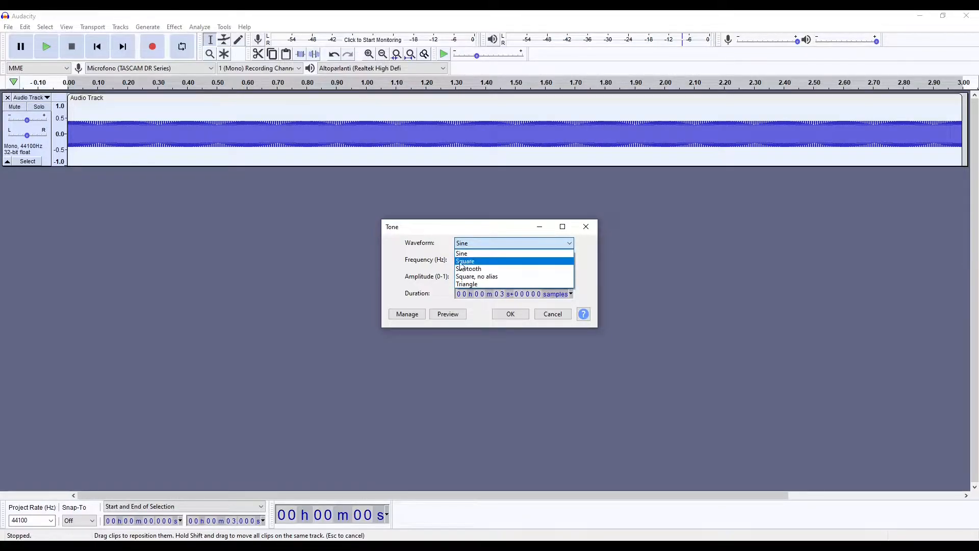
pyautogui.click(468, 269)
pyautogui.click(471, 244)
pyautogui.click(468, 261)
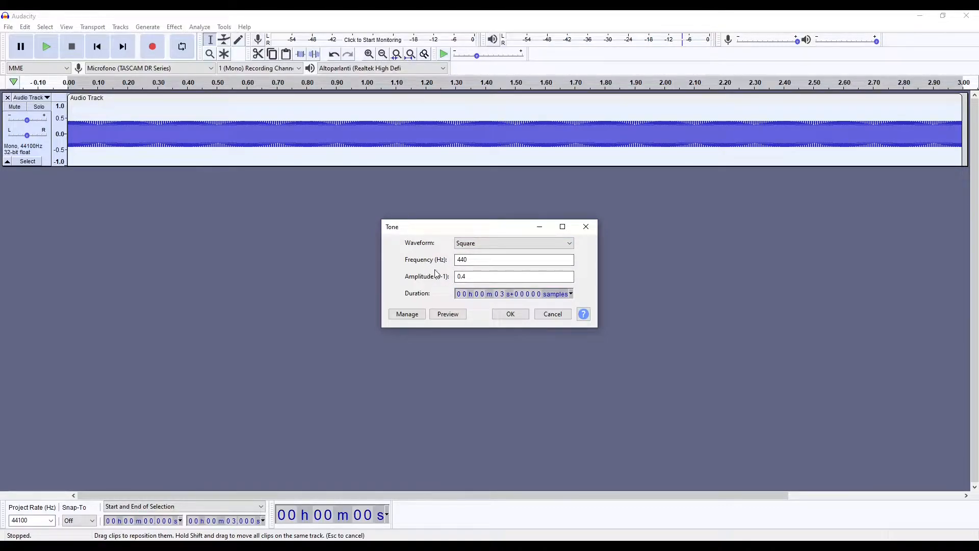
pyautogui.click(508, 315)
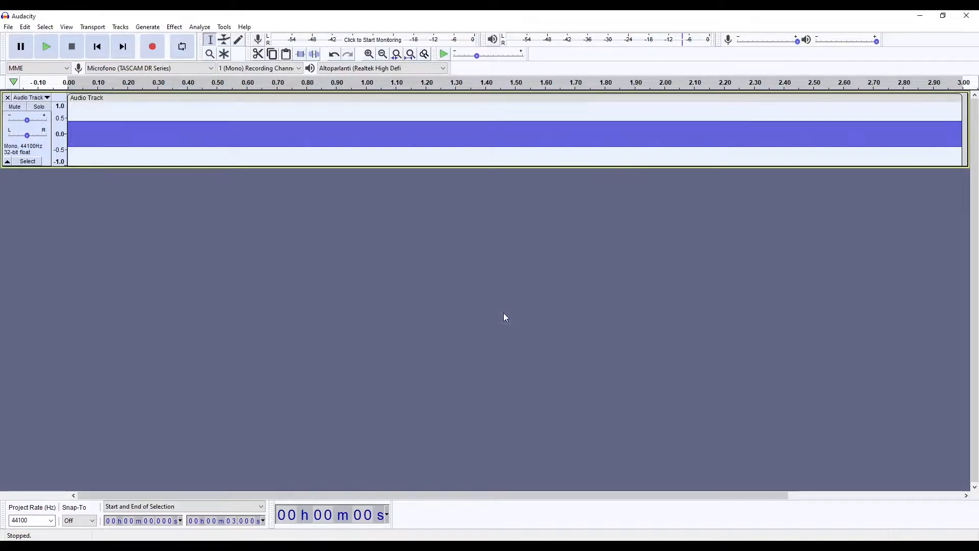
pyautogui.click(46, 47)
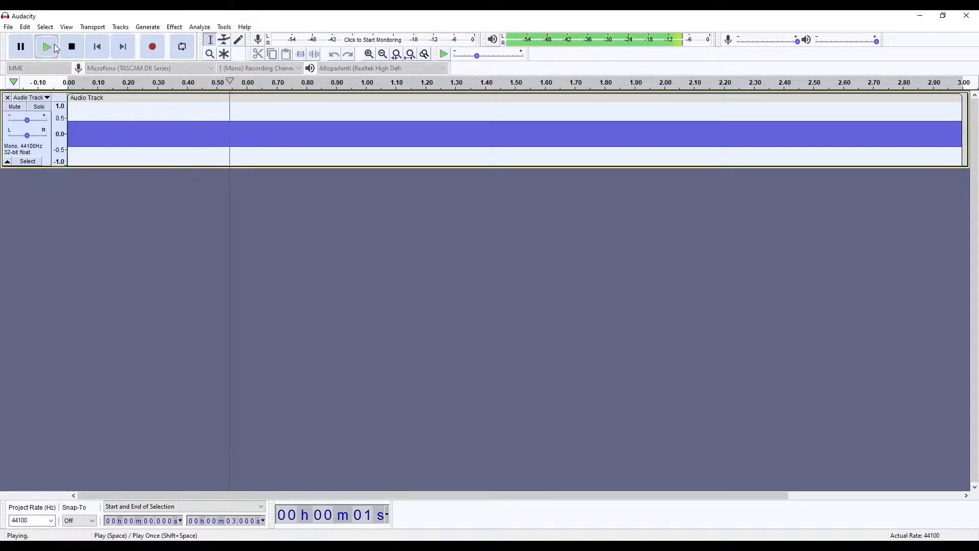
pyautogui.click(72, 47)
# Regenerate the square tone with its amplitude set to 0.1, and play it briefly
pyautogui.click(148, 27)
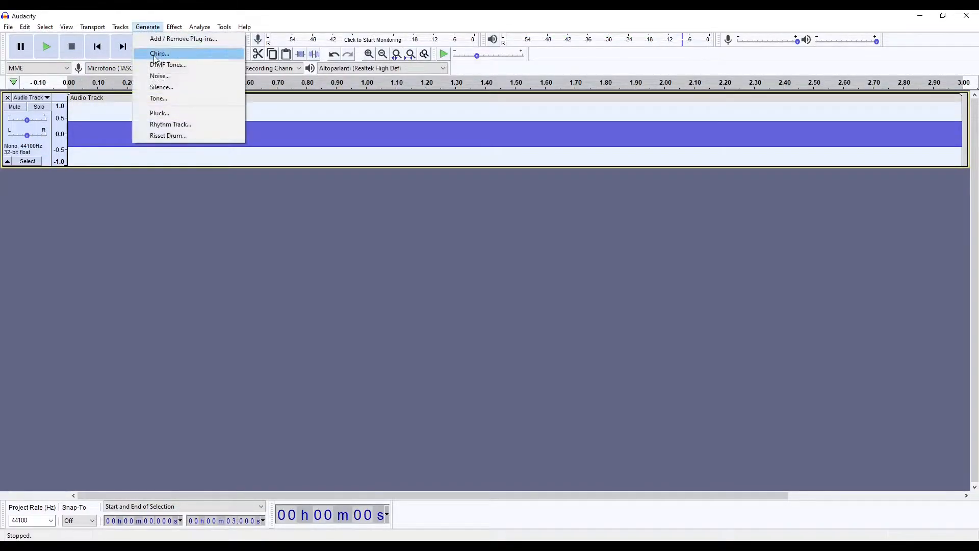
pyautogui.click(170, 98)
pyautogui.moveTo(464, 277); pyautogui.dragTo(493, 279)
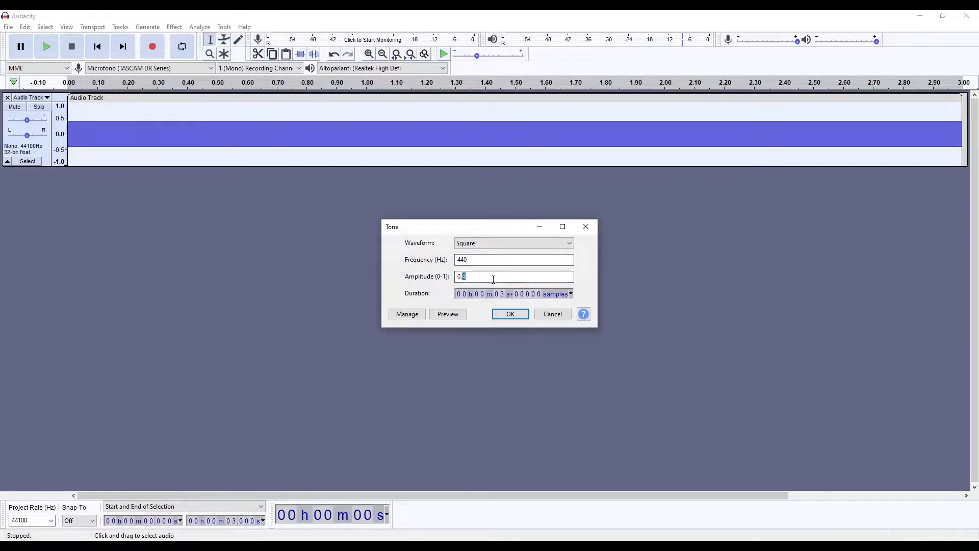
pyautogui.click(515, 318)
pyautogui.click(508, 314)
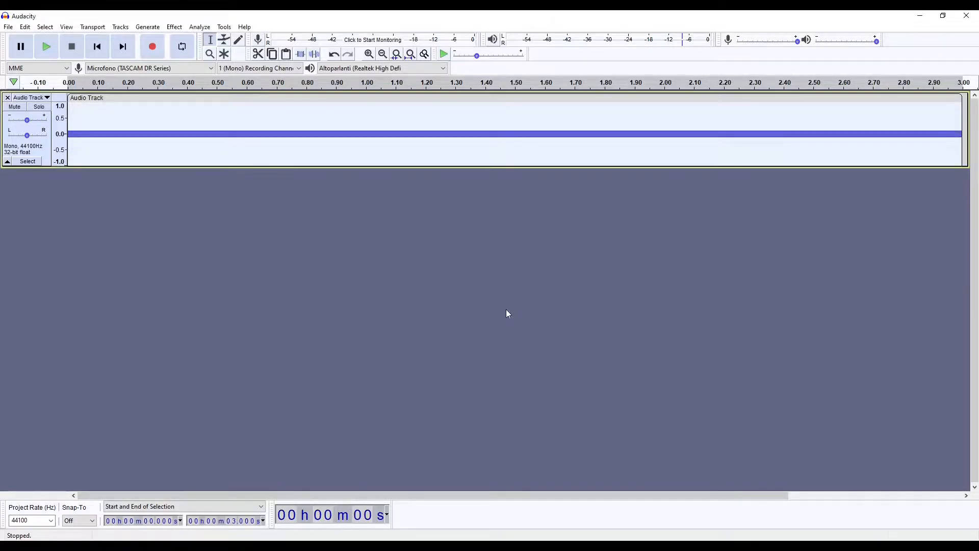
pyautogui.press('space')
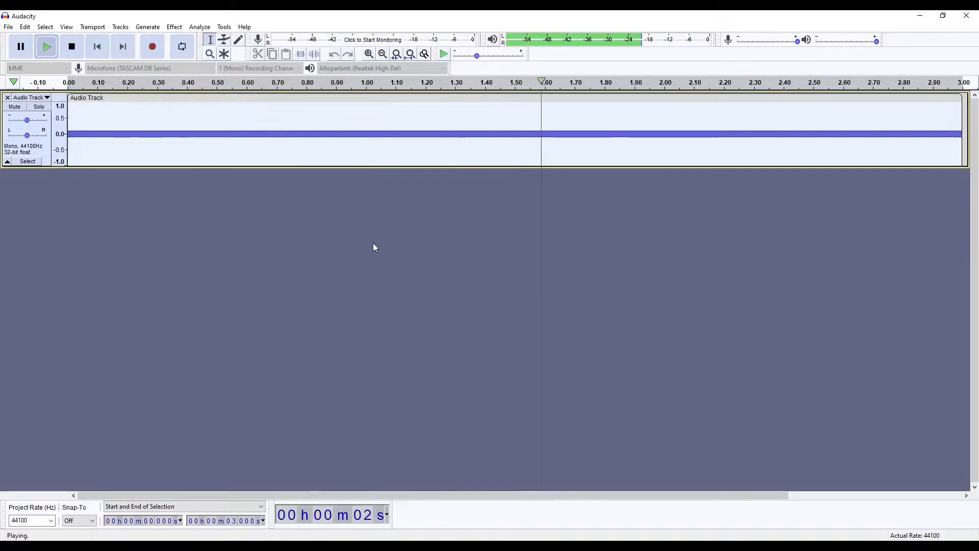
pyautogui.click(76, 47)
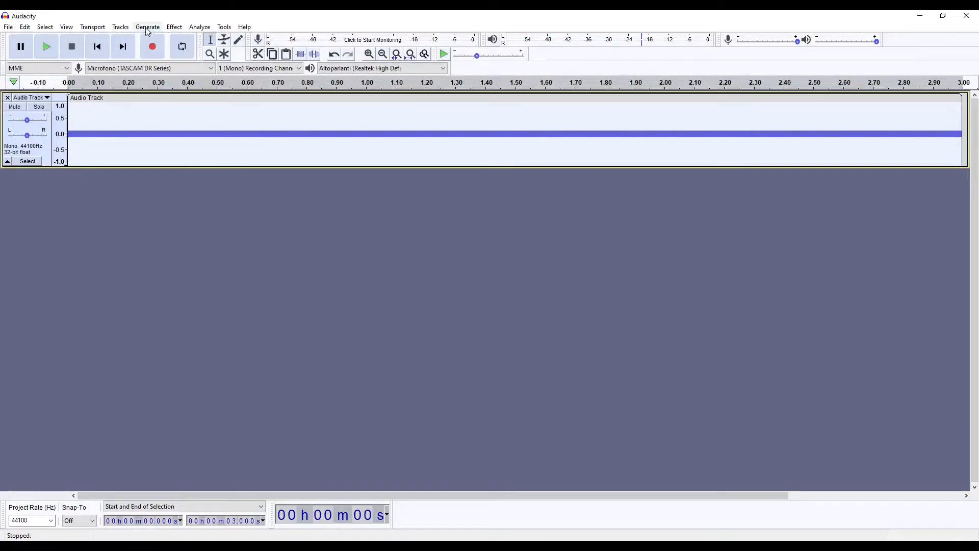
# Replace the square tone with a 440 Hz sawtooth tone at amplitude 0.1, and play it briefly
pyautogui.click(147, 28)
pyautogui.click(168, 100)
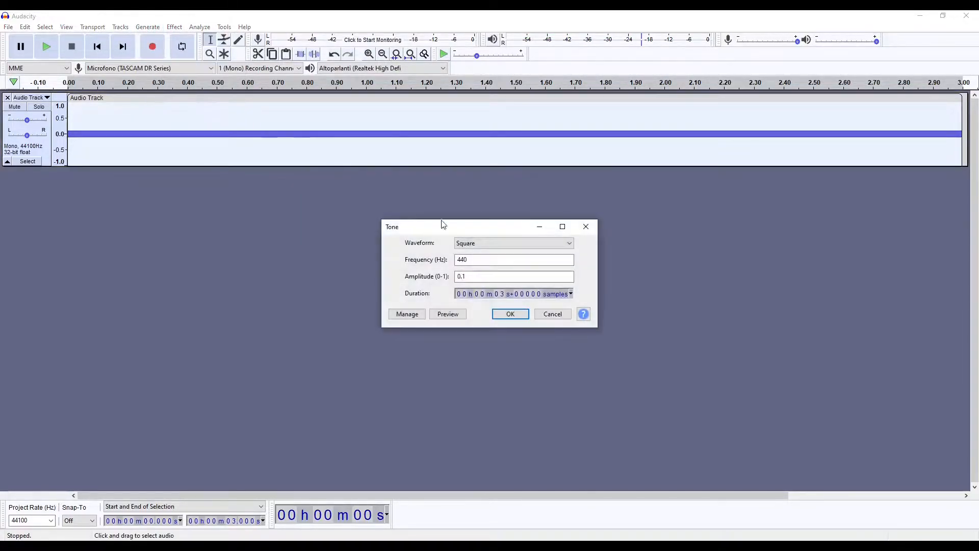
pyautogui.click(494, 244)
pyautogui.click(482, 266)
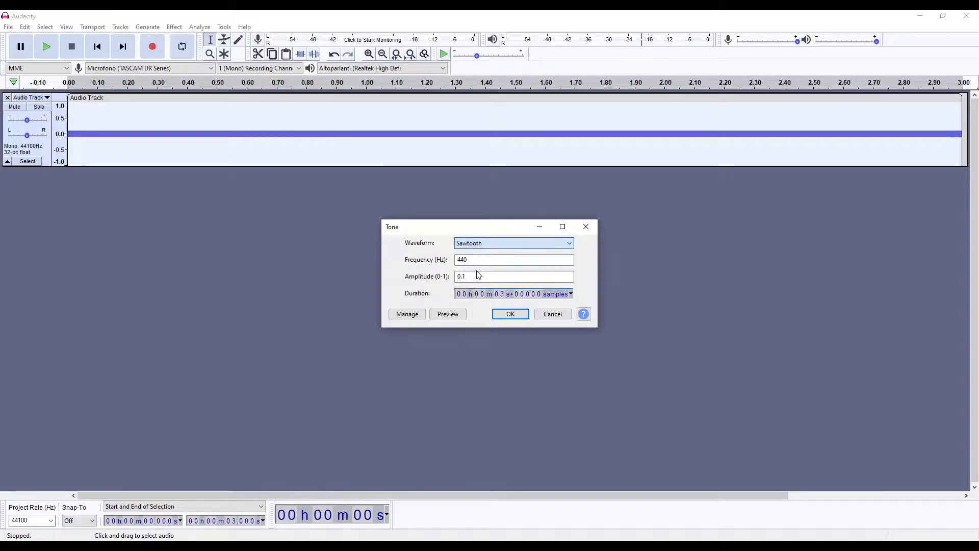
pyautogui.click(511, 314)
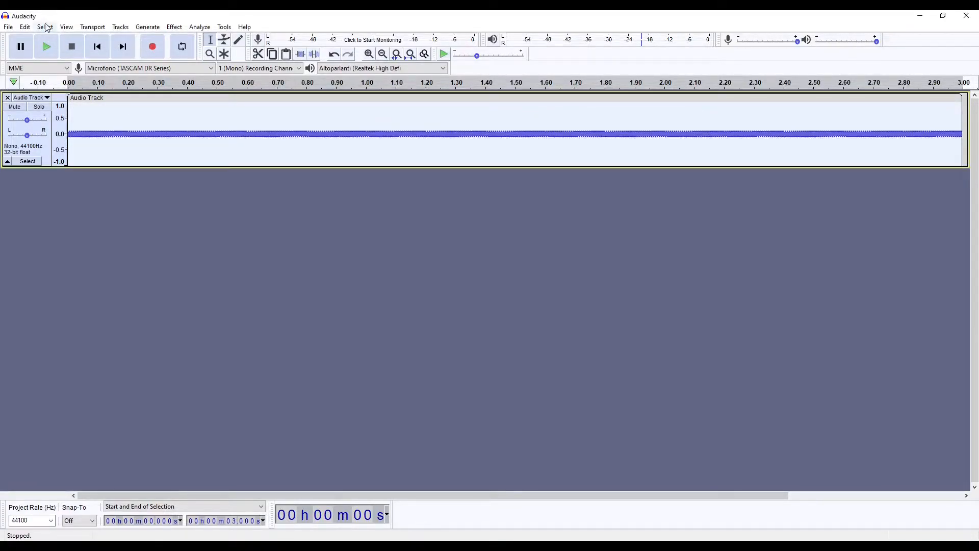
pyautogui.click(46, 46)
pyautogui.click(72, 46)
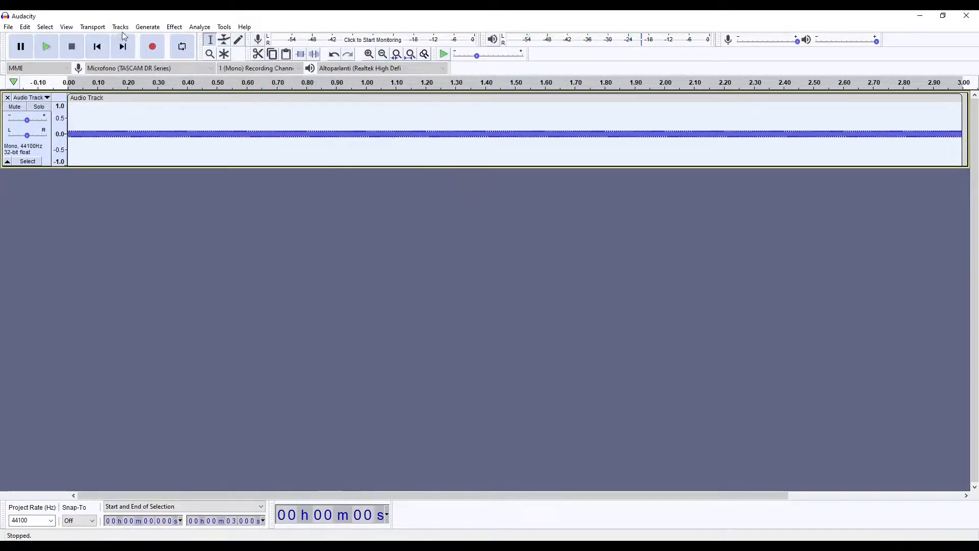
# Generate a triangle tone over the selected sawtooth audio
pyautogui.click(148, 27)
pyautogui.click(156, 98)
pyautogui.click(483, 243)
pyautogui.click(473, 285)
pyautogui.click(503, 314)
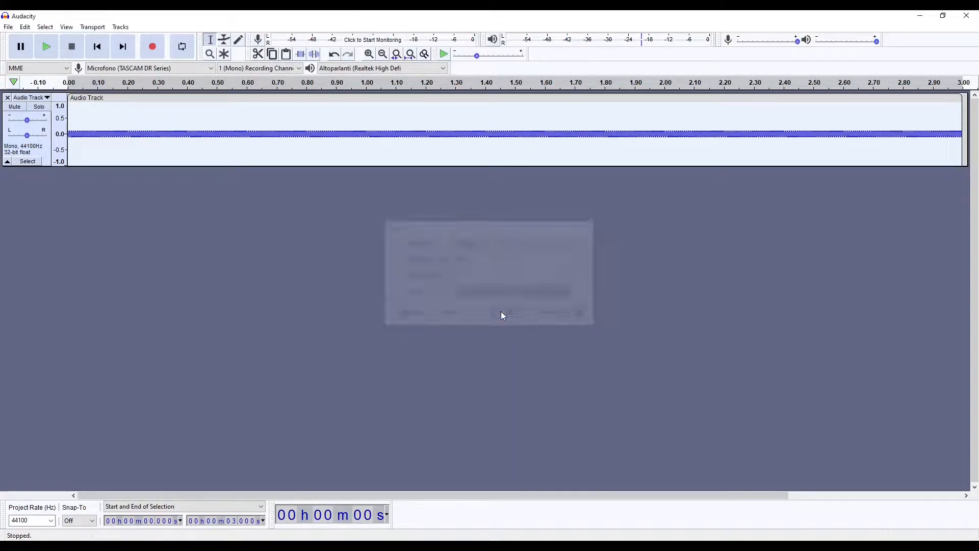
# Play the generated triangle tone briefly and stop playback
pyautogui.click(46, 47)
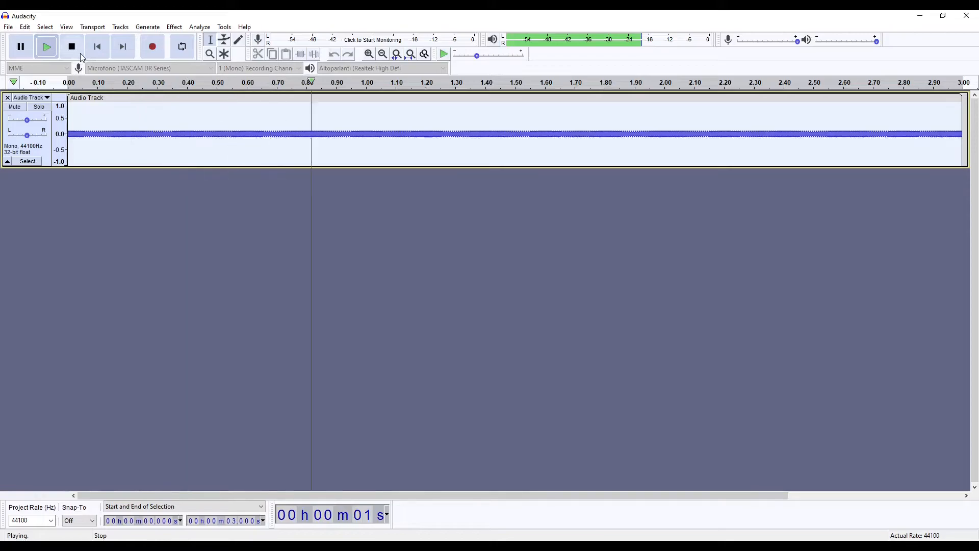
pyautogui.click(72, 53)
# Replace the triangle tone with a 440 Hz sine tone at amplitude 0.4
pyautogui.click(148, 27)
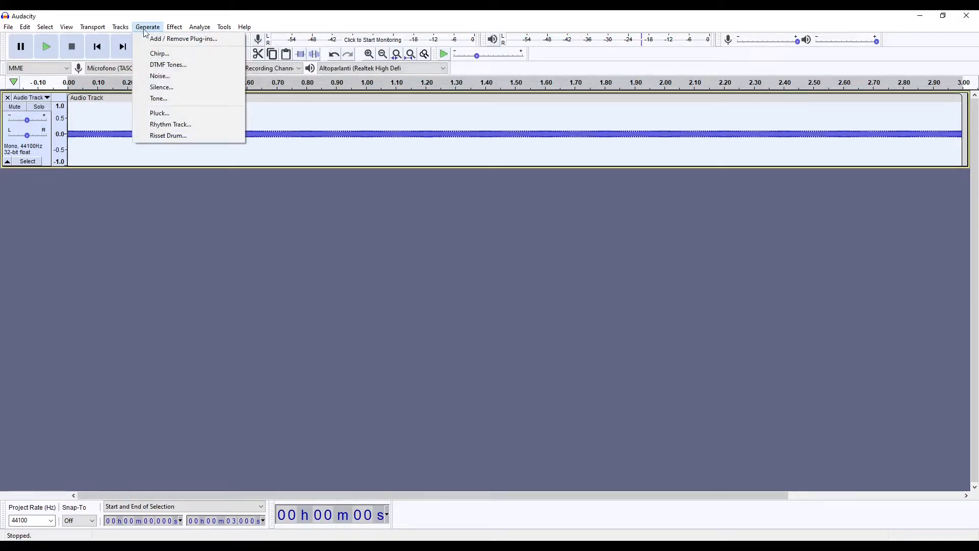
pyautogui.click(176, 99)
pyautogui.click(513, 243)
pyautogui.click(500, 249)
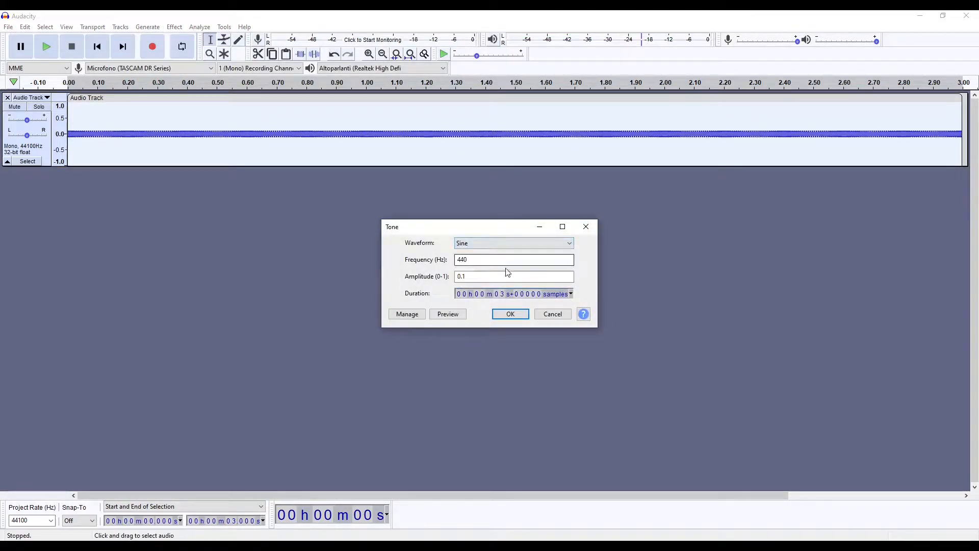
pyautogui.moveTo(467, 276); pyautogui.dragTo(463, 276)
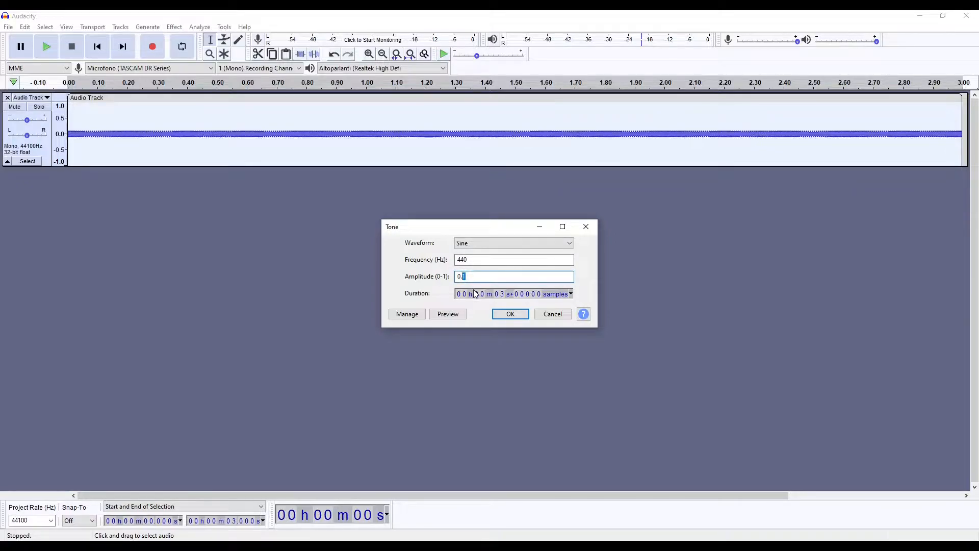
pyautogui.write('0.4')
pyautogui.click(512, 314)
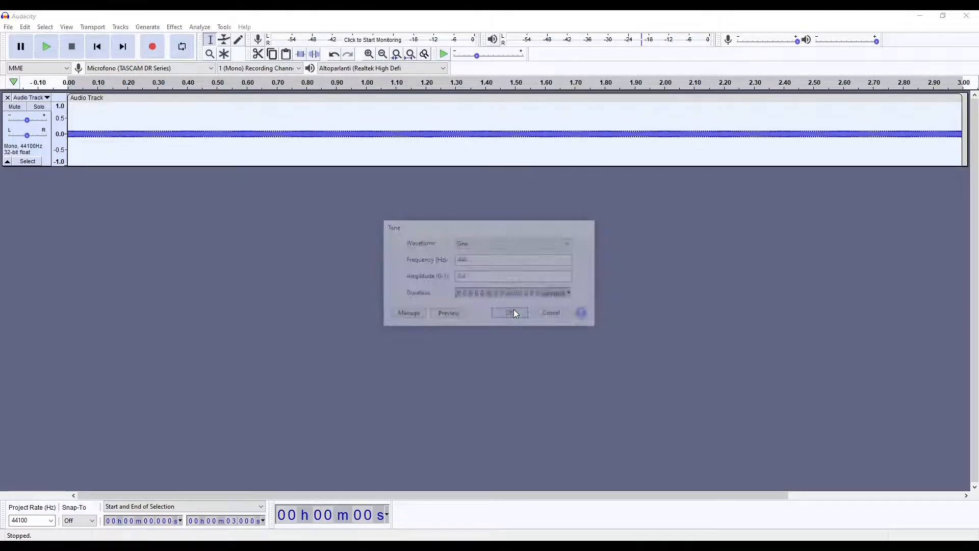
# Regenerate the sine tone at a much lower frequency, keeping amplitude 0.4, and play it briefly
pyautogui.click(147, 26)
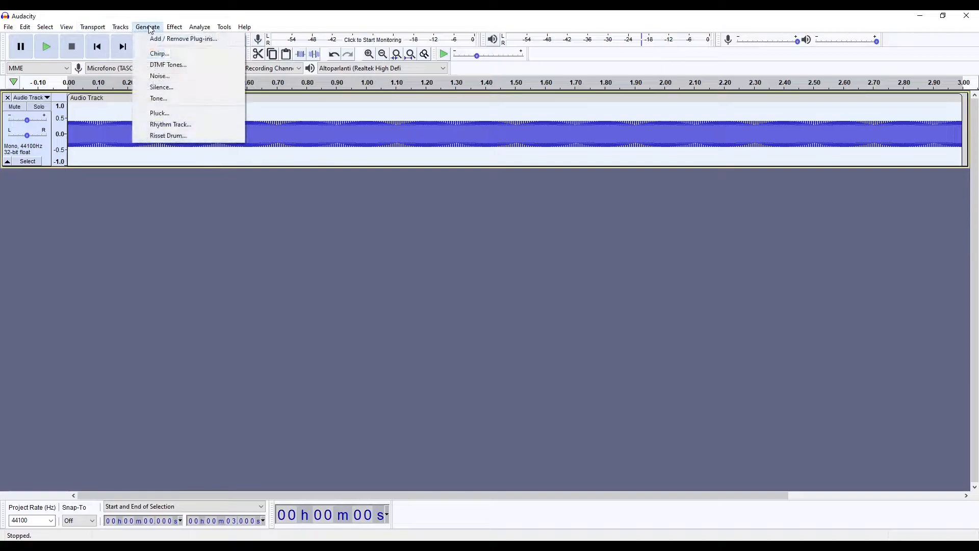
pyautogui.click(174, 99)
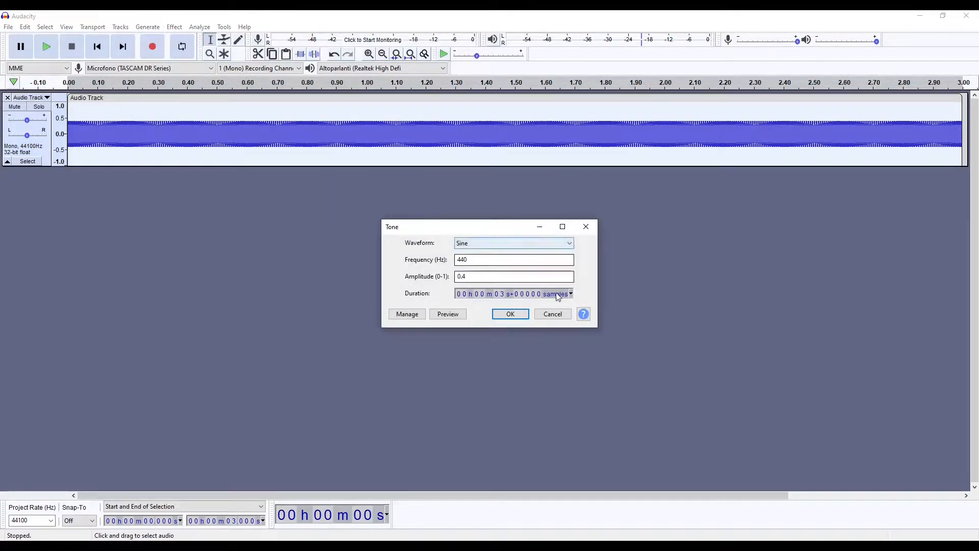
pyautogui.moveTo(479, 259); pyautogui.dragTo(452, 266)
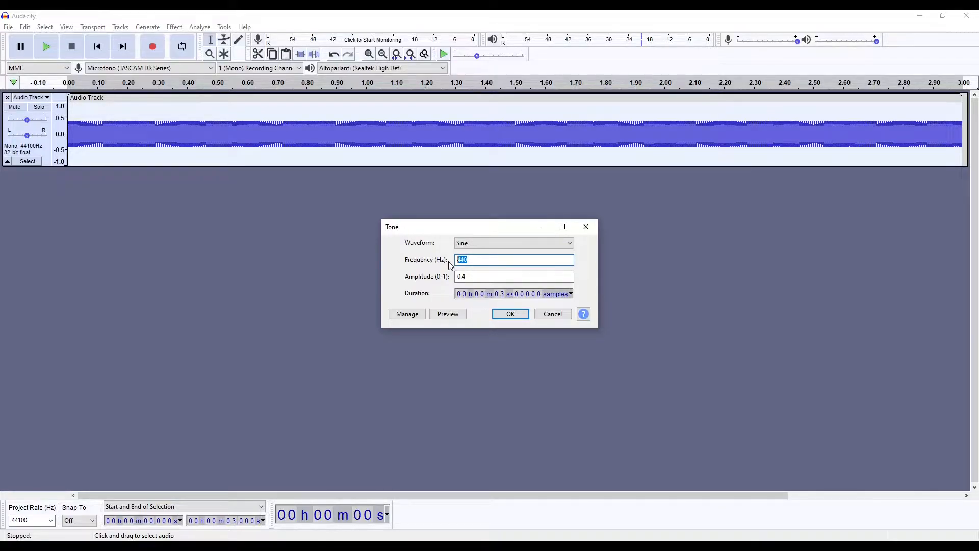
pyautogui.write('0')
pyautogui.click(509, 314)
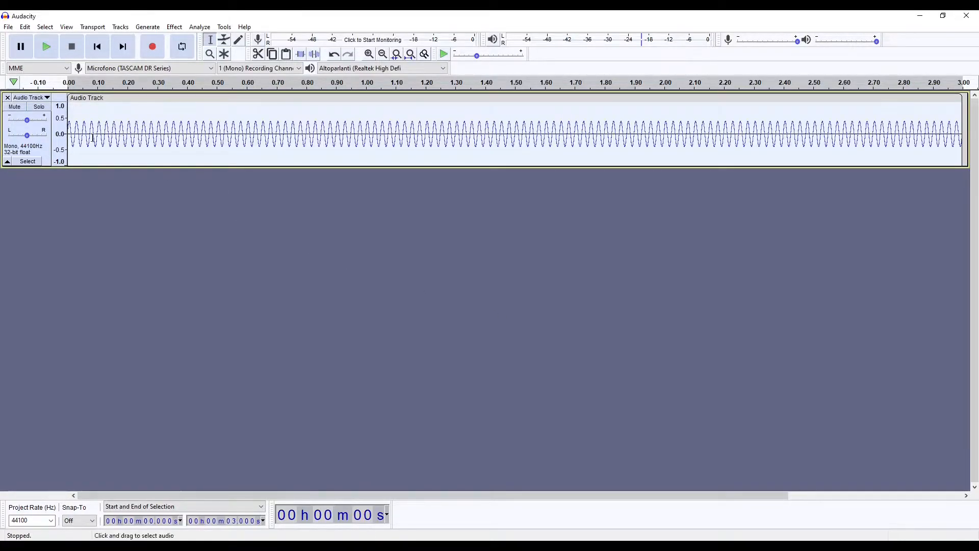
pyautogui.click(46, 46)
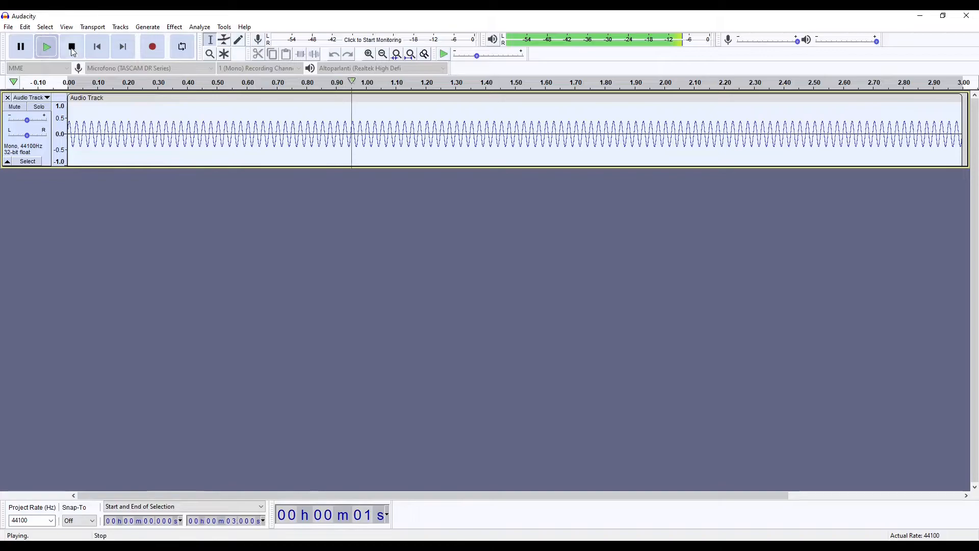
pyautogui.click(73, 50)
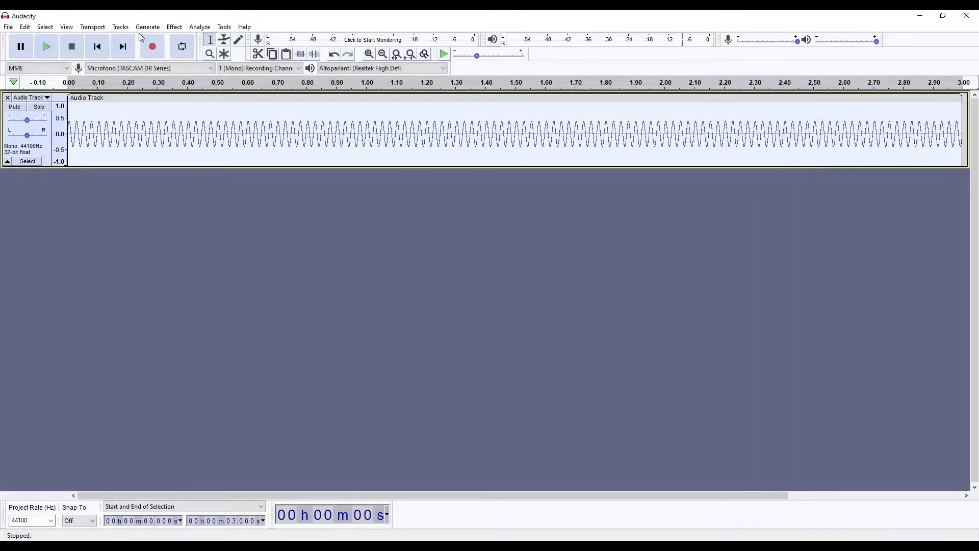
# Regenerate the sine tone at 1000 Hz with amplitude 0.4, and play it
pyautogui.click(121, 27)
pyautogui.moveTo(147, 30)
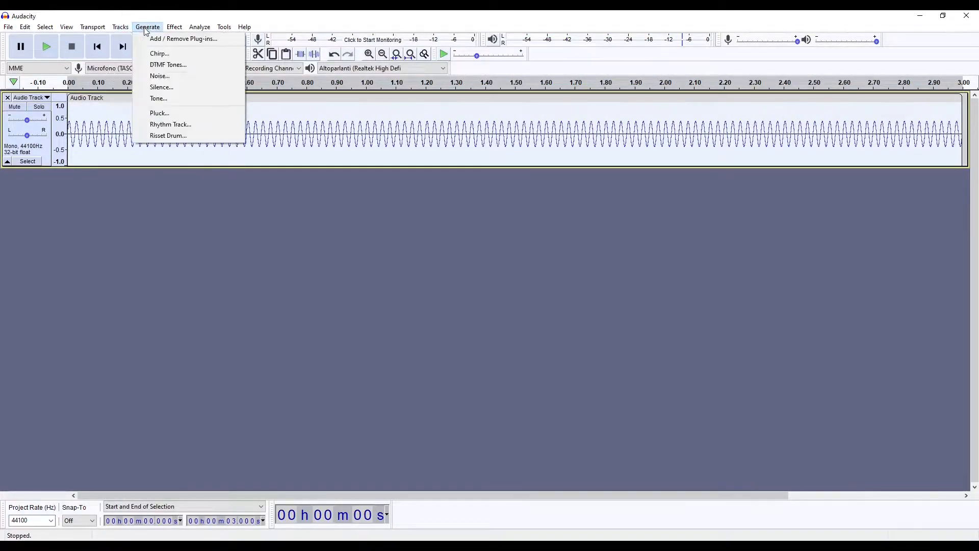
pyautogui.click(159, 98)
pyautogui.click(467, 260)
pyautogui.moveTo(468, 260); pyautogui.dragTo(451, 266)
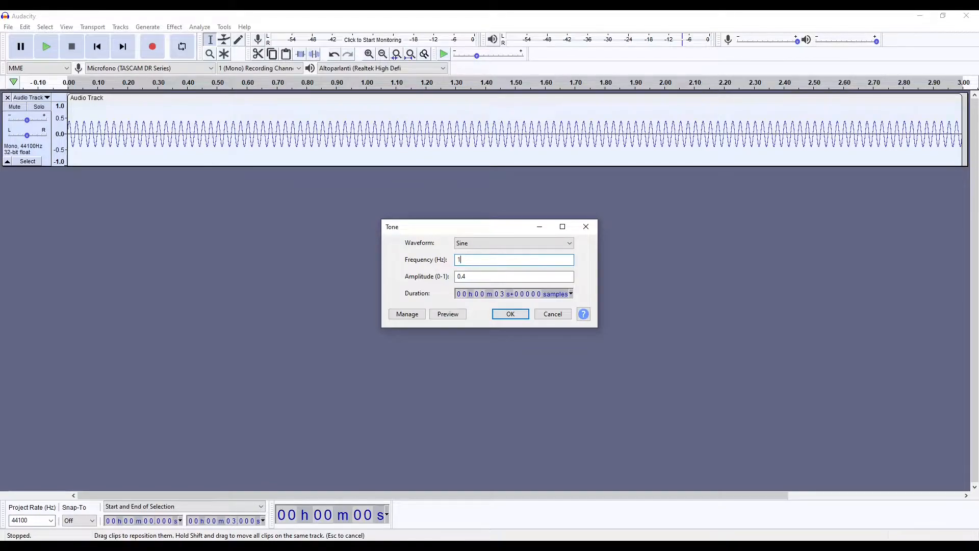
pyautogui.write('000')
pyautogui.click(510, 314)
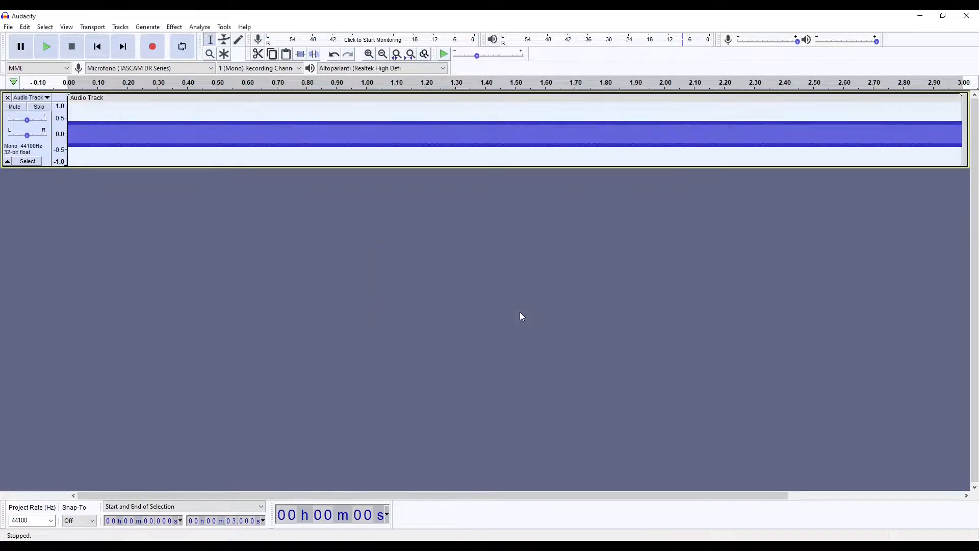
pyautogui.press('space')
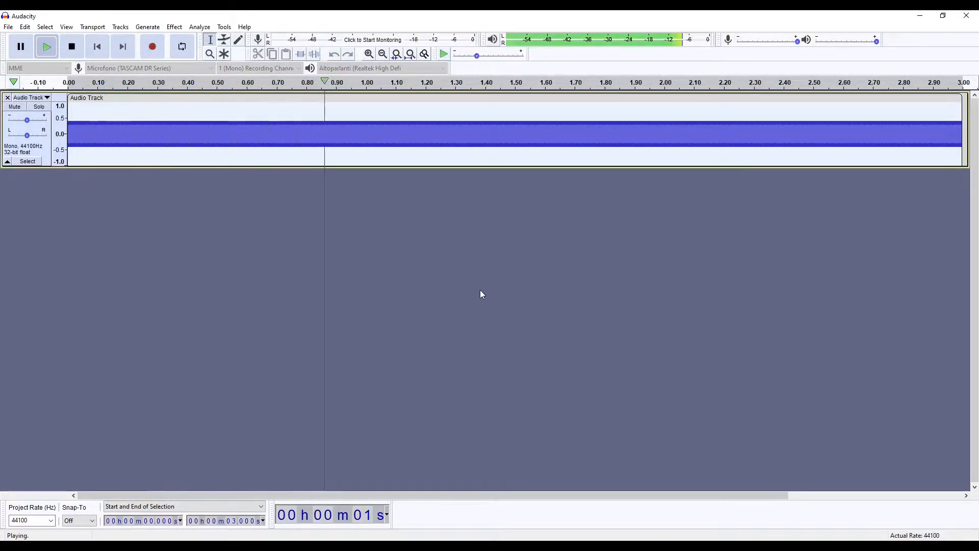
# Reopen the Tone generator to review its waveform, frequency, amplitude and duration settings
pyautogui.click(167, 29)
pyautogui.click(147, 27)
pyautogui.click(153, 95)
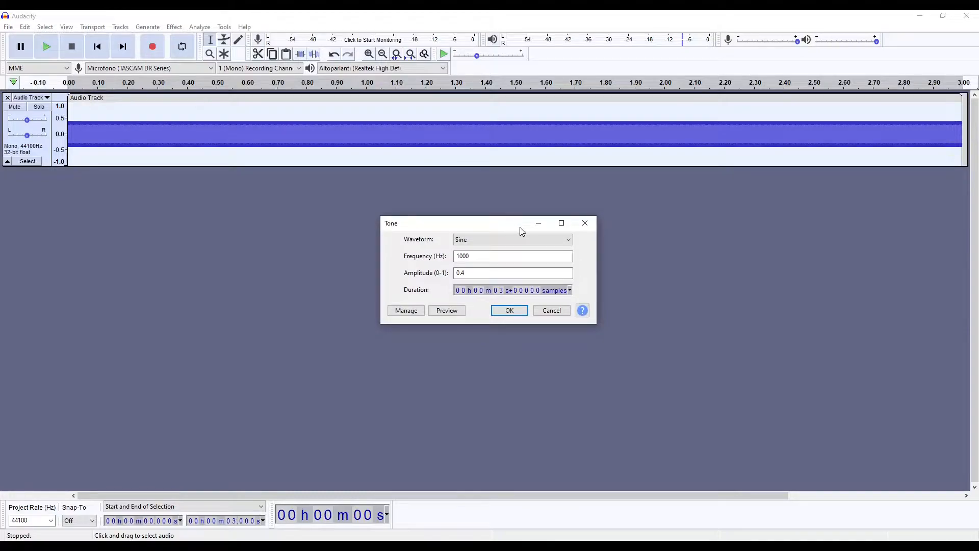
pyautogui.press('Return')
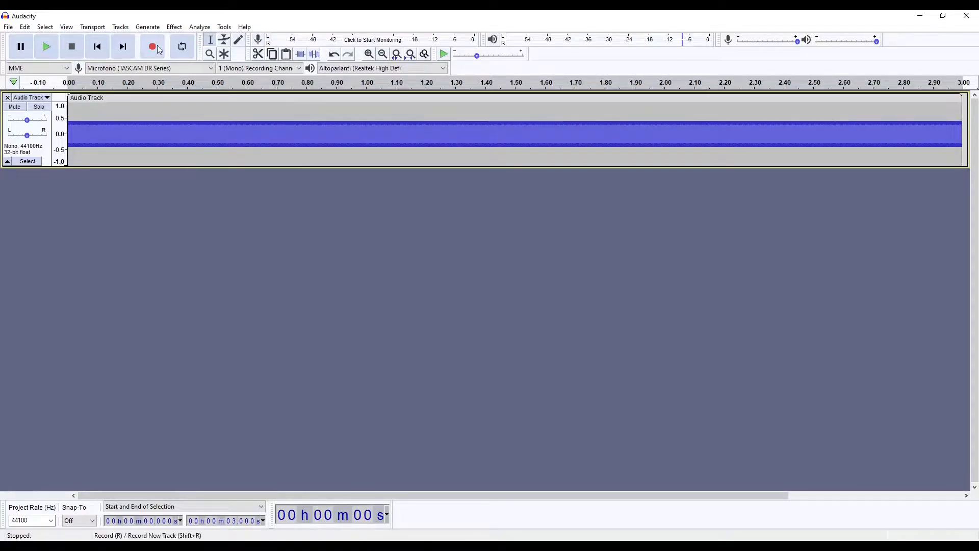
# Replace the whole clip with a linear sine chirp from 3330 to 440 Hz, amplitude 0.2 to 0.8, and play it
pyautogui.click(157, 124)
pyautogui.doubleClick(158, 124)
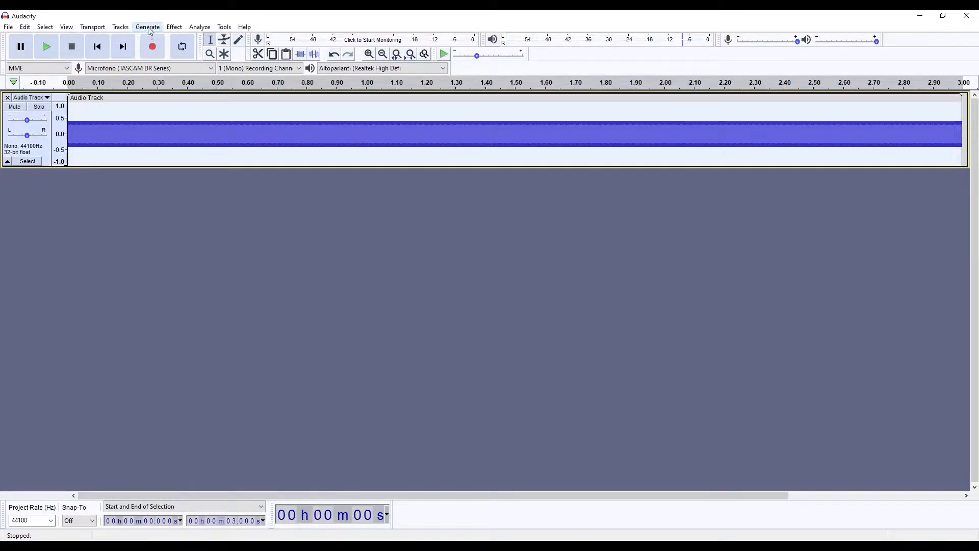
pyautogui.click(148, 27)
pyautogui.click(157, 55)
pyautogui.moveTo(473, 215); pyautogui.dragTo(549, 239)
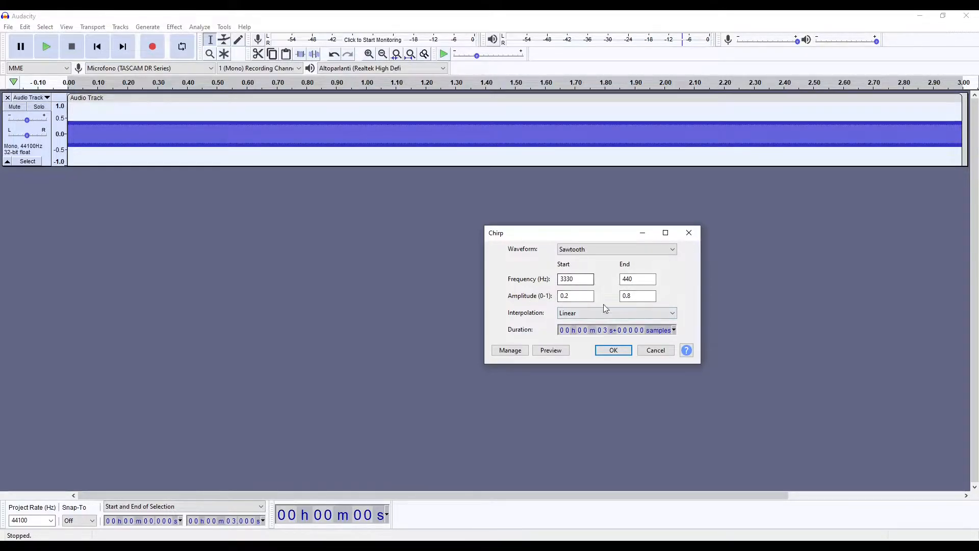
pyautogui.click(616, 250)
pyautogui.click(599, 258)
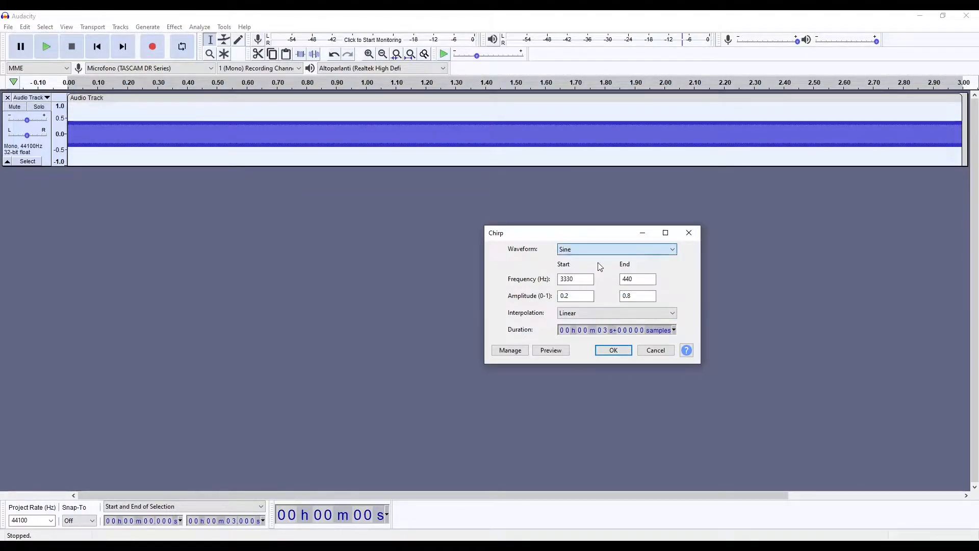
pyautogui.click(608, 352)
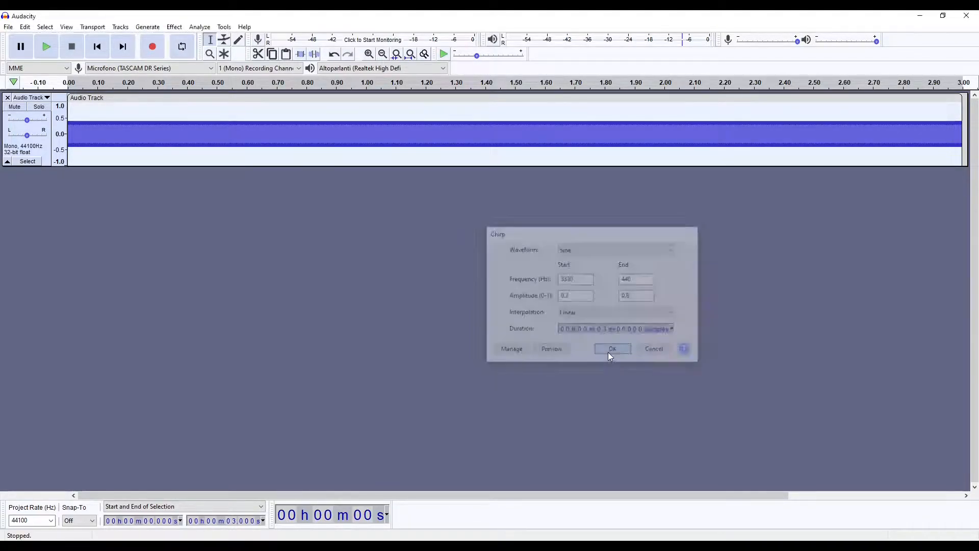
pyautogui.press('space')
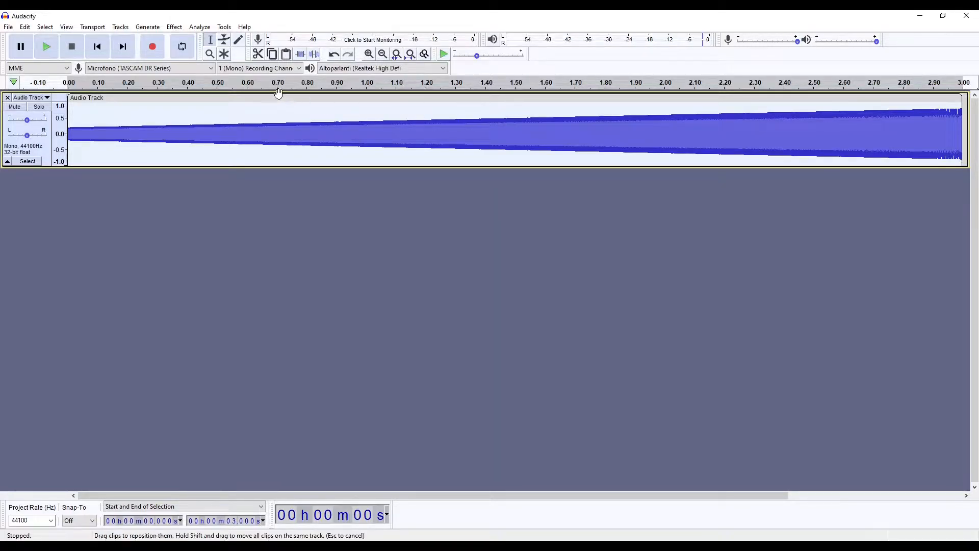
pyautogui.click(172, 27)
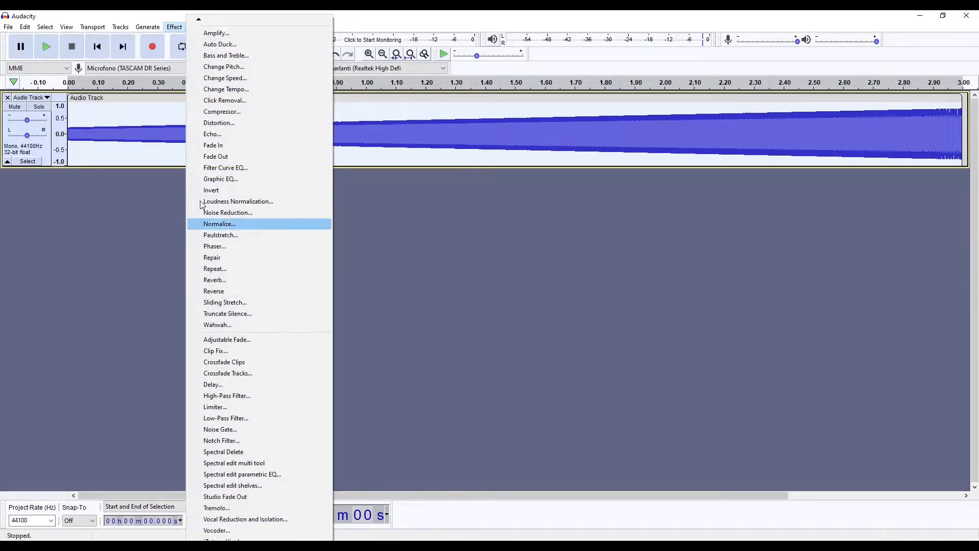
pyautogui.click(103, 258)
pyautogui.click(172, 28)
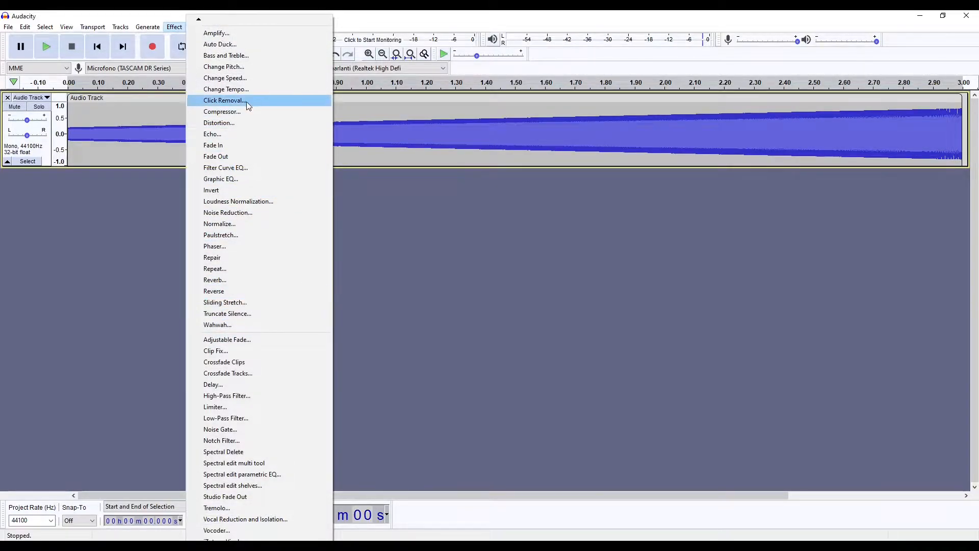
pyautogui.moveTo(148, 27)
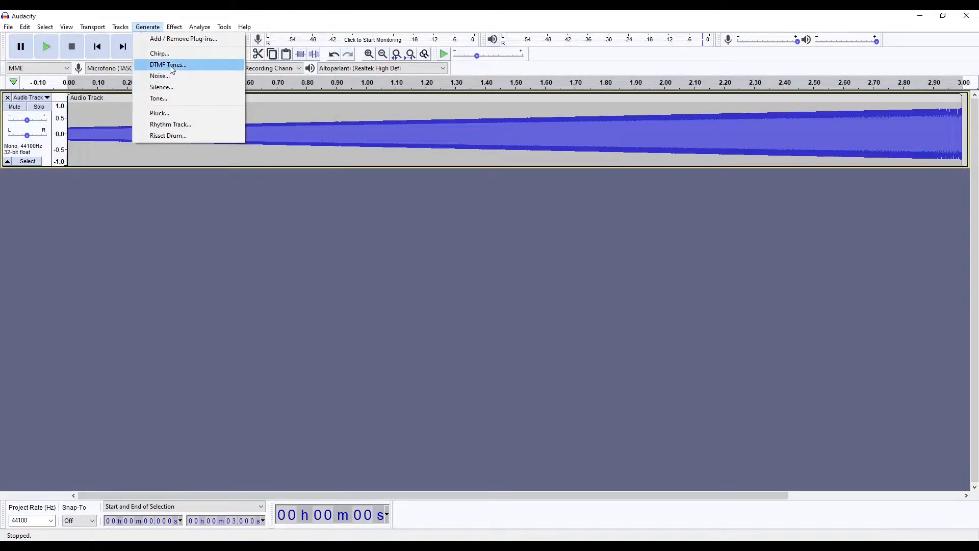
pyautogui.click(155, 54)
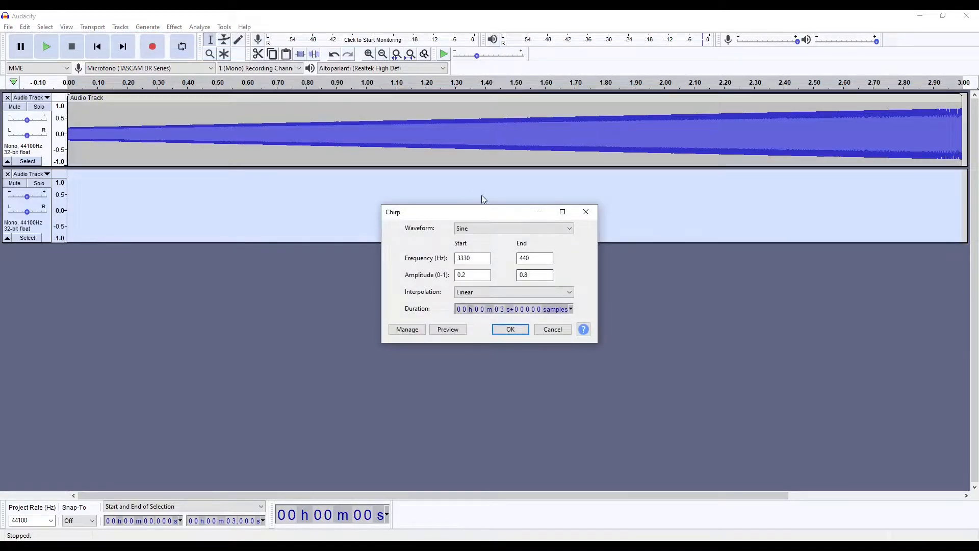
pyautogui.click(586, 211)
# Regenerate the sine chirp with a start frequency of 500 Hz and an end frequency of 30 Hz, and play it
pyautogui.click(148, 27)
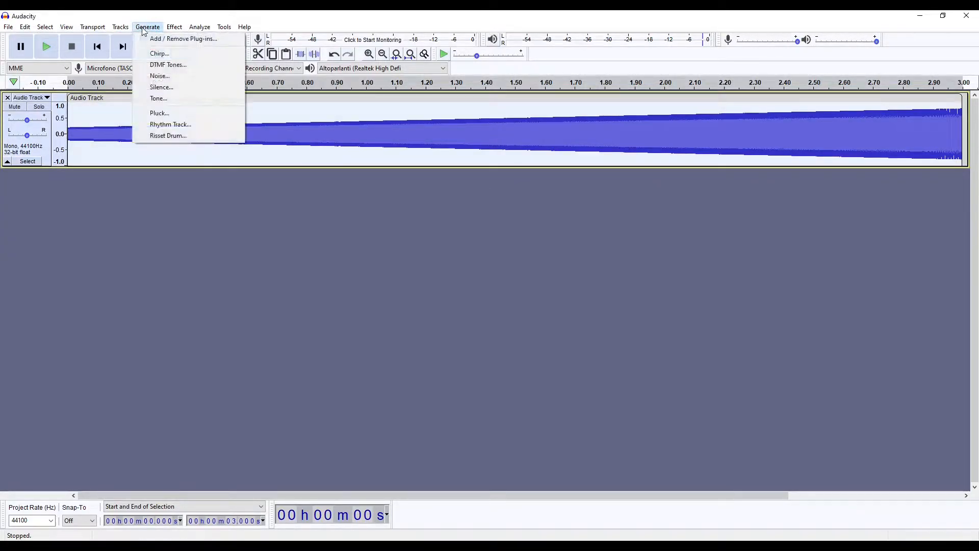
pyautogui.click(156, 53)
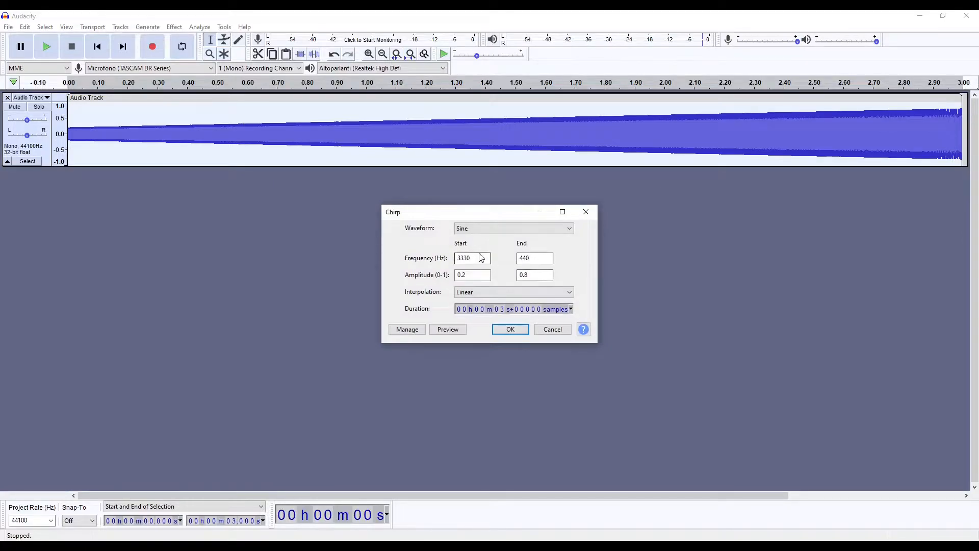
pyautogui.moveTo(481, 260); pyautogui.dragTo(441, 260)
pyautogui.press('BackSpace')
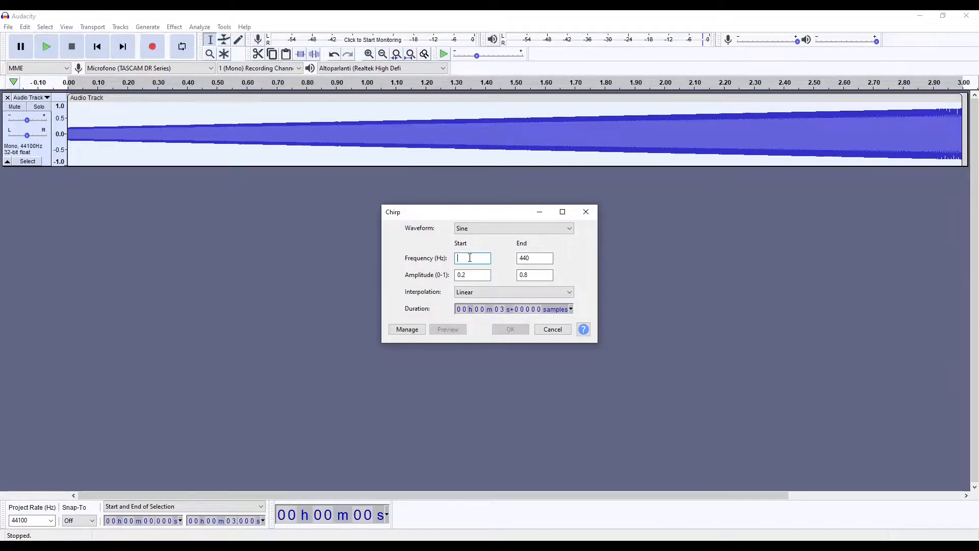
pyautogui.write('500')
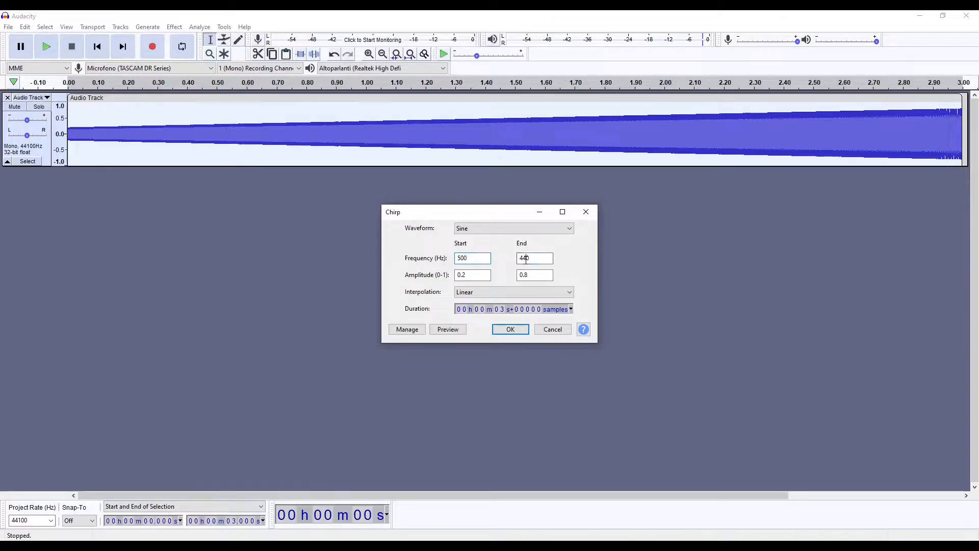
pyautogui.write('2')
pyautogui.press('BackSpace')
pyautogui.write('30')
pyautogui.click(511, 329)
pyautogui.press('space')
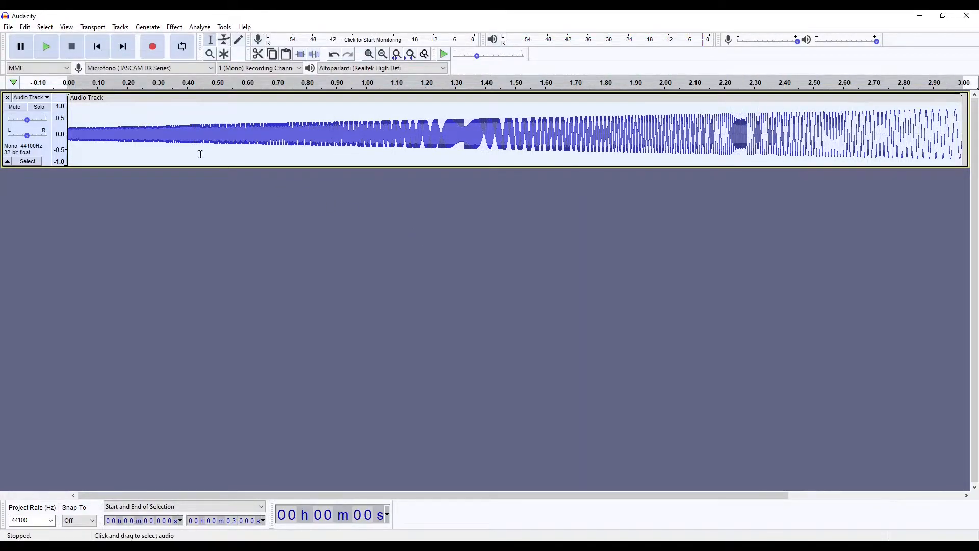
# Deselect the chirp clip and generate 3 seconds of DTMF tones for the sequence "audacity" at amplitude 0.8 on a new track
pyautogui.click(651, 291)
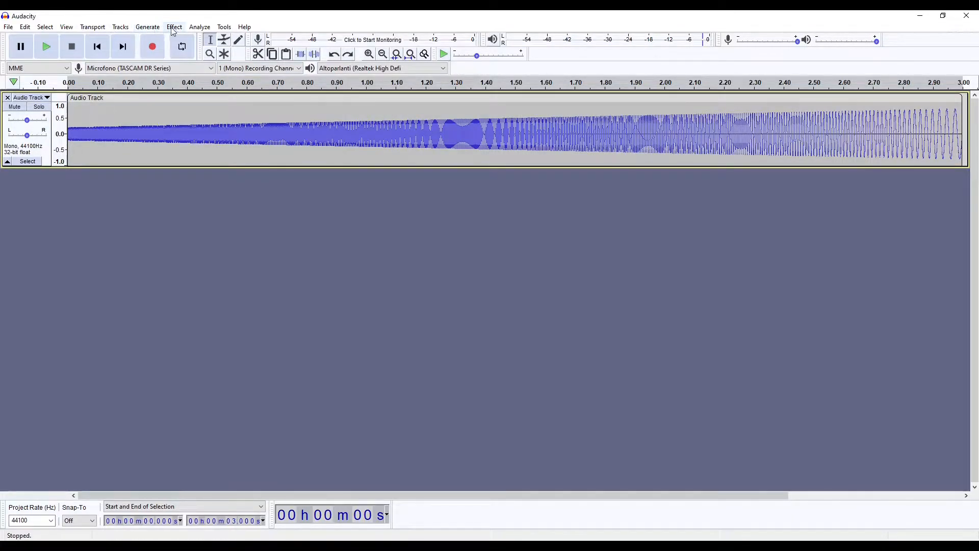
pyautogui.click(149, 28)
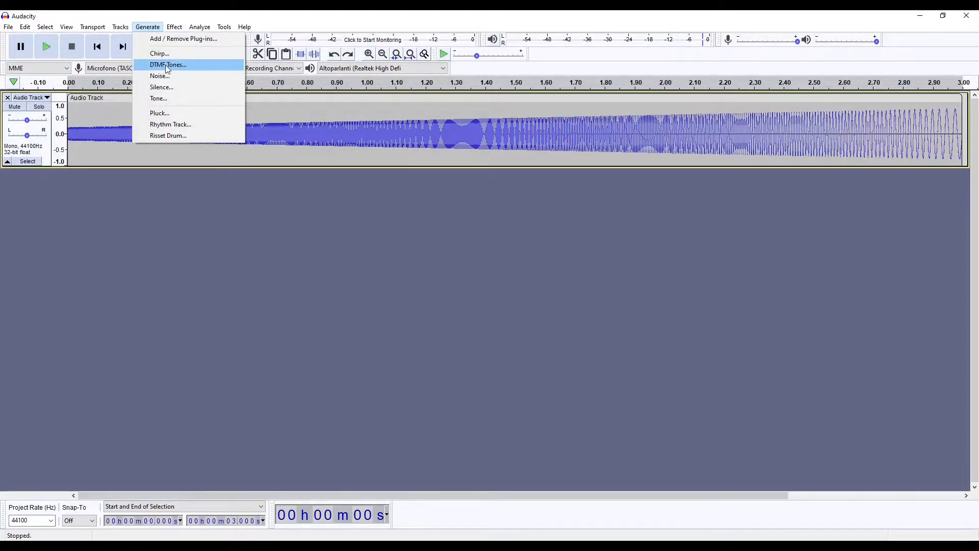
pyautogui.click(180, 70)
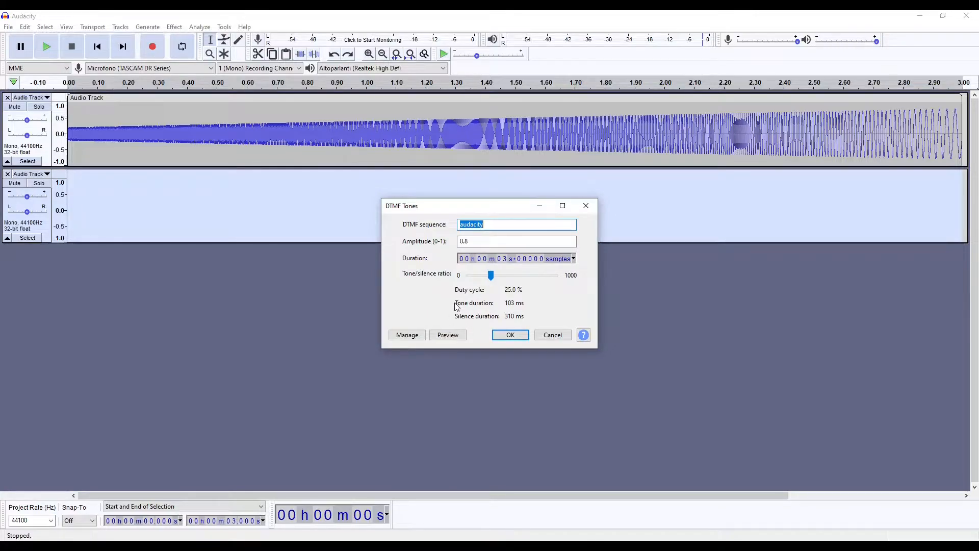
pyautogui.click(519, 335)
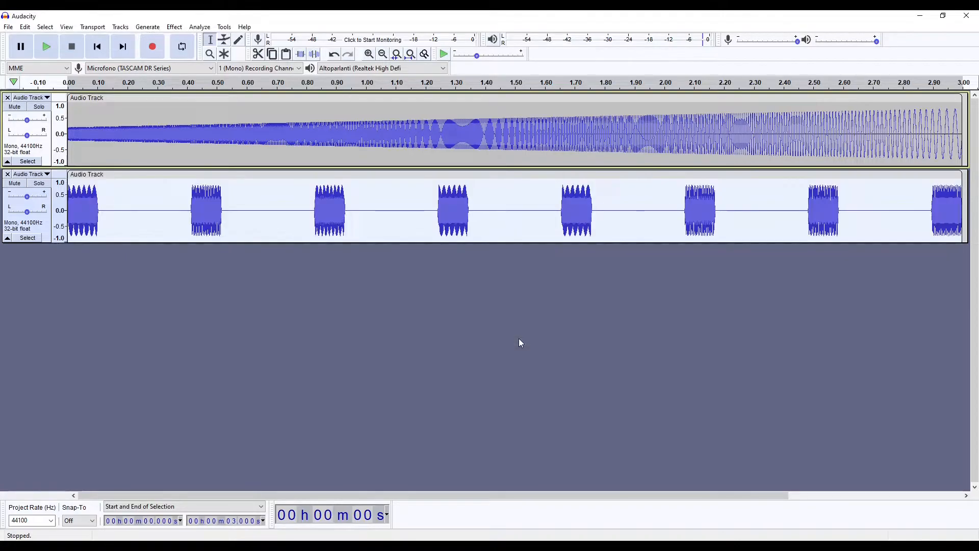
# Delete the chirp track and play the remaining DTMF tones
pyautogui.click(8, 97)
pyautogui.click(46, 46)
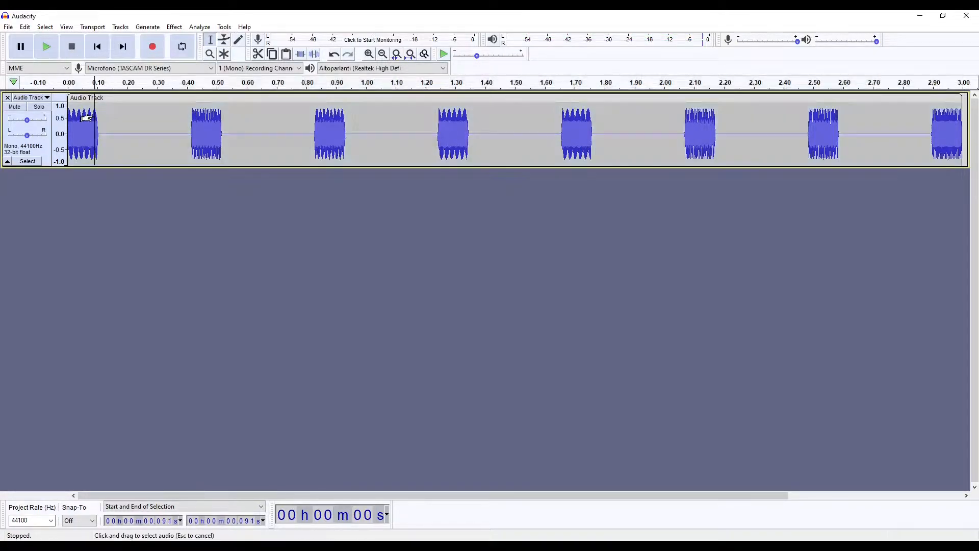
pyautogui.click(148, 27)
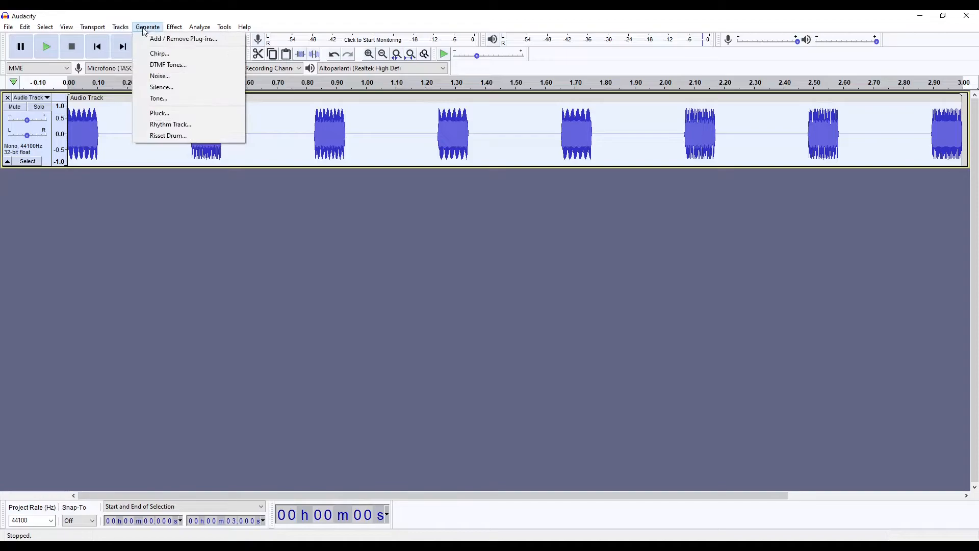
pyautogui.click(148, 55)
pyautogui.click(586, 211)
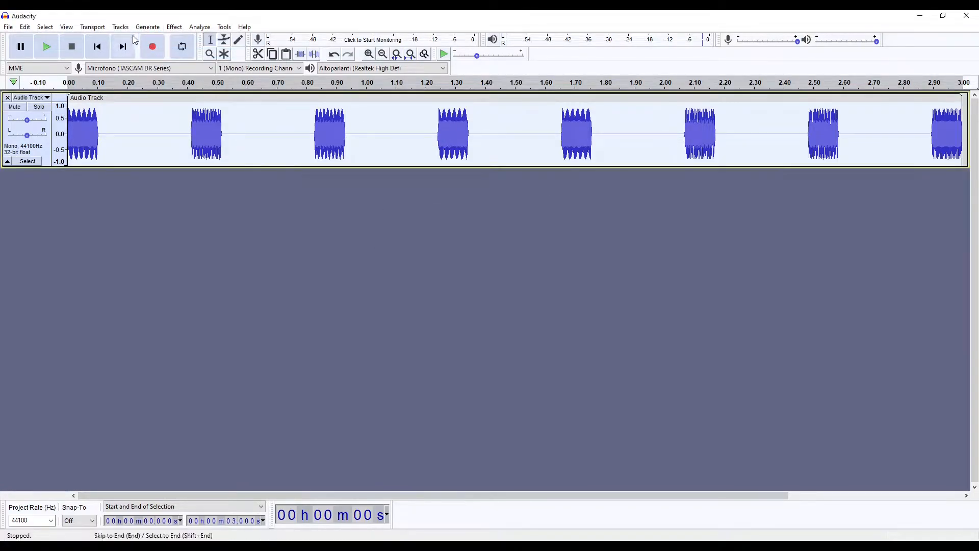
# Regenerate the "audacity" DTMF tones with a 50% duty cycle and a lower amplitude over the whole clip, and play them
pyautogui.click(148, 27)
pyautogui.click(168, 64)
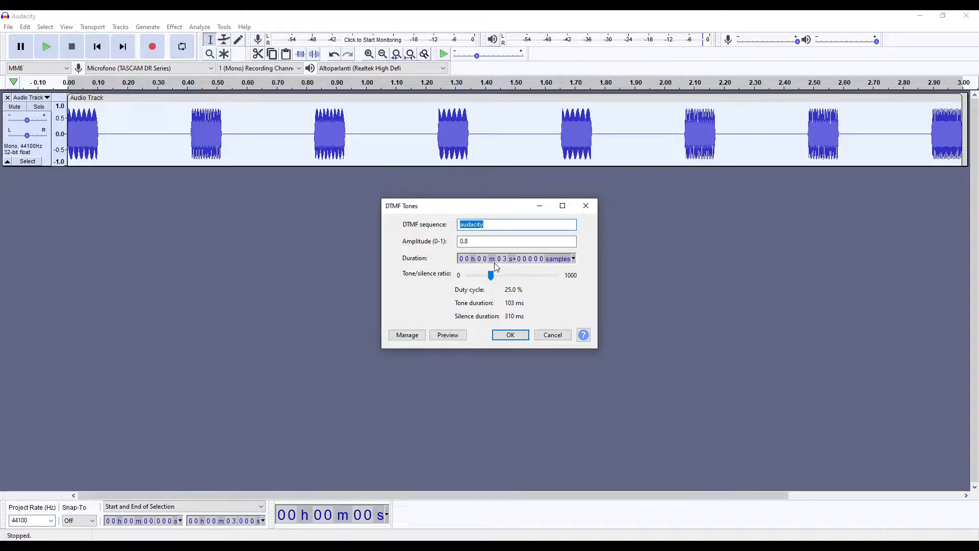
pyautogui.moveTo(490, 278); pyautogui.dragTo(511, 279)
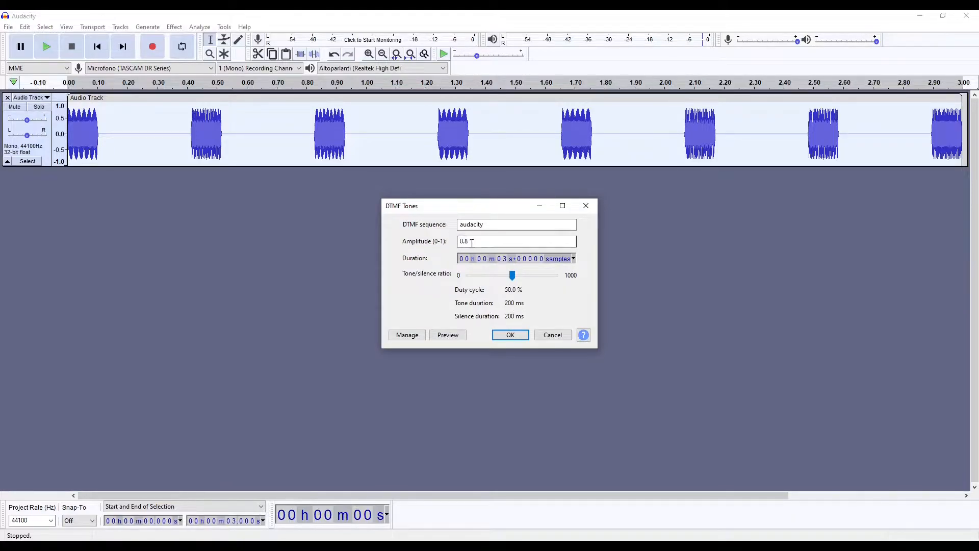
pyautogui.moveTo(465, 243); pyautogui.dragTo(474, 244)
pyautogui.click(518, 336)
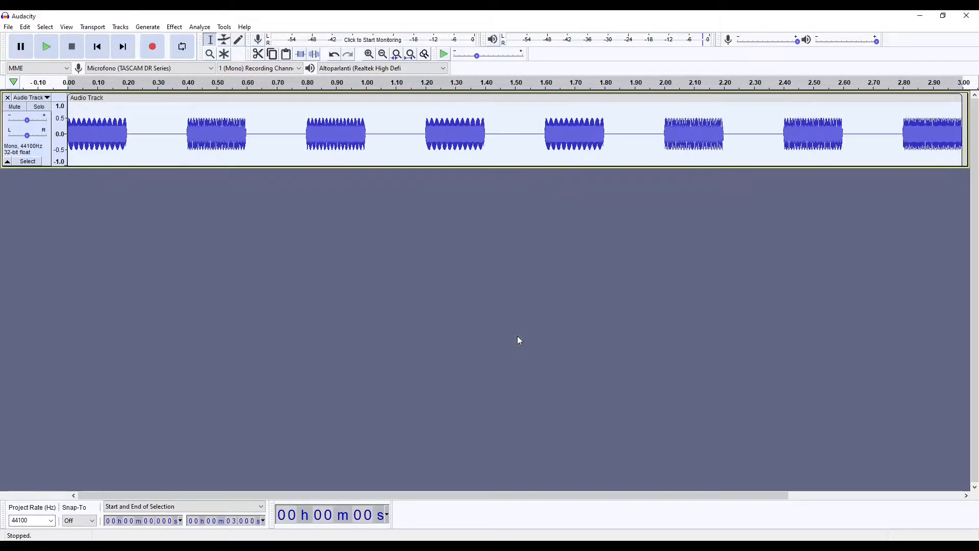
pyautogui.press('space')
# Replace the DTMF tones with 3 seconds of white noise at amplitude 0.2 and play it
pyautogui.click(149, 29)
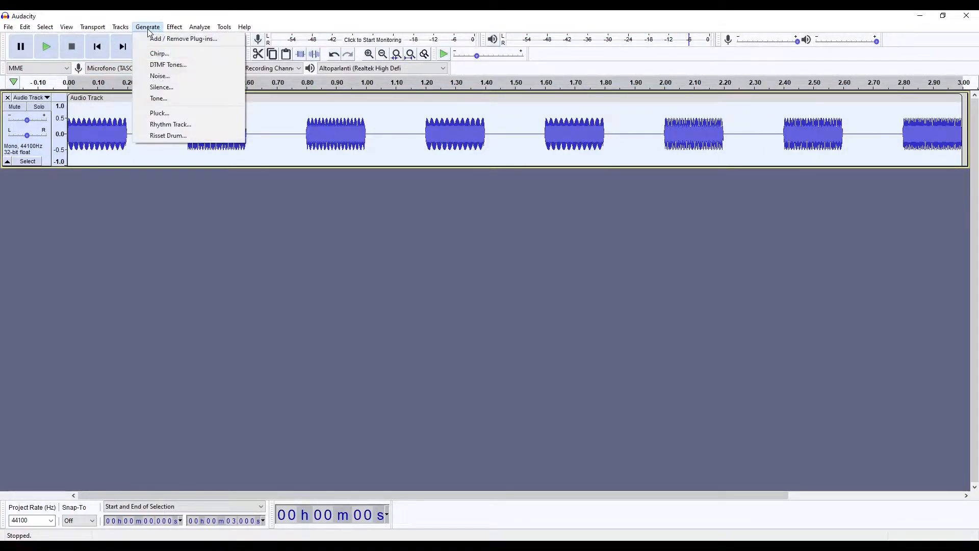
pyautogui.click(155, 77)
pyautogui.click(515, 251)
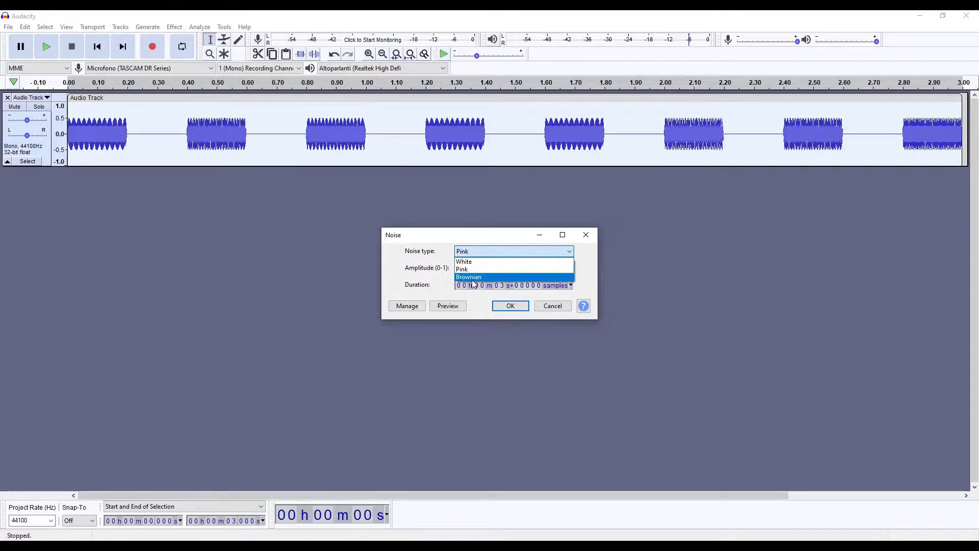
pyautogui.click(465, 262)
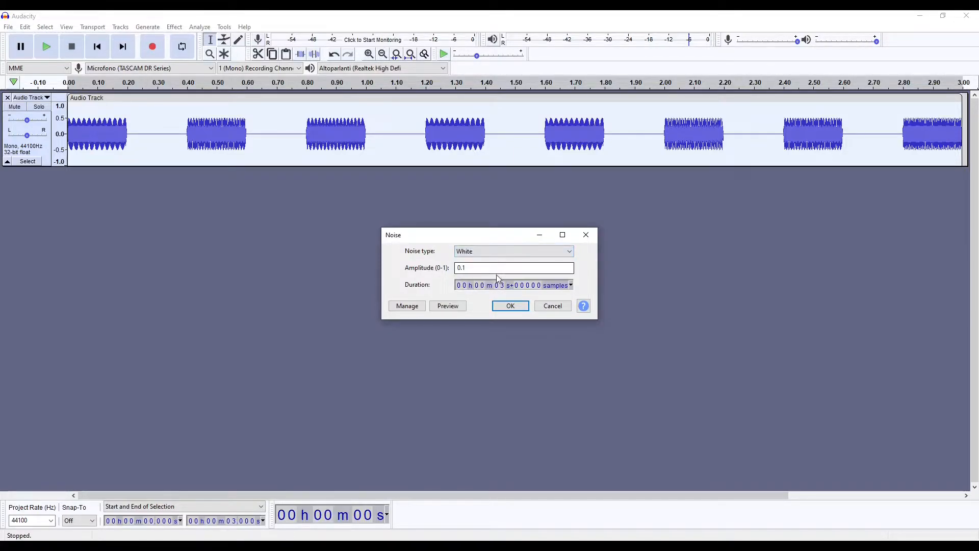
pyautogui.click(476, 268)
pyautogui.click(511, 306)
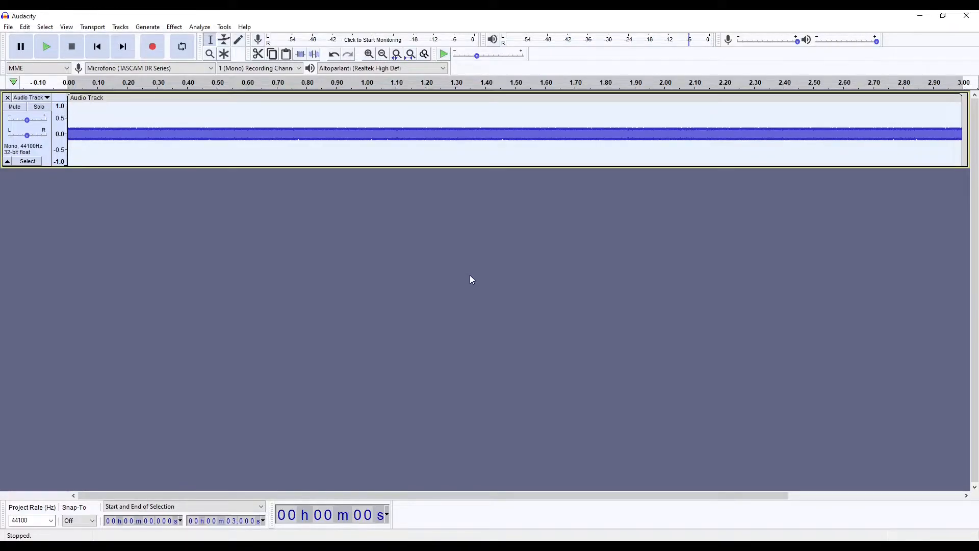
pyautogui.press('space')
# Replace the white noise with 3 seconds of pink noise at amplitude 0.2 and play it
pyautogui.click(148, 27)
pyautogui.click(169, 76)
pyautogui.click(499, 251)
pyautogui.click(492, 268)
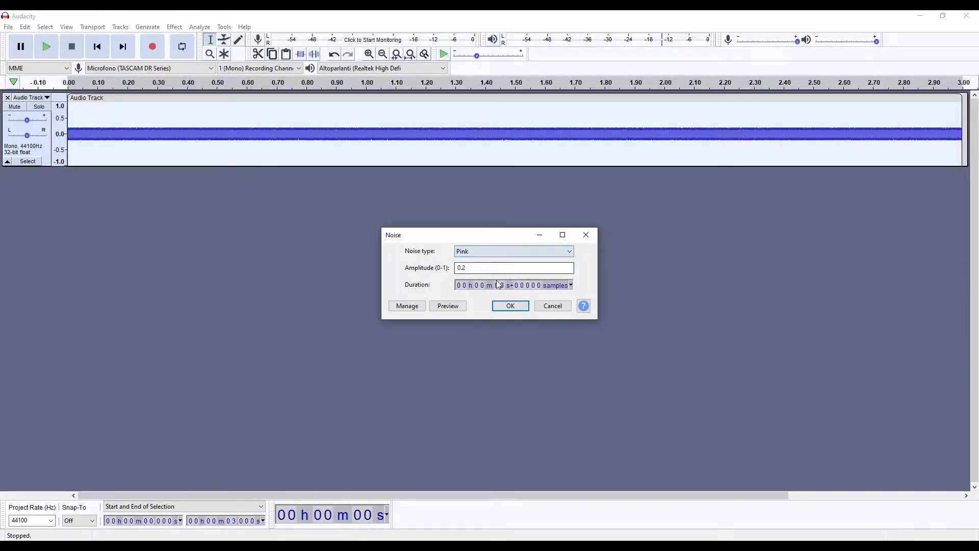
pyautogui.click(511, 306)
pyautogui.press('space')
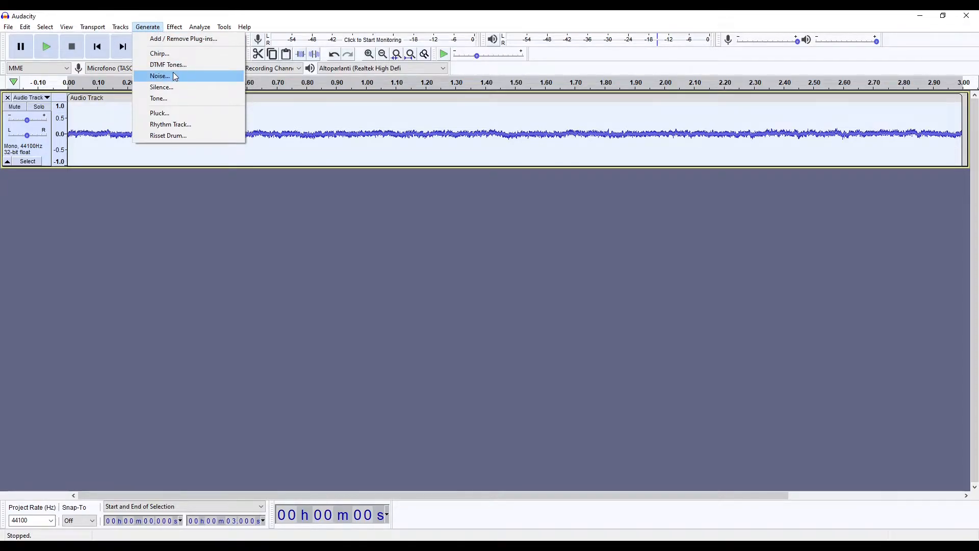
# Replace the pink noise with 3 seconds of Brownian noise at amplitude 0.2 and play it
pyautogui.click(178, 75)
pyautogui.click(494, 252)
pyautogui.click(471, 280)
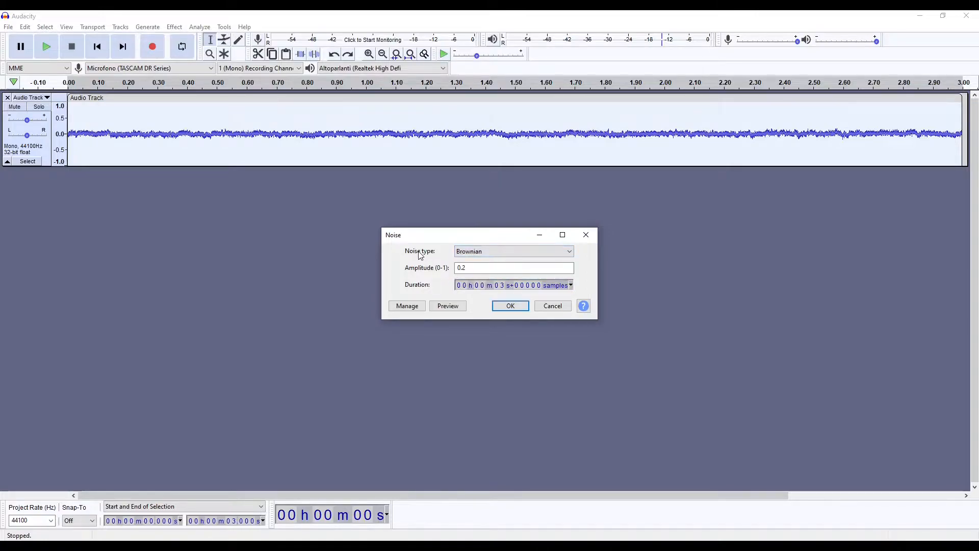
pyautogui.click(506, 308)
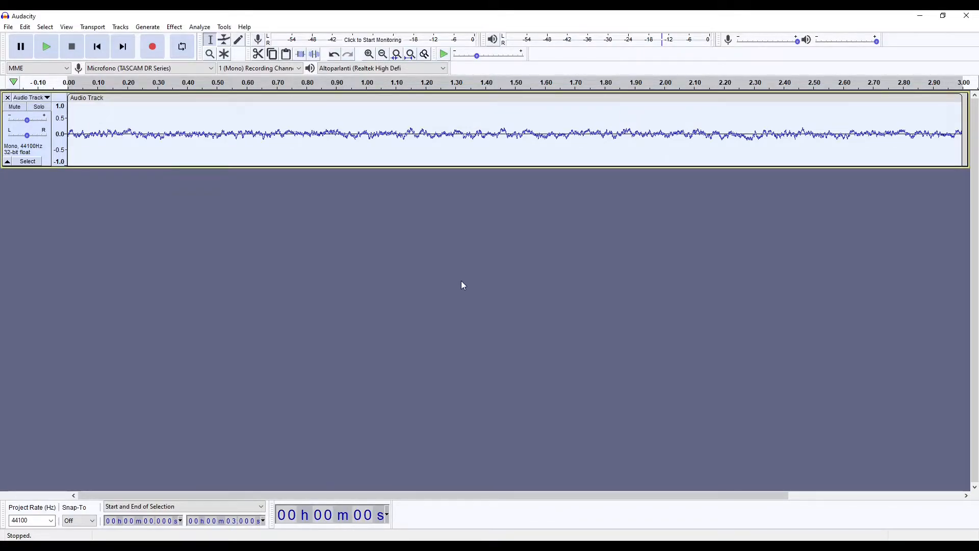
pyautogui.press('space')
pyautogui.click(147, 26)
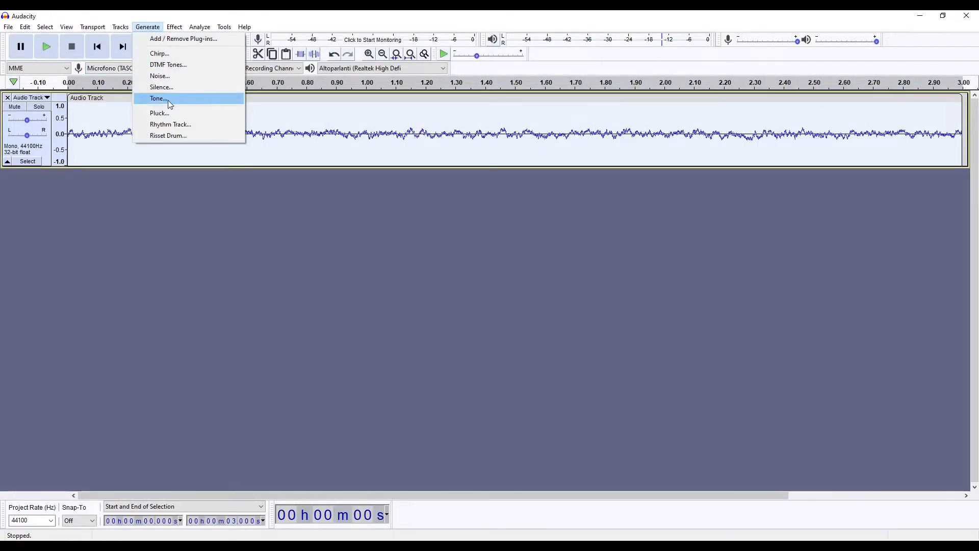
pyautogui.click(160, 76)
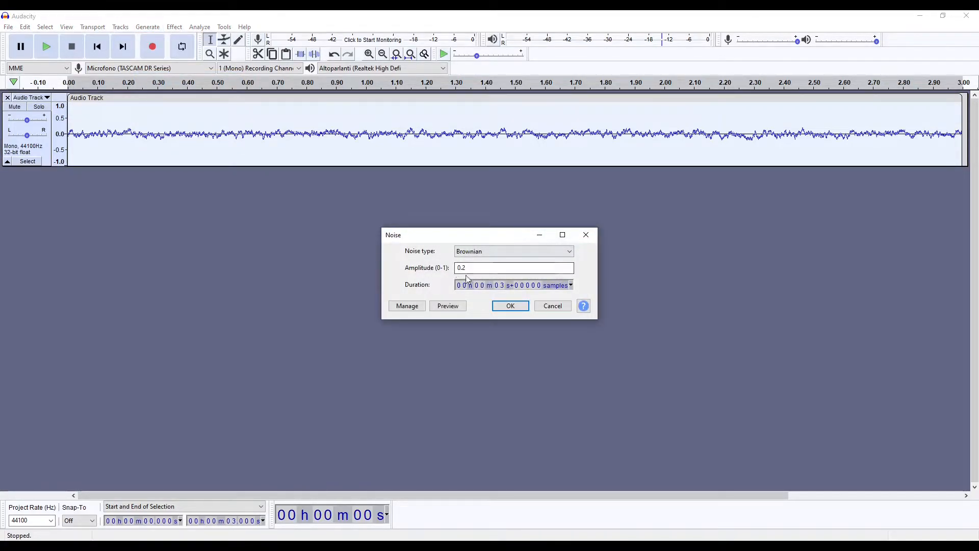
pyautogui.click(586, 235)
# Replace the Brownian noise with 3 seconds of silence, then briefly play it and stop playback
pyautogui.click(148, 27)
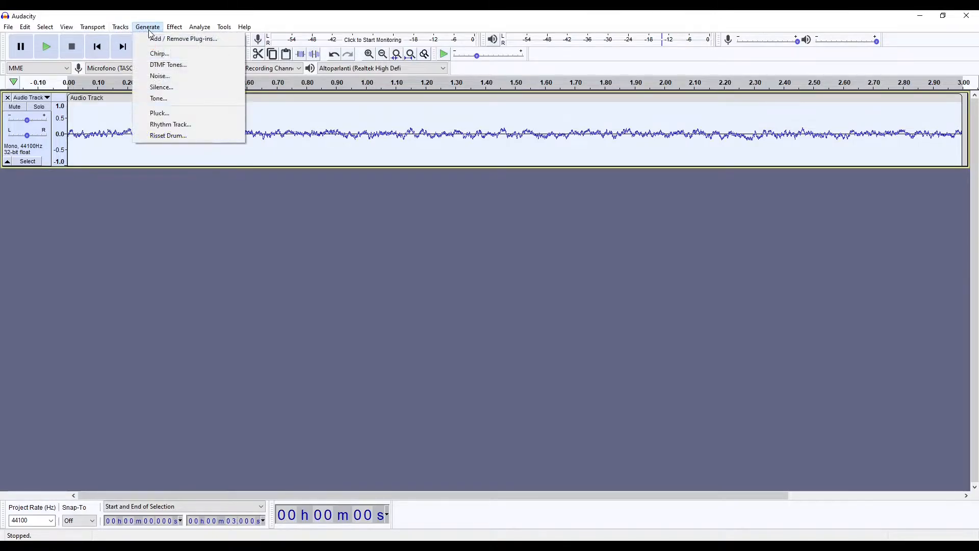
pyautogui.click(163, 88)
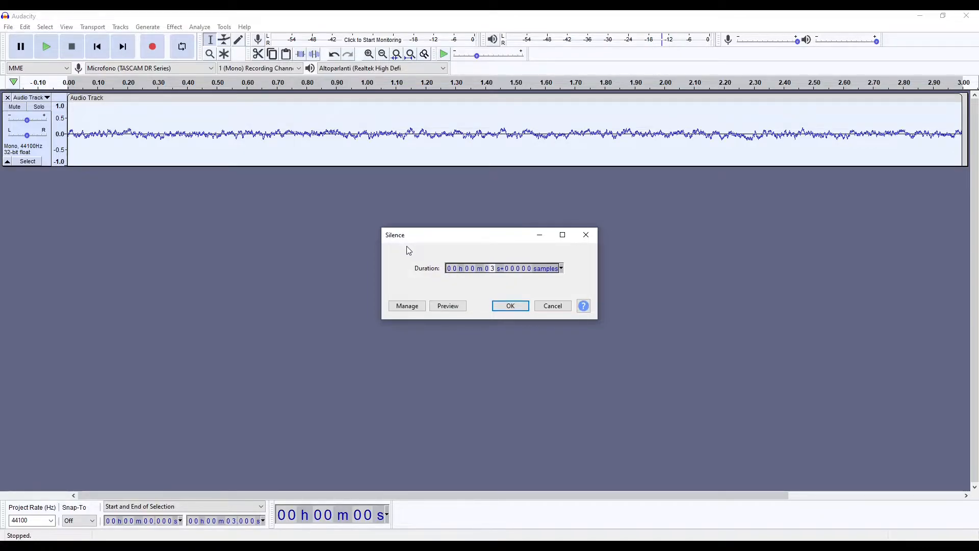
pyautogui.click(505, 306)
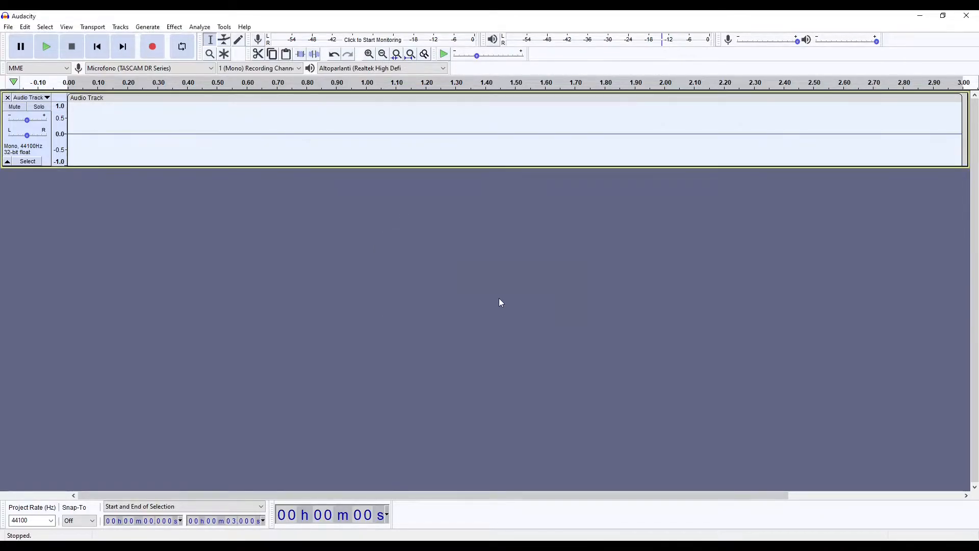
pyautogui.press('space')
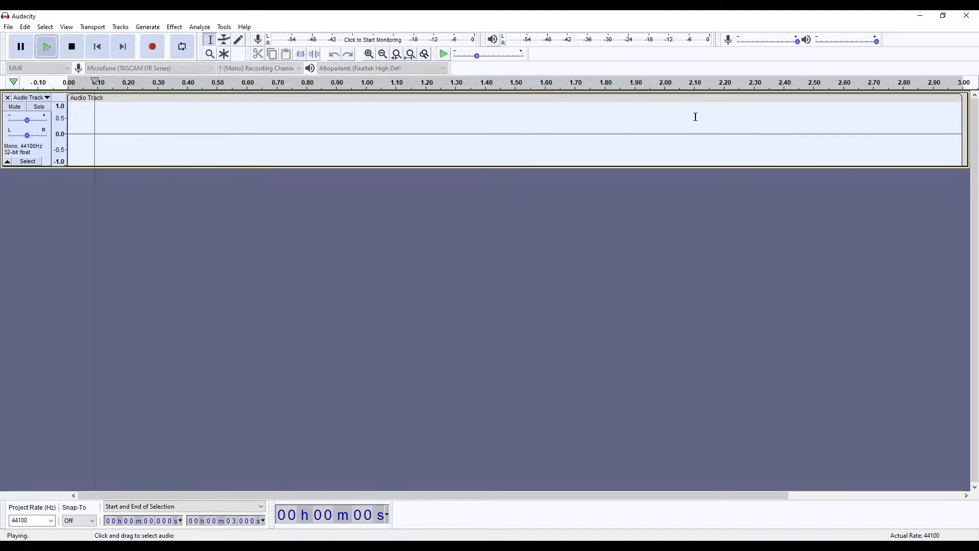
pyautogui.press('space')
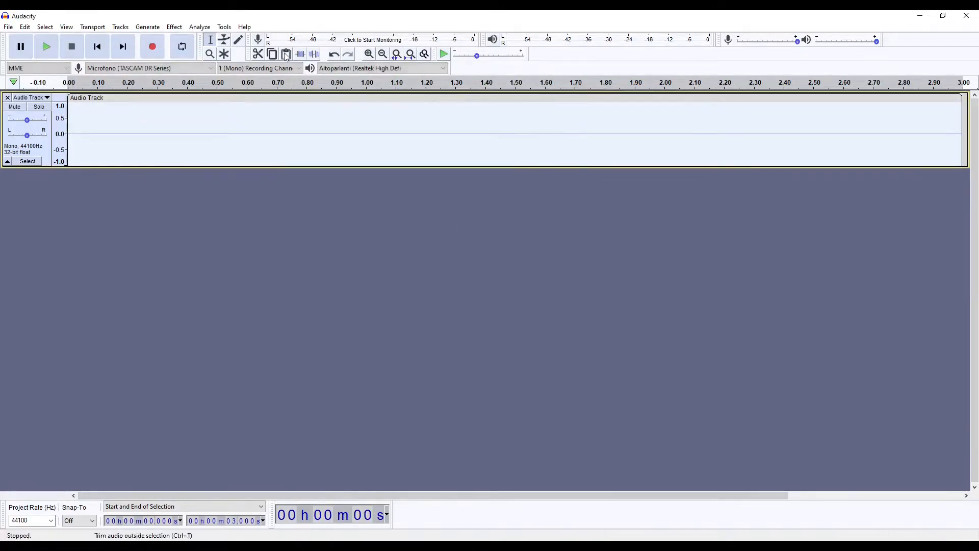
# Deselect the silent clip and generate a 1-second pluck with MIDI pitch 60 and a gradual fade-out on a new track
pyautogui.click(152, 28)
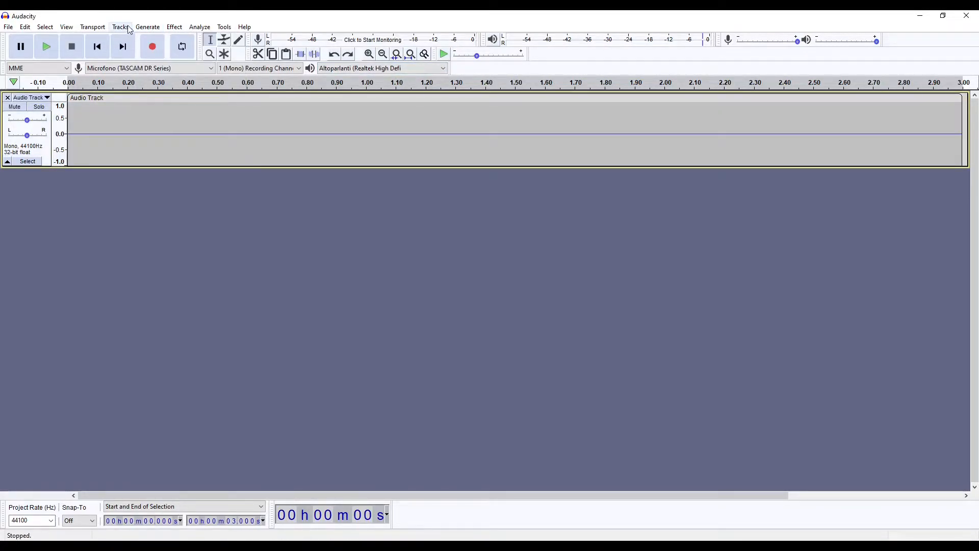
pyautogui.click(148, 27)
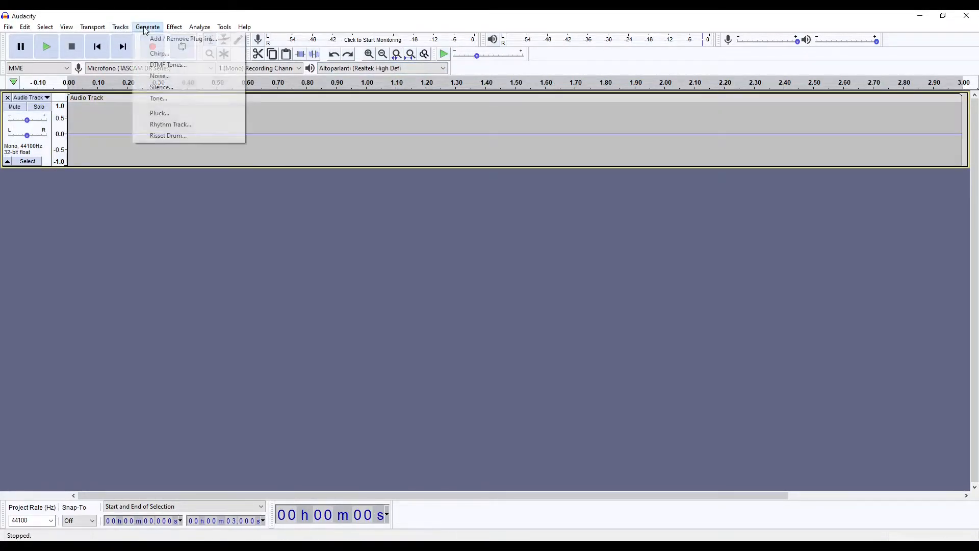
pyautogui.click(177, 116)
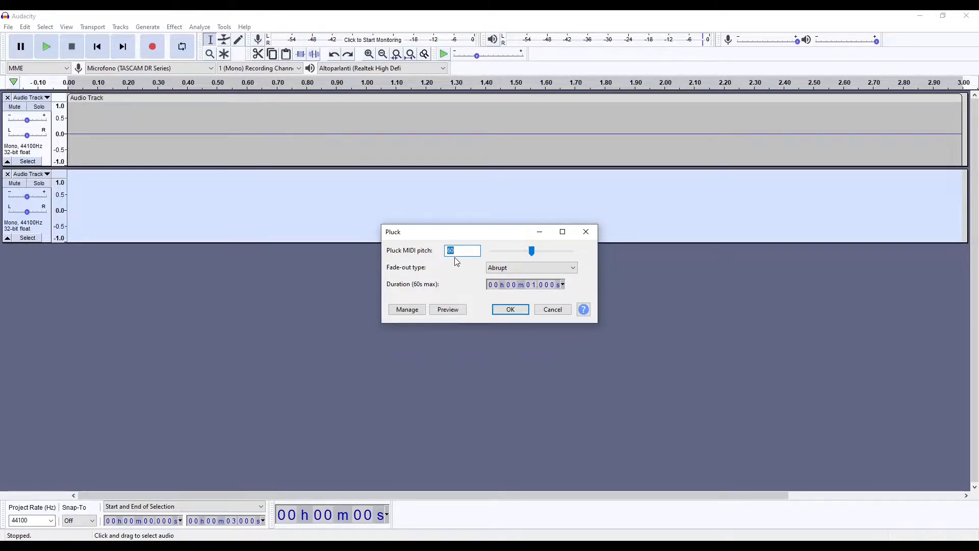
pyautogui.click(515, 252)
pyautogui.moveTo(455, 251); pyautogui.dragTo(437, 252)
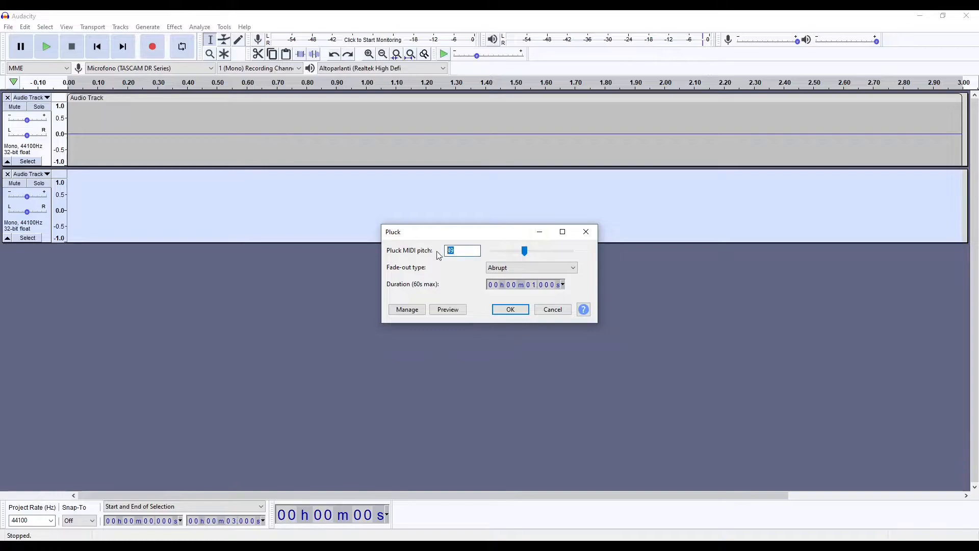
pyautogui.write('60')
pyautogui.click(510, 268)
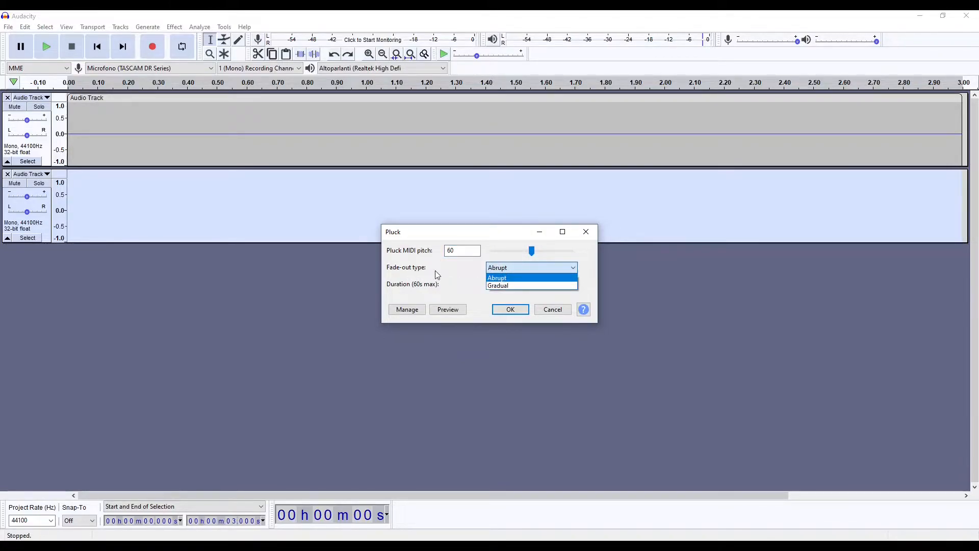
pyautogui.click(508, 286)
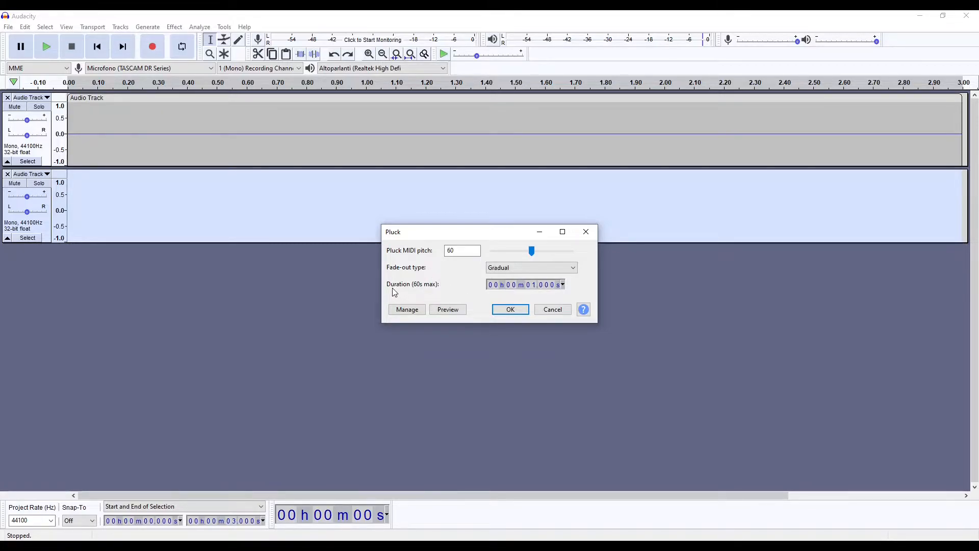
pyautogui.click(510, 309)
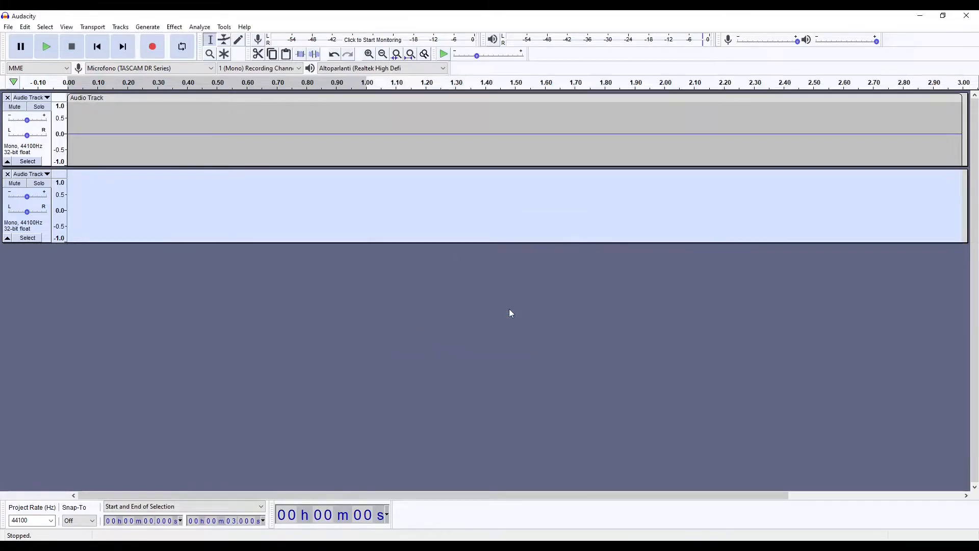
# Delete the silent track and play the plucked note
pyautogui.click(7, 97)
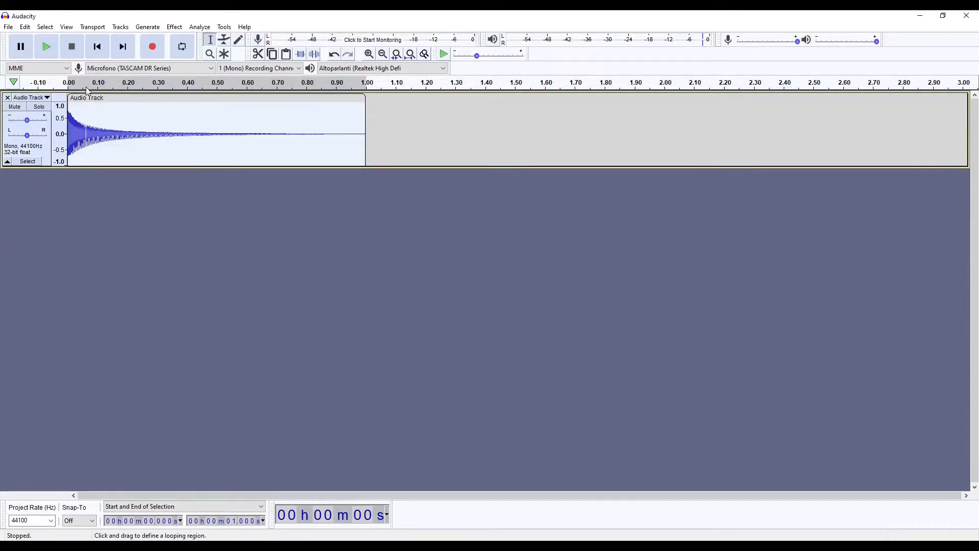
pyautogui.click(53, 45)
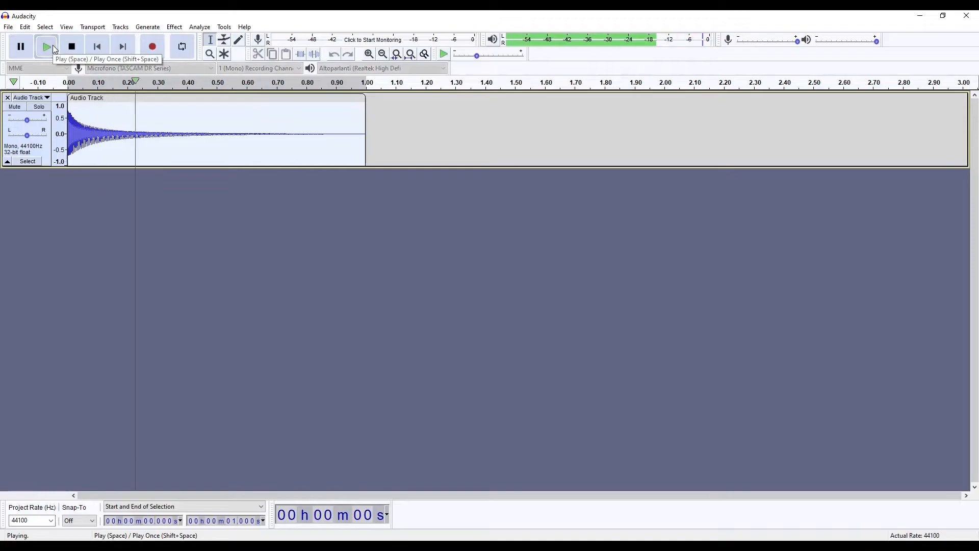
pyautogui.click(72, 48)
# Regenerate the 1-second pluck with MIDI pitch 30, keeping the gradual fade-out, and play it
pyautogui.click(149, 29)
pyautogui.click(135, 56)
pyautogui.click(120, 27)
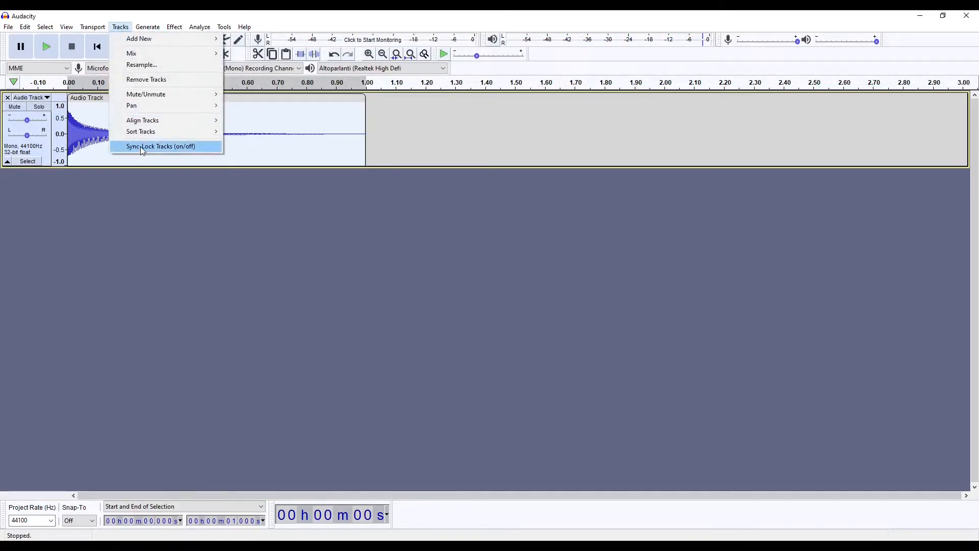
pyautogui.moveTo(153, 28)
pyautogui.click(174, 112)
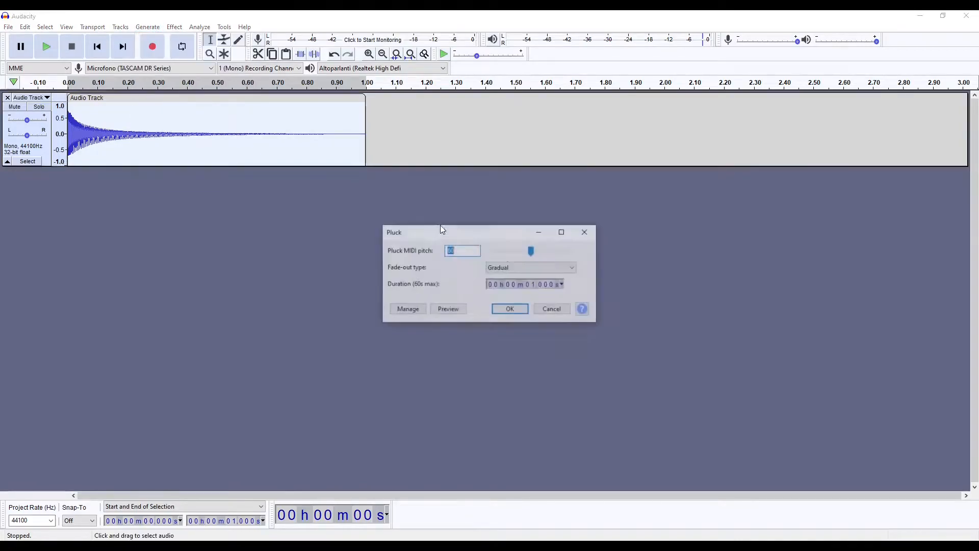
pyautogui.moveTo(532, 251); pyautogui.dragTo(517, 254)
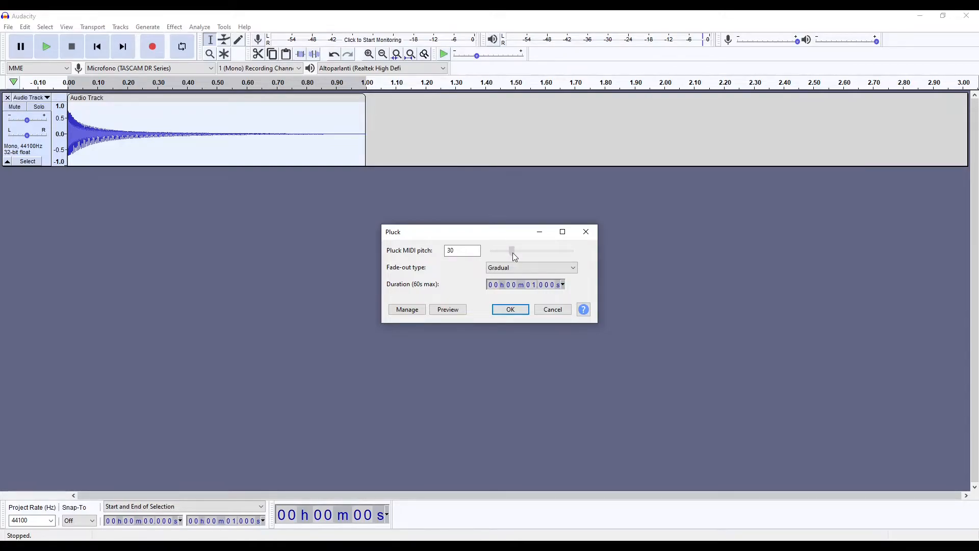
pyautogui.click(514, 309)
pyautogui.press('space')
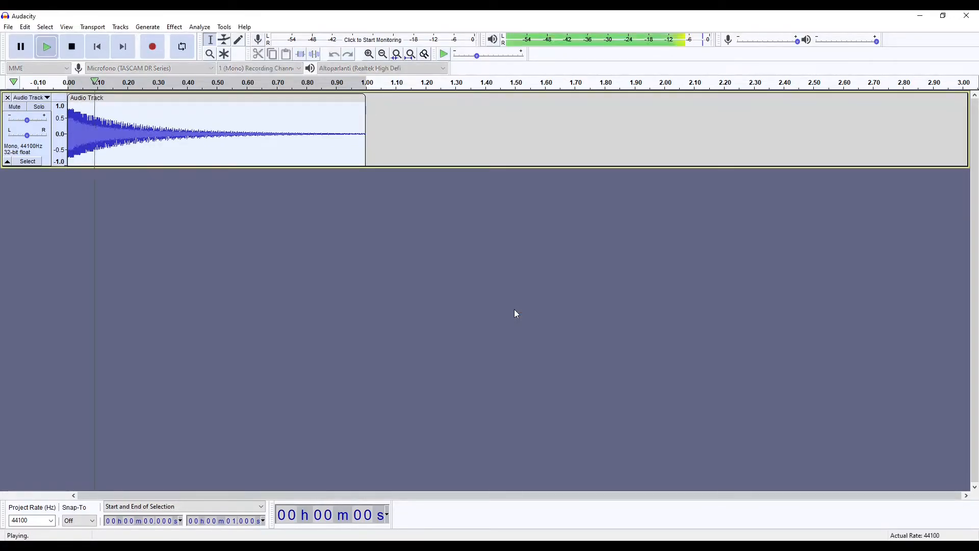
# Regenerate the 1-second pluck with MIDI pitch 85, keeping the gradual fade-out, and play it
pyautogui.click(148, 27)
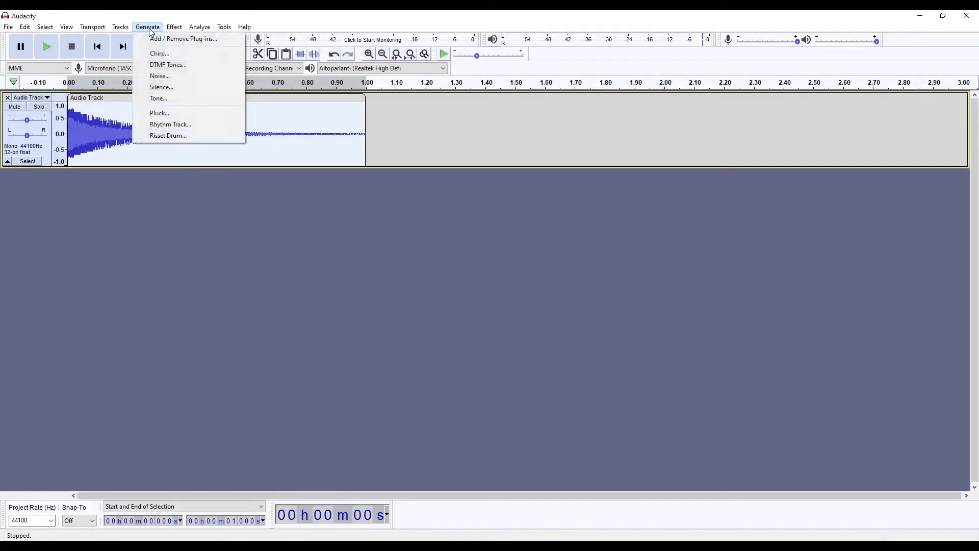
pyautogui.click(173, 110)
pyautogui.moveTo(510, 253); pyautogui.dragTo(549, 255)
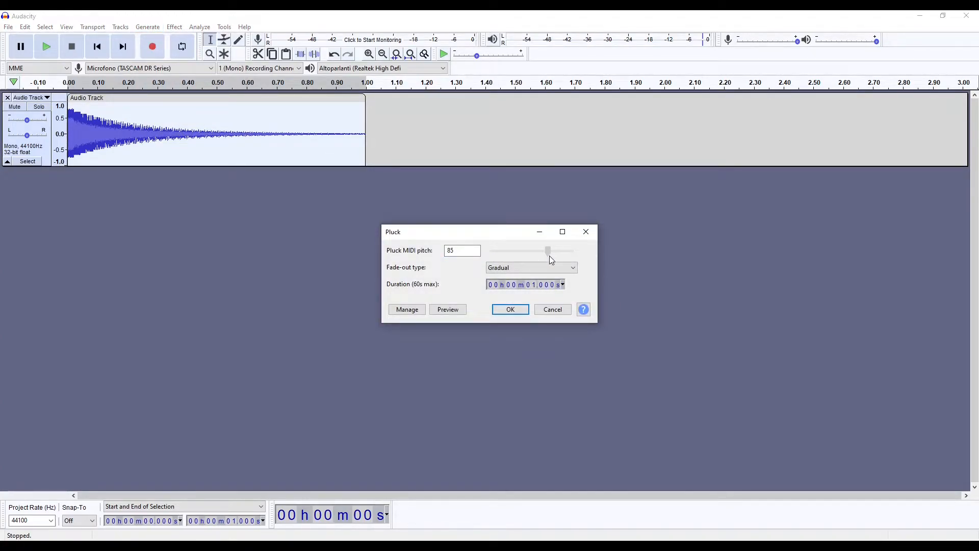
pyautogui.click(519, 315)
pyautogui.press('space')
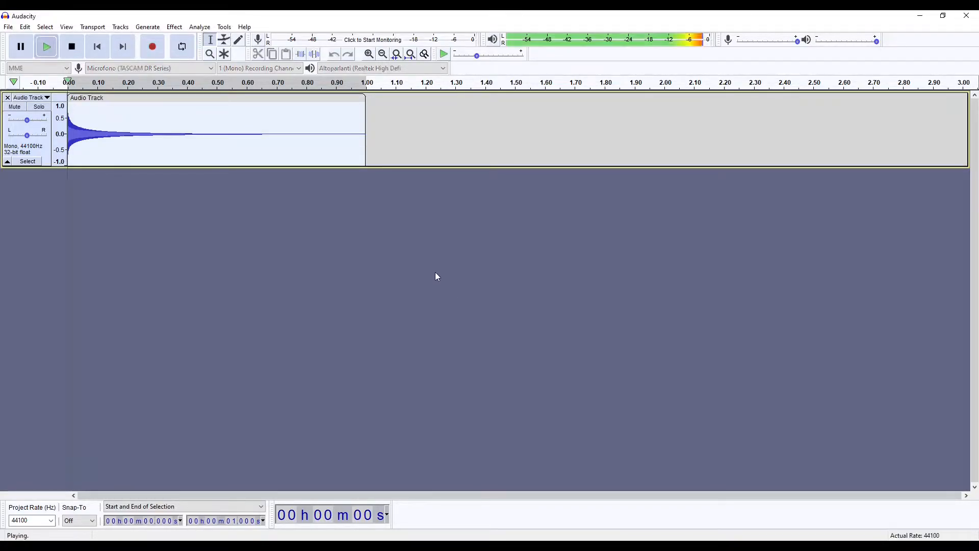
# Replace the pluck with a Risset drum at 100 Hz and 0.6 amplitude, keeping the other defaults, and play it twice
pyautogui.click(148, 28)
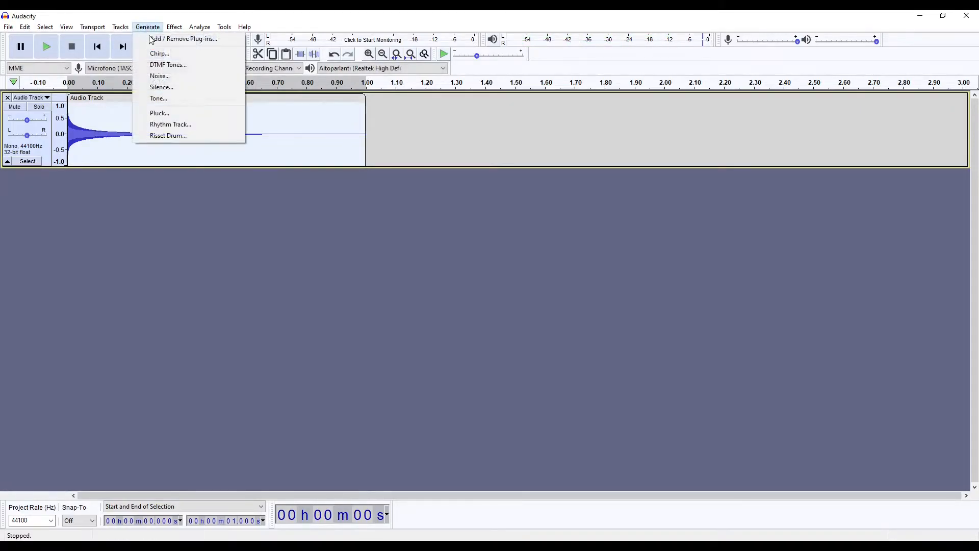
pyautogui.click(160, 137)
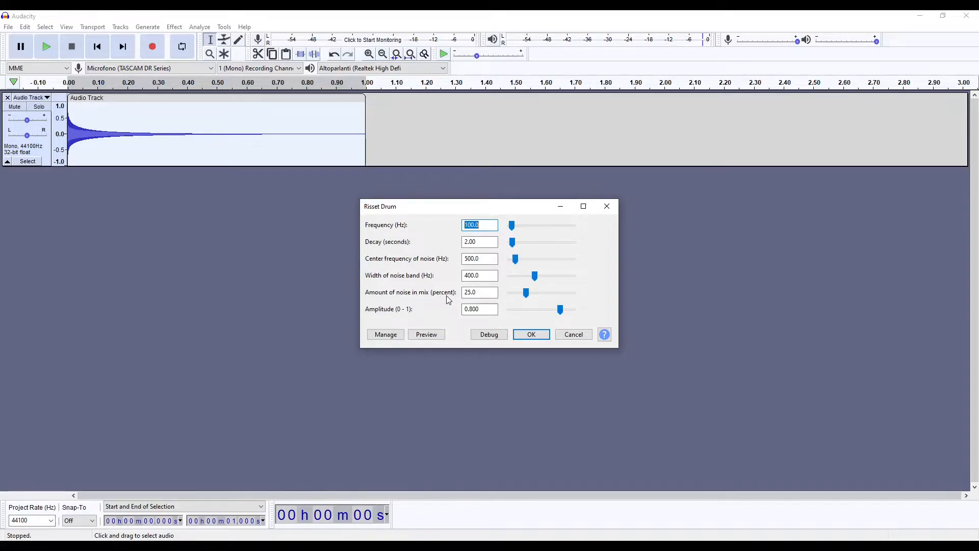
pyautogui.moveTo(480, 310); pyautogui.dragTo(473, 311)
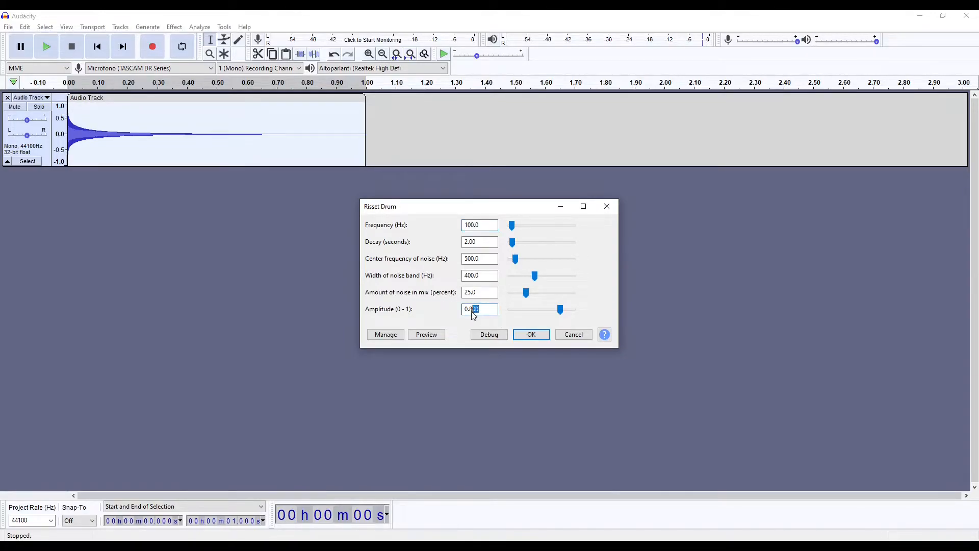
pyautogui.write('6')
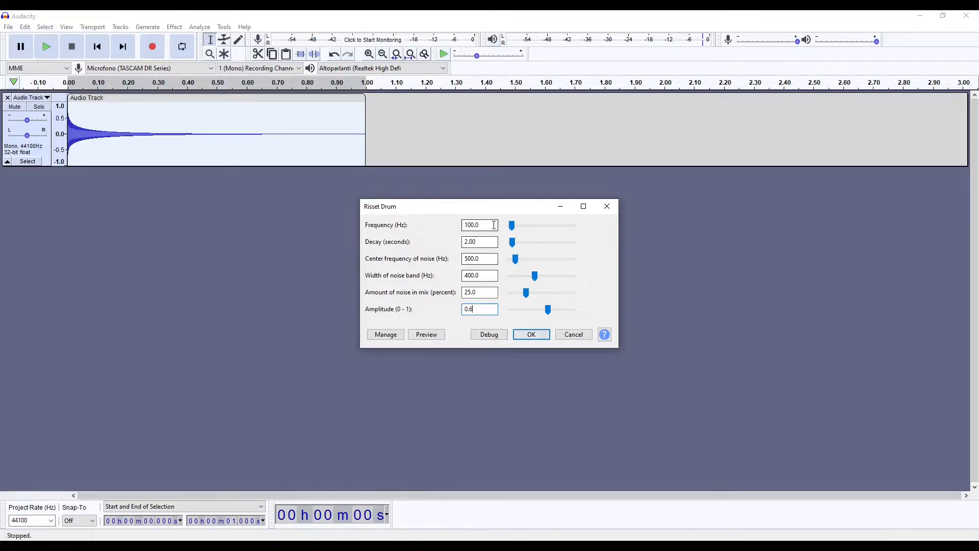
pyautogui.click(533, 337)
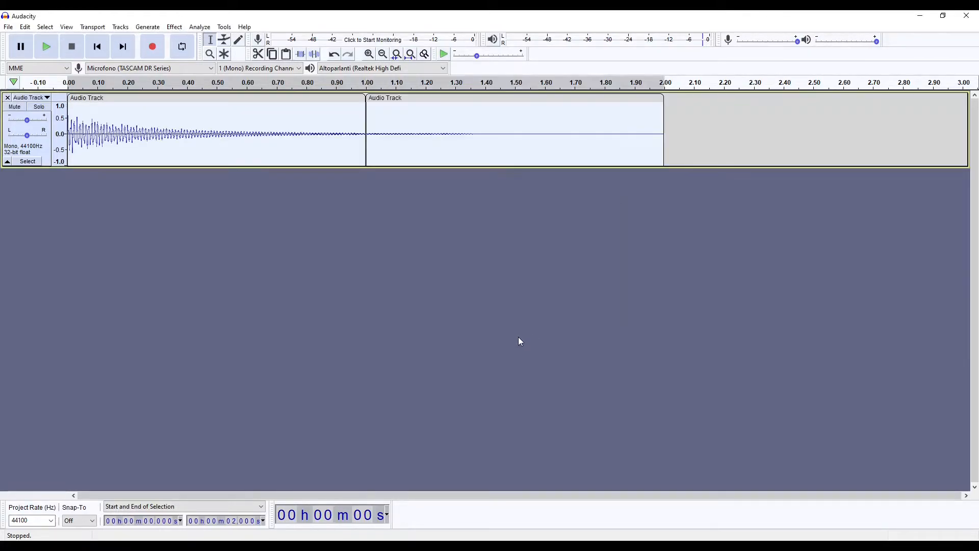
pyautogui.press('space')
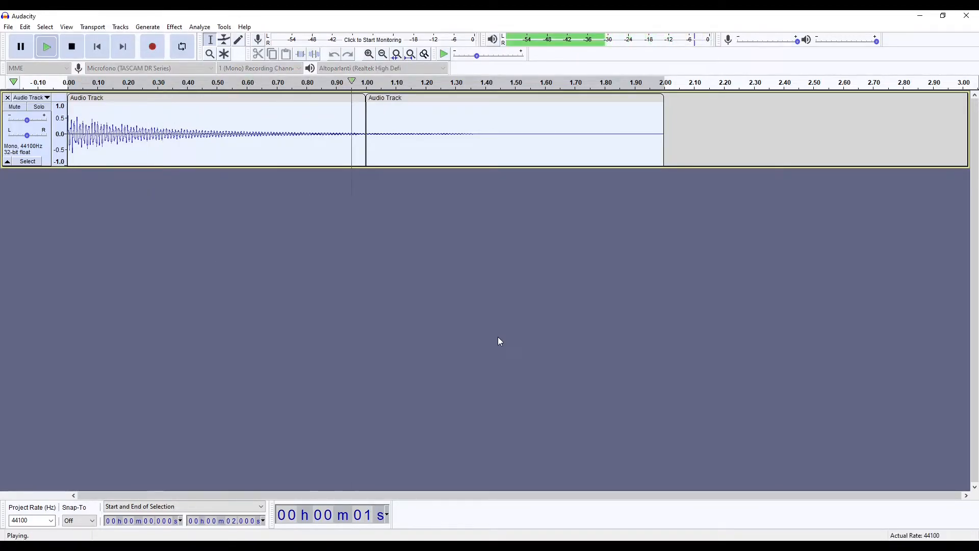
pyautogui.press('space')
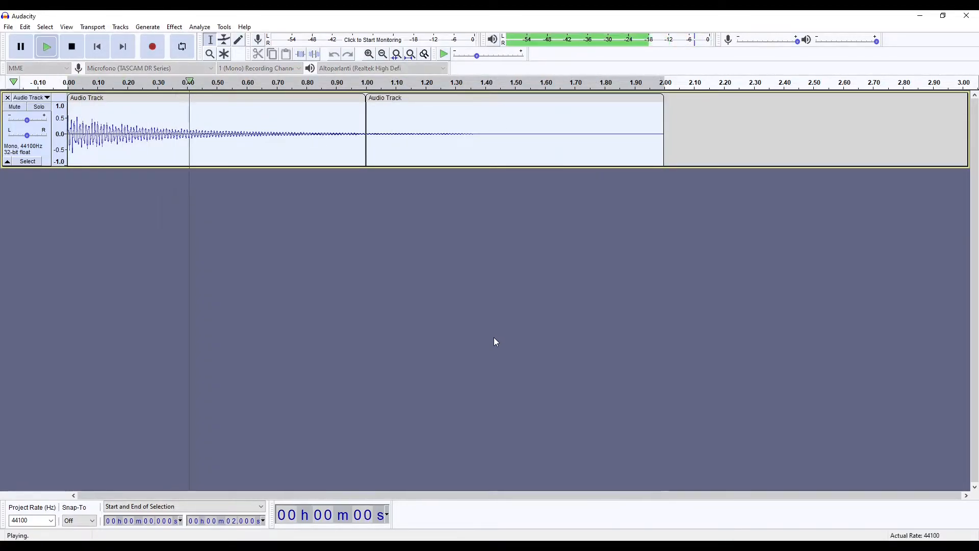
# Regenerate the Risset drum with its frequency raised to about 415 Hz, then play it a few times
pyautogui.click(175, 27)
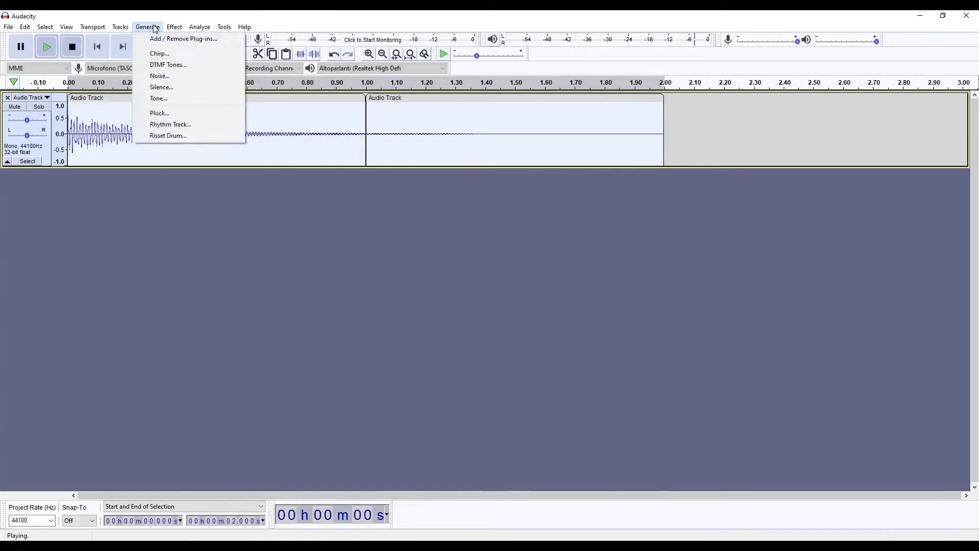
pyautogui.click(154, 27)
pyautogui.click(154, 27)
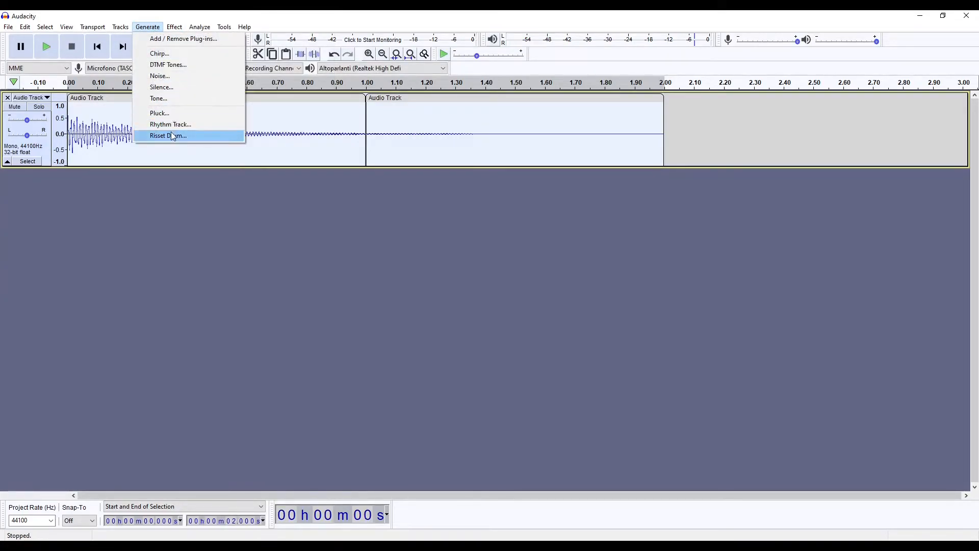
pyautogui.click(184, 139)
pyautogui.moveTo(512, 225); pyautogui.dragTo(523, 230)
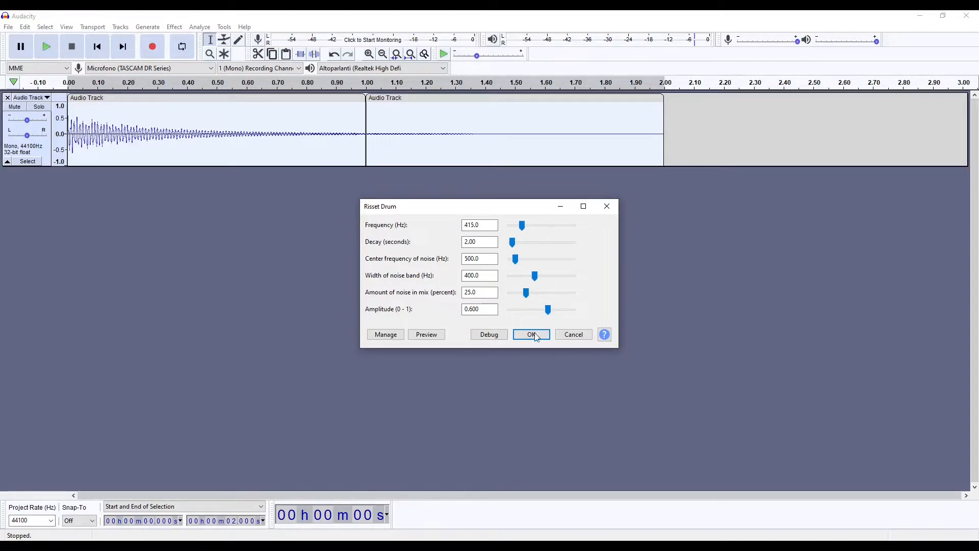
pyautogui.click(537, 336)
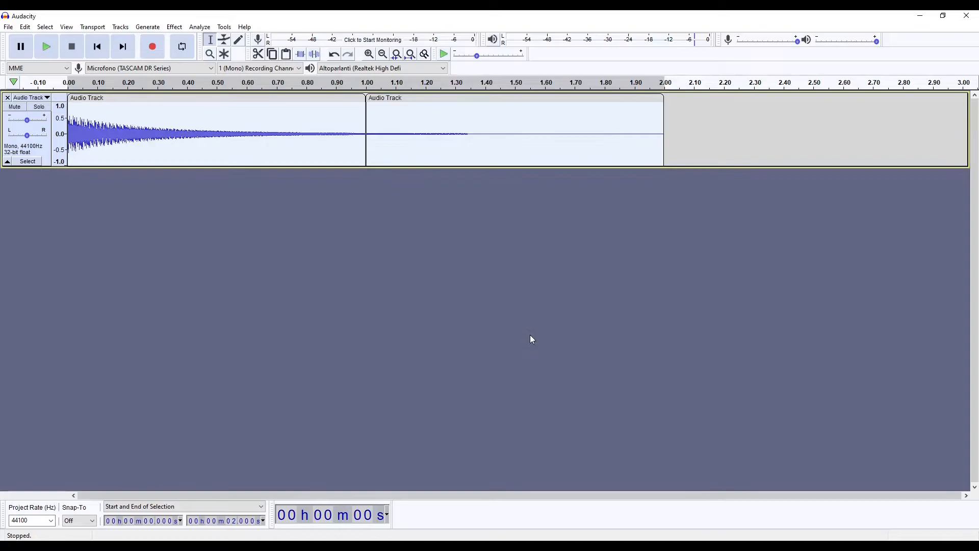
pyautogui.press('space')
pyautogui.press('space')
pyautogui.press('space')
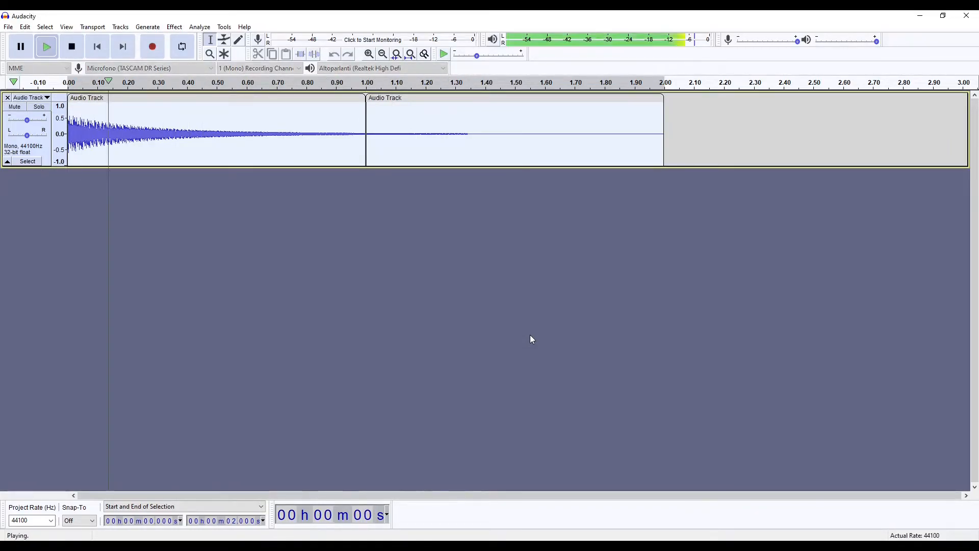
pyautogui.press('space')
pyautogui.press('space')
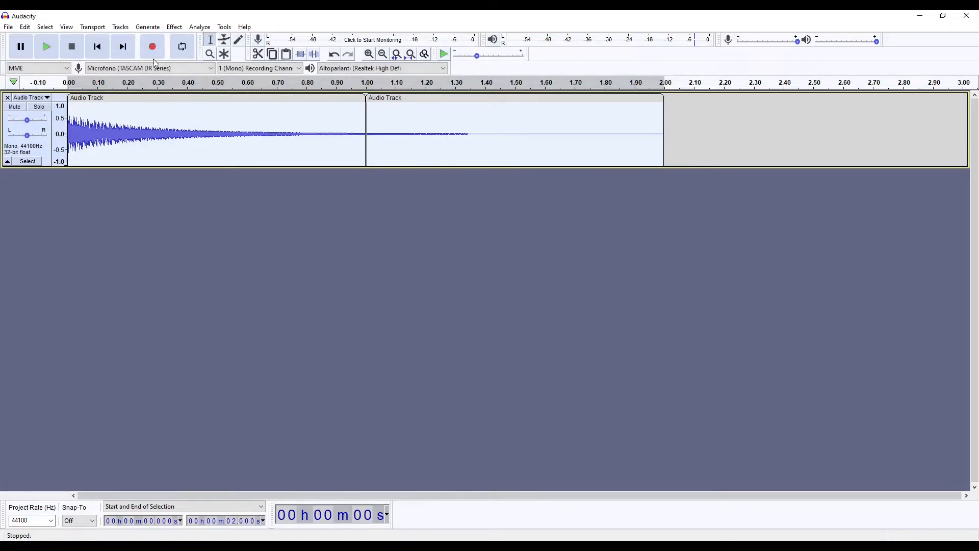
# Regenerate the Risset drum with its frequency raised to about 805 Hz and play it
pyautogui.click(125, 27)
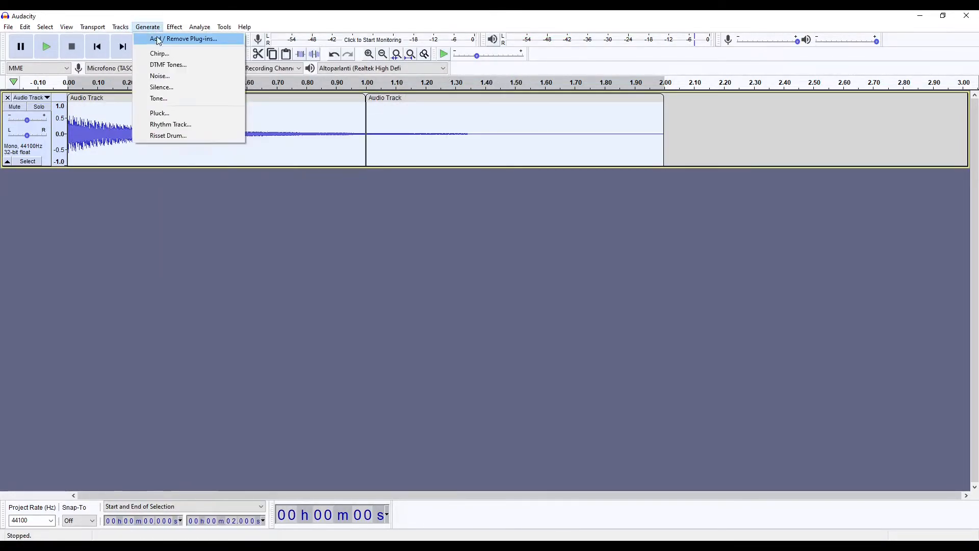
pyautogui.click(176, 135)
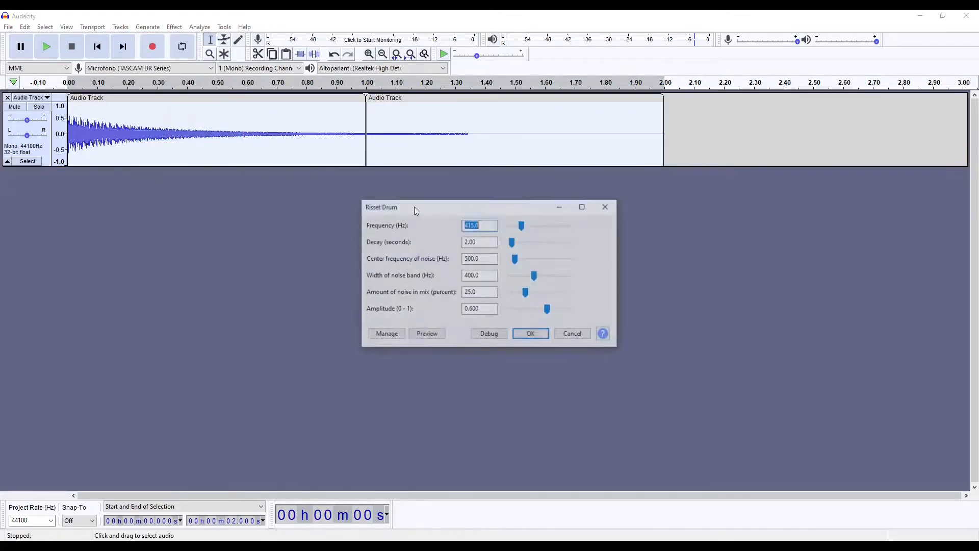
pyautogui.moveTo(533, 228); pyautogui.dragTo(533, 231)
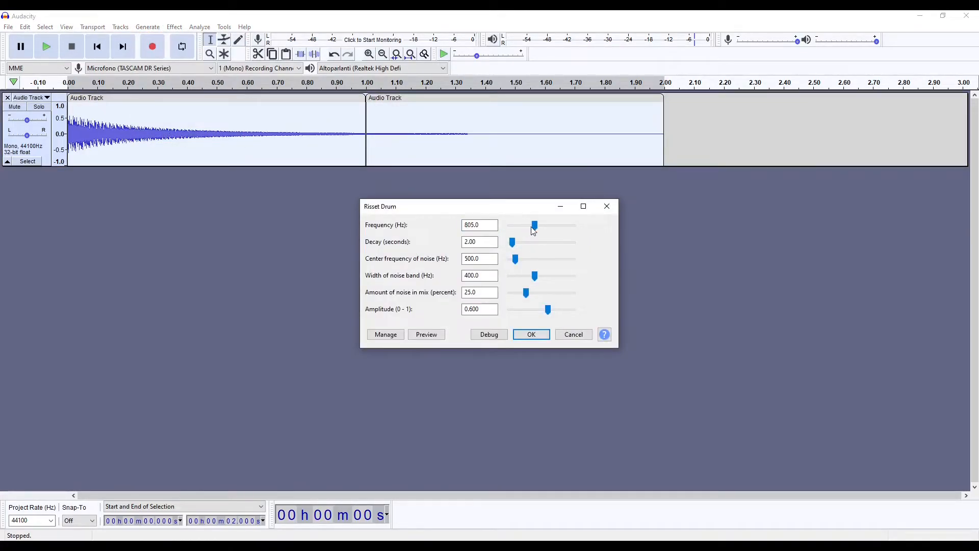
pyautogui.click(525, 338)
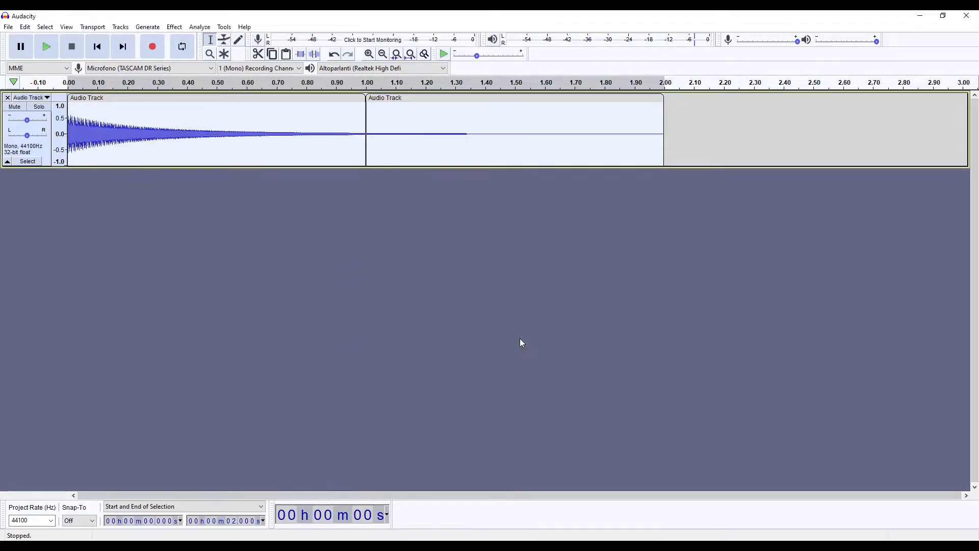
pyautogui.press('space')
pyautogui.press('space')
# Regenerate the Risset drum at about 146 Hz with 75 percent noise in the mix, then play it repeatedly
pyautogui.click(132, 30)
pyautogui.moveTo(121, 32)
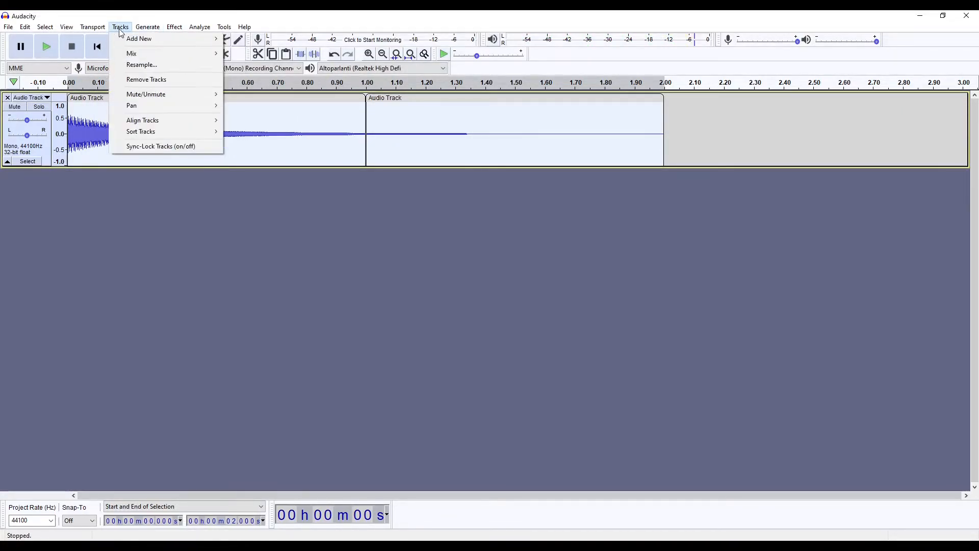
pyautogui.moveTo(160, 32)
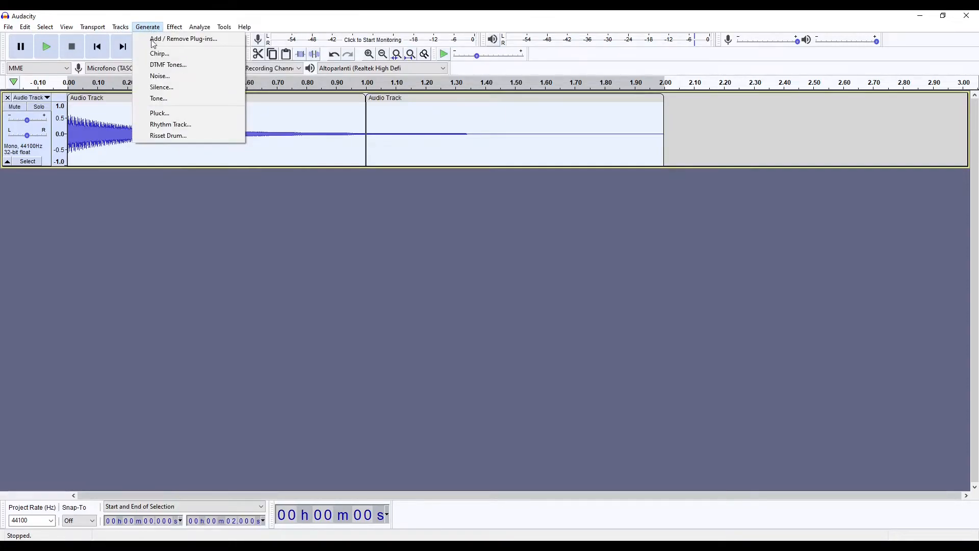
pyautogui.click(169, 136)
pyautogui.moveTo(531, 229); pyautogui.dragTo(513, 230)
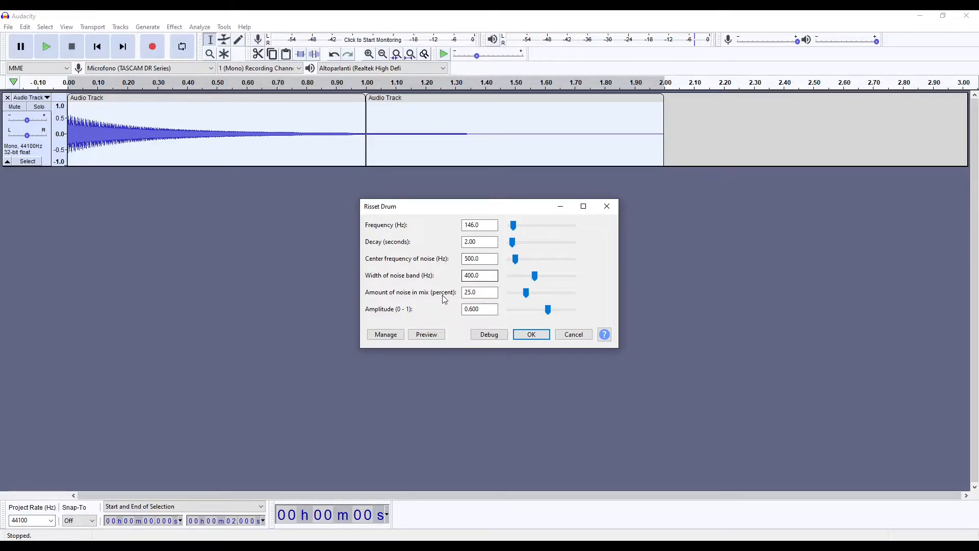
pyautogui.moveTo(526, 296); pyautogui.dragTo(560, 301)
pyautogui.click(531, 335)
pyautogui.press('space')
pyautogui.press('space')
pyautogui.press('space')
pyautogui.press('space')
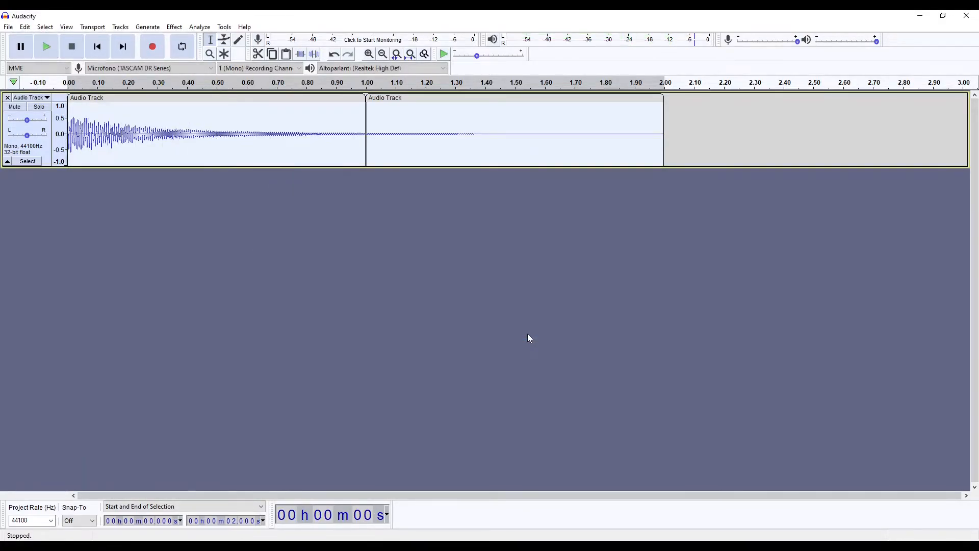
# Regenerate the Risset drum with the width of its noise band set to 1000 Hz and play it
pyautogui.click(148, 27)
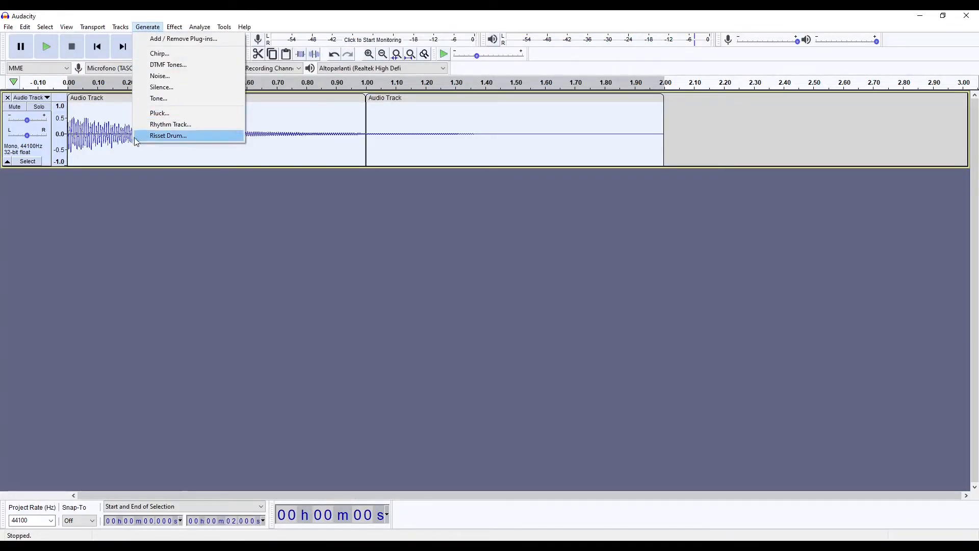
pyautogui.click(168, 135)
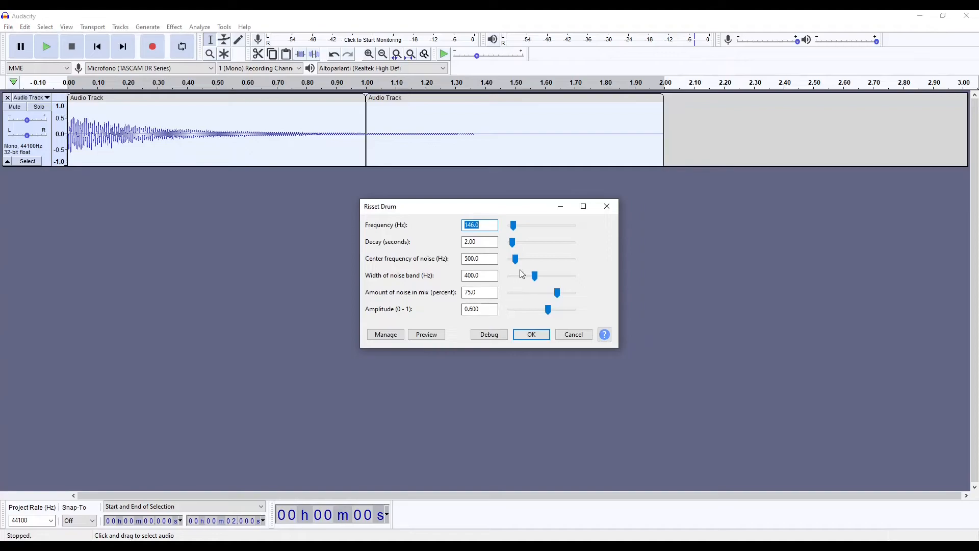
pyautogui.click(536, 278)
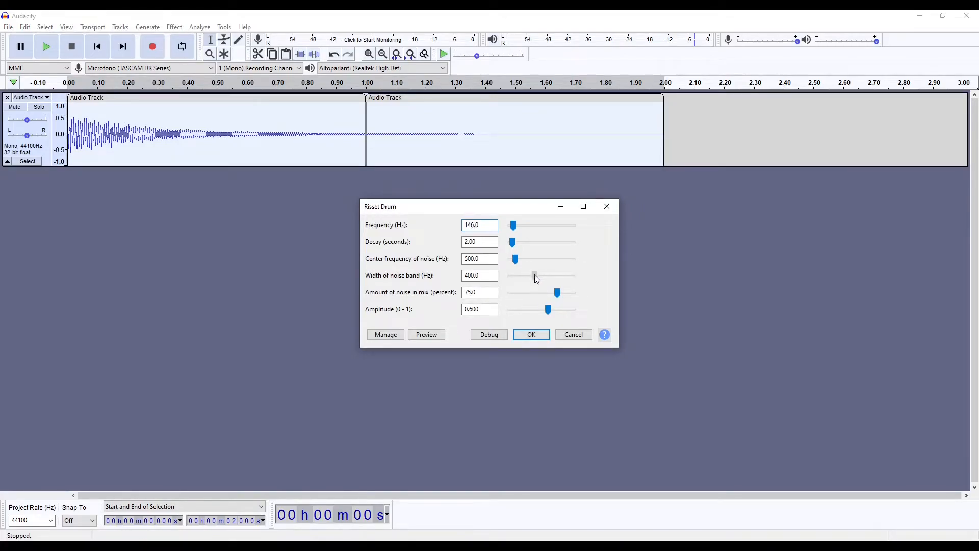
pyautogui.moveTo(552, 282); pyautogui.dragTo(573, 278)
pyautogui.click(522, 337)
pyautogui.press('space')
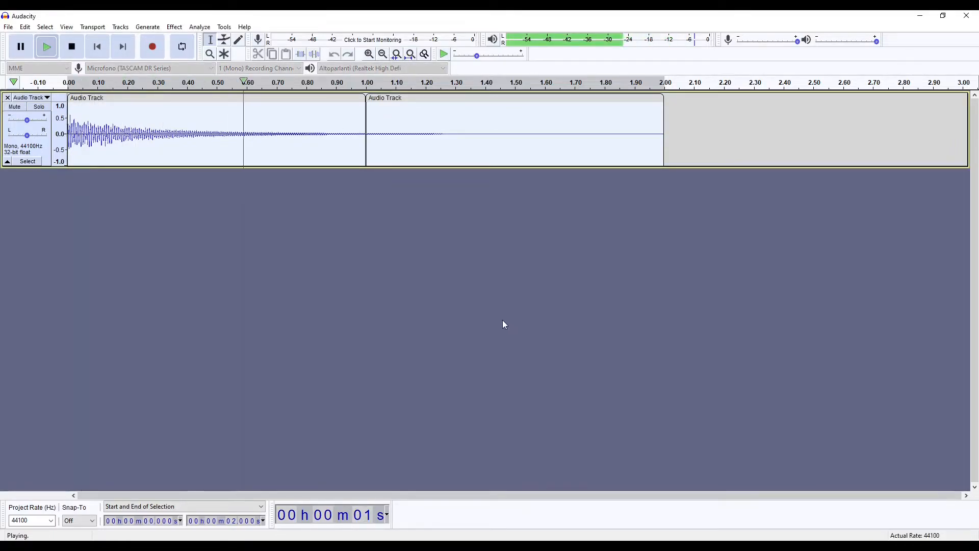
pyautogui.press('space')
pyautogui.press('space')
# Regenerate the Risset drum with its amplitude lowered to 0.3 and play it
pyautogui.click(174, 27)
pyautogui.moveTo(148, 27)
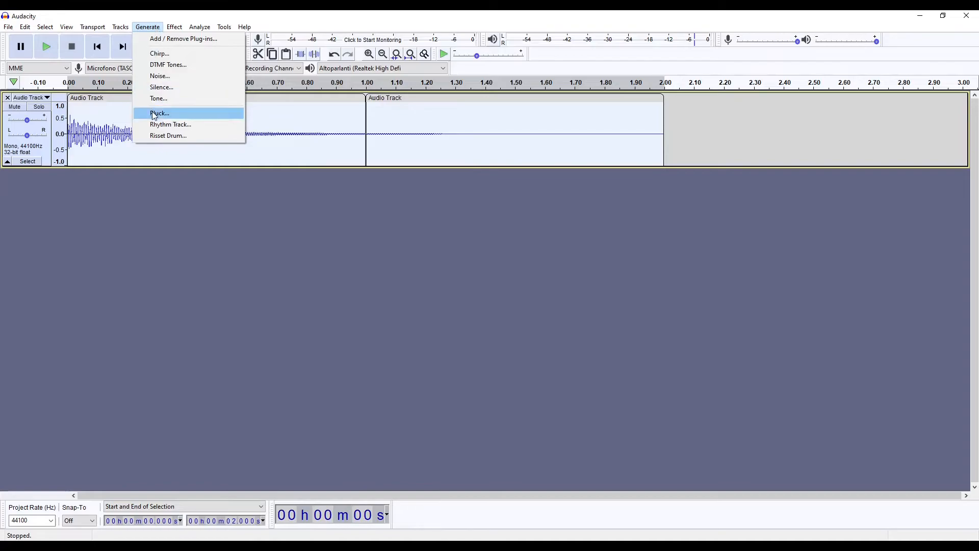
pyautogui.click(171, 135)
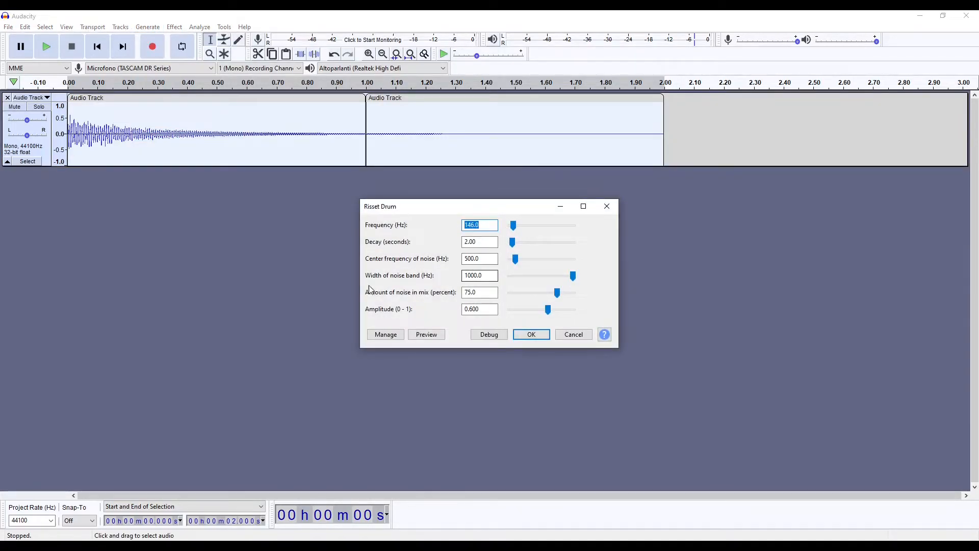
pyautogui.moveTo(547, 310); pyautogui.dragTo(527, 313)
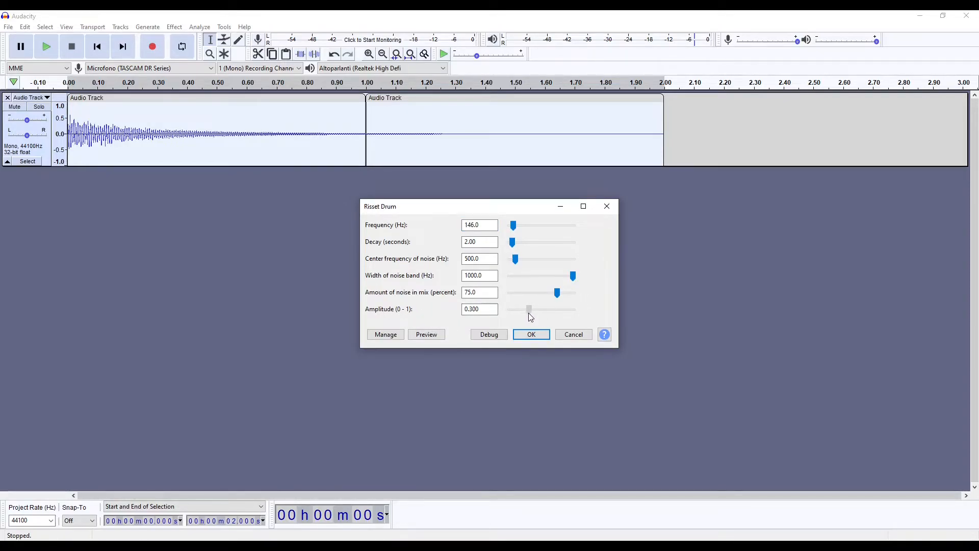
pyautogui.click(531, 334)
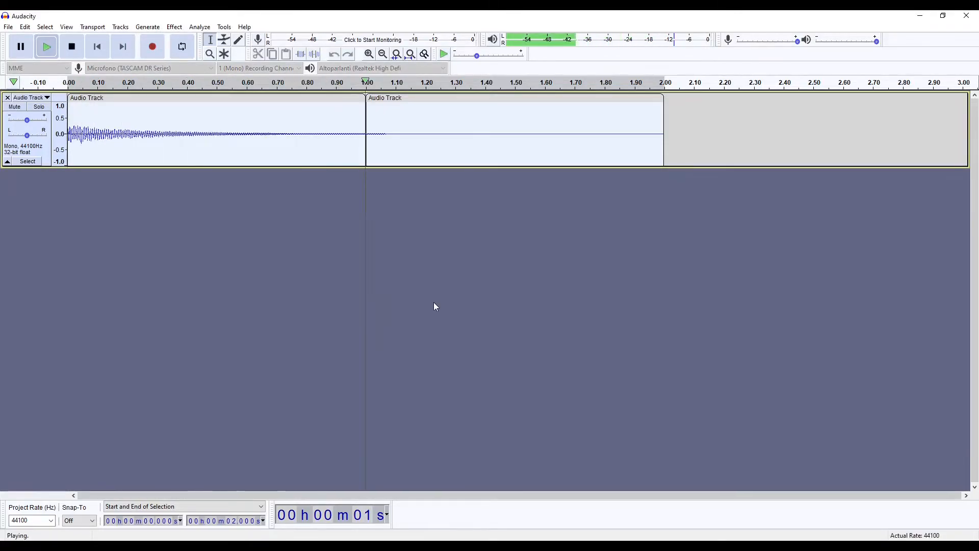
# Open the Rhythm Track generator and set its tempo to 140 bpm
pyautogui.click(176, 28)
pyautogui.moveTo(147, 27)
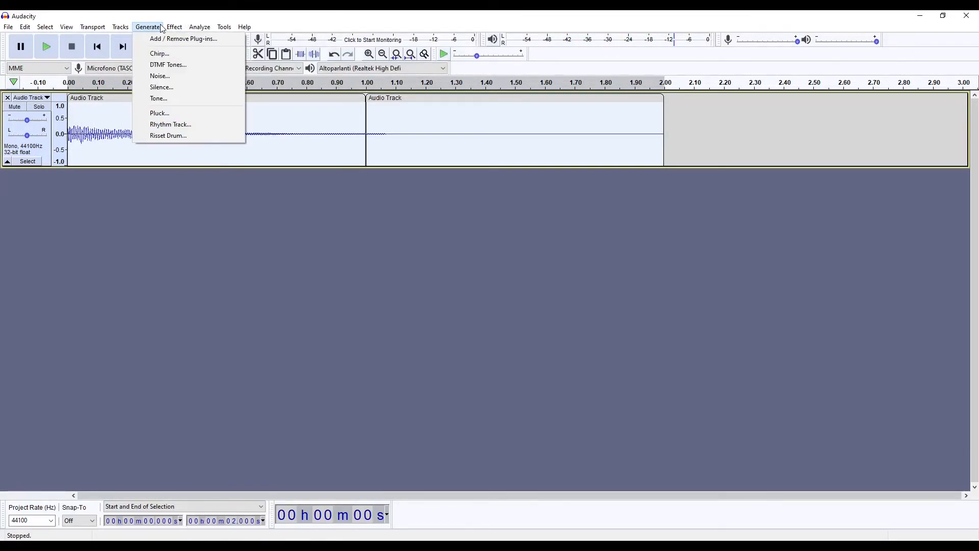
pyautogui.click(184, 124)
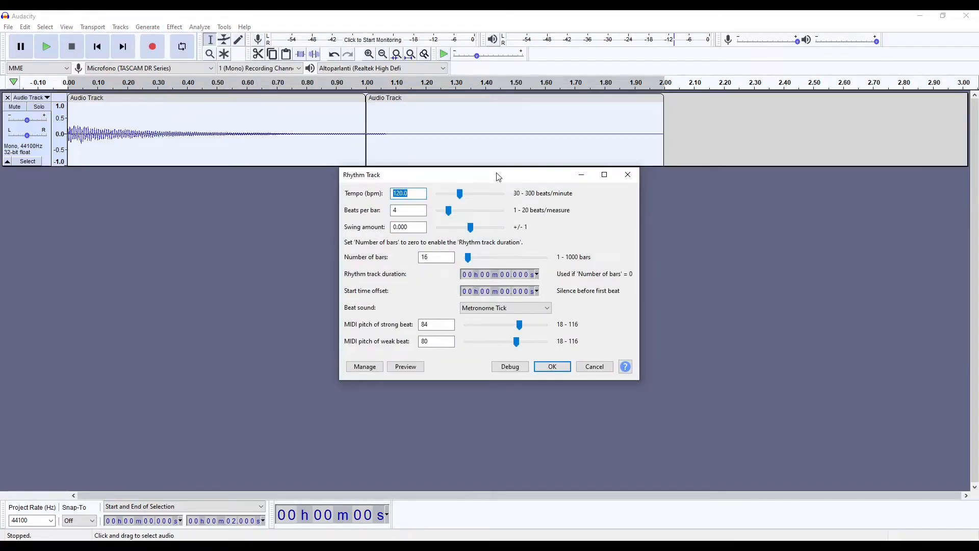
pyautogui.press('Home')
pyautogui.moveTo(408, 193); pyautogui.dragTo(389, 201)
pyautogui.click(460, 195)
pyautogui.moveTo(462, 198); pyautogui.dragTo(384, 199)
pyautogui.write('1')
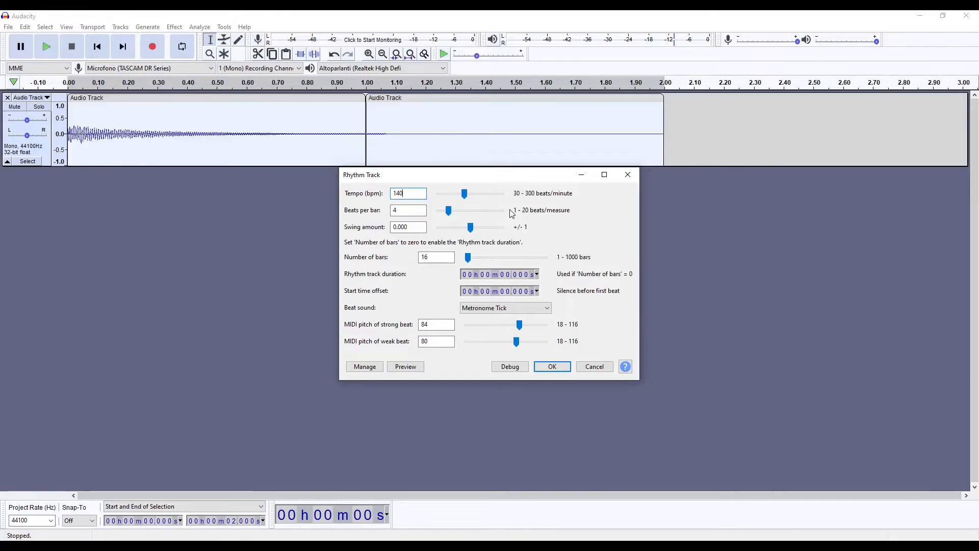
# Set the rhythm track to 3 beats per bar and generate it over the selected audio
pyautogui.click(410, 211)
pyautogui.doubleClick(395, 211)
pyautogui.write('2')
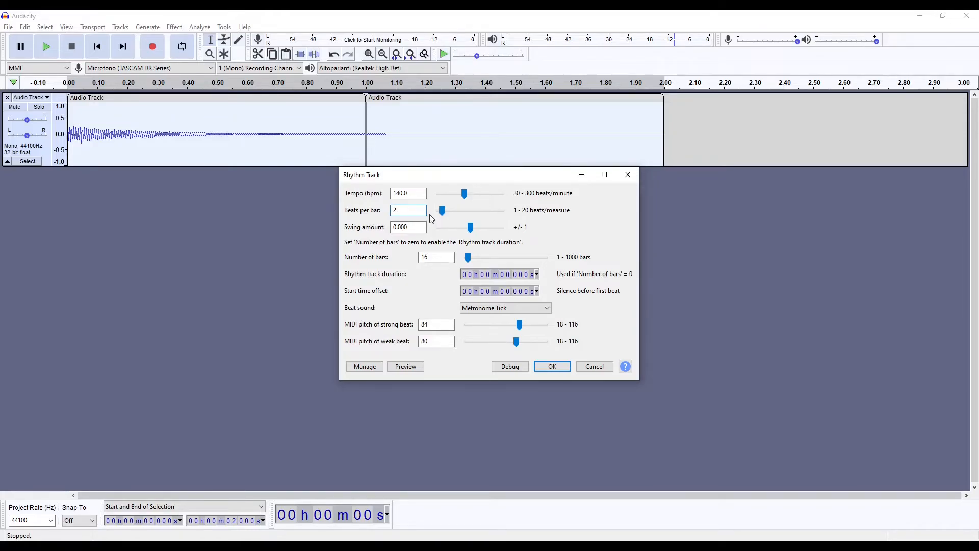
pyautogui.moveTo(405, 211); pyautogui.dragTo(387, 214)
pyautogui.write('3')
pyautogui.click(552, 367)
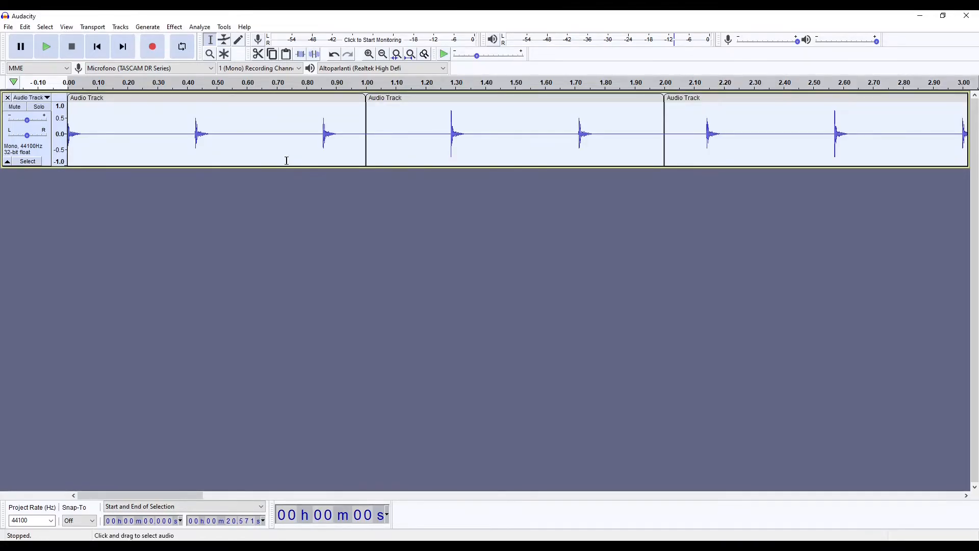
# Delete the audio track, generate the rhythm track again with the same settings in the empty project, and play it
pyautogui.click(7, 97)
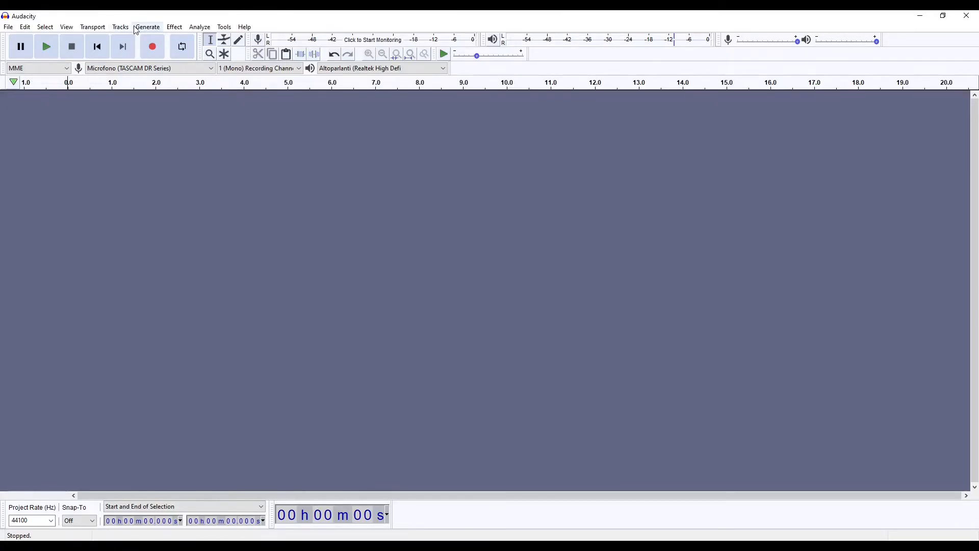
pyautogui.click(137, 30)
pyautogui.click(470, 259)
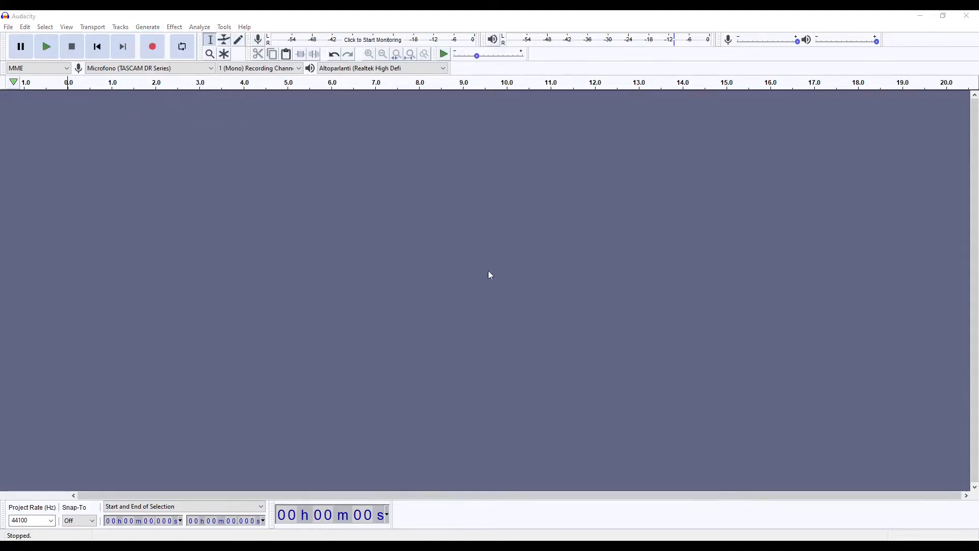
pyautogui.click(556, 364)
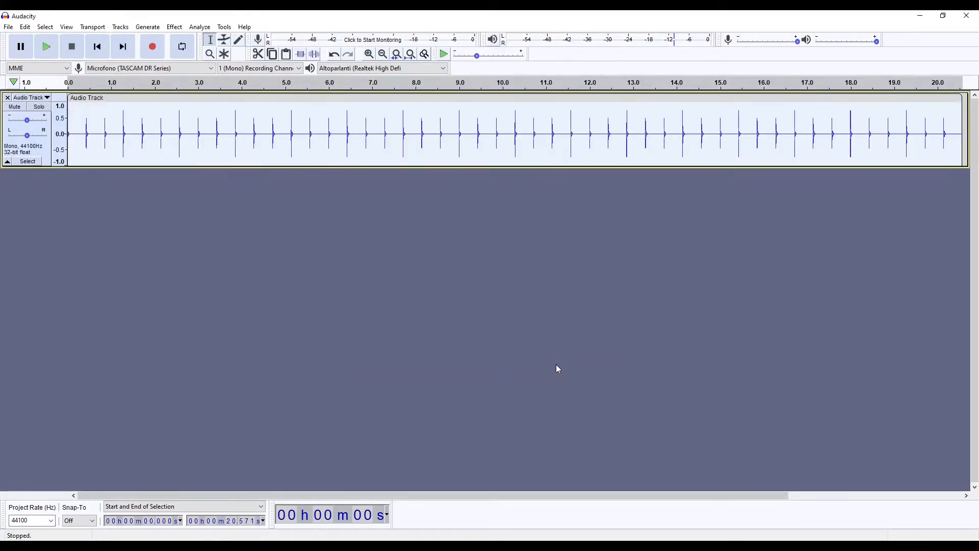
pyautogui.press('space')
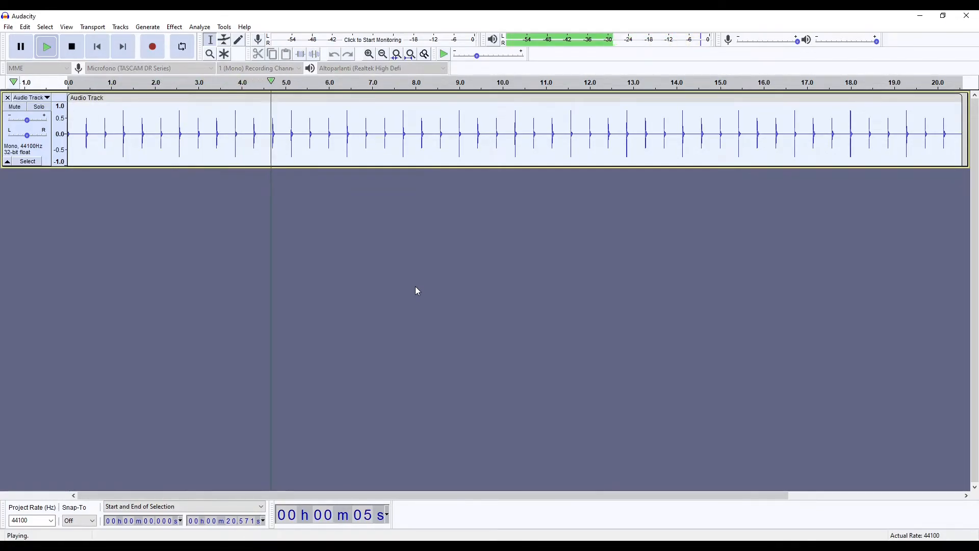
pyautogui.press('space')
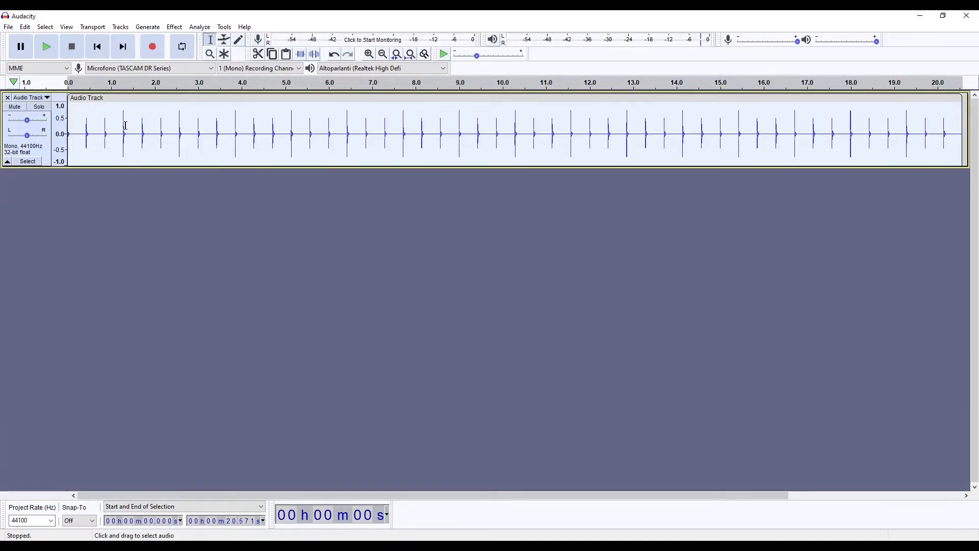
# Regenerate the rhythm track with a swing amount of 0.4 and play it
pyautogui.click(168, 32)
pyautogui.moveTo(148, 27)
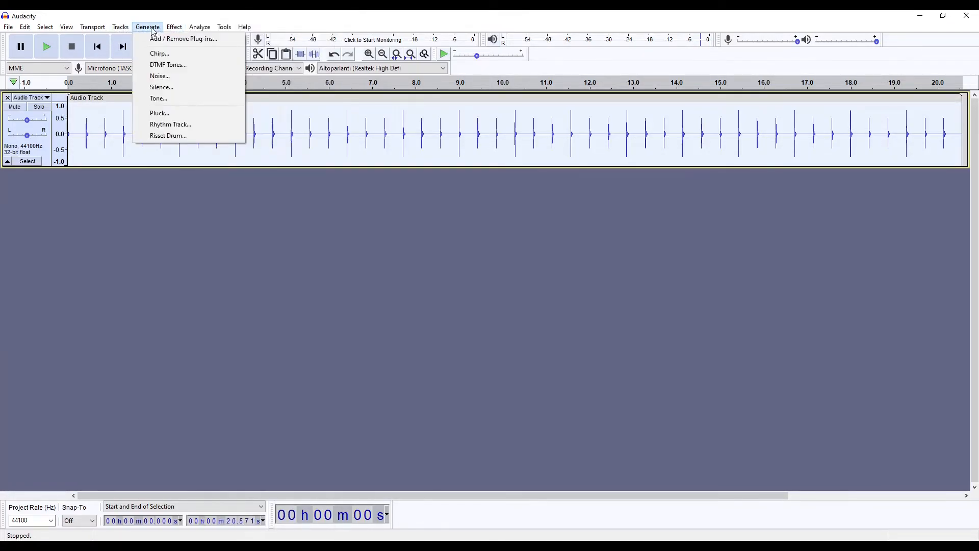
pyautogui.click(171, 129)
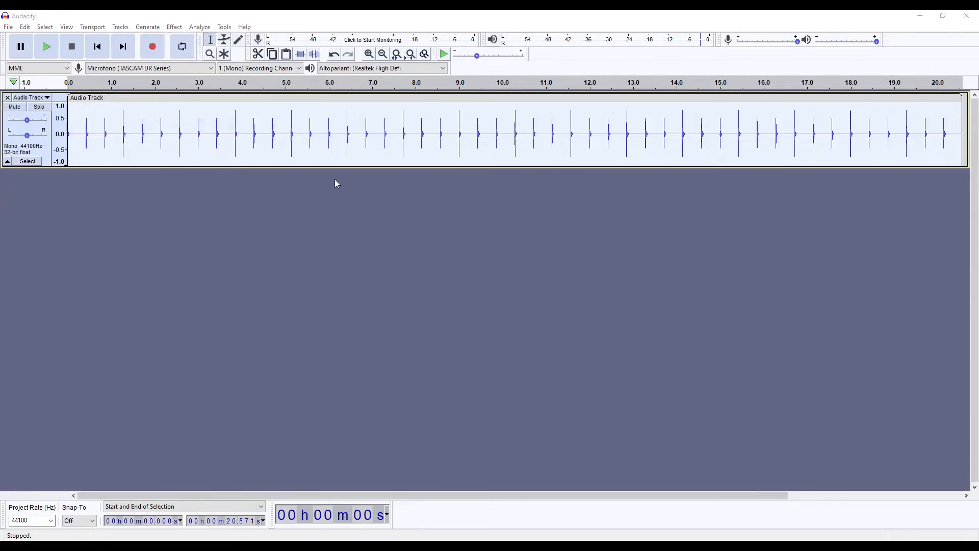
pyautogui.moveTo(472, 233); pyautogui.dragTo(484, 235)
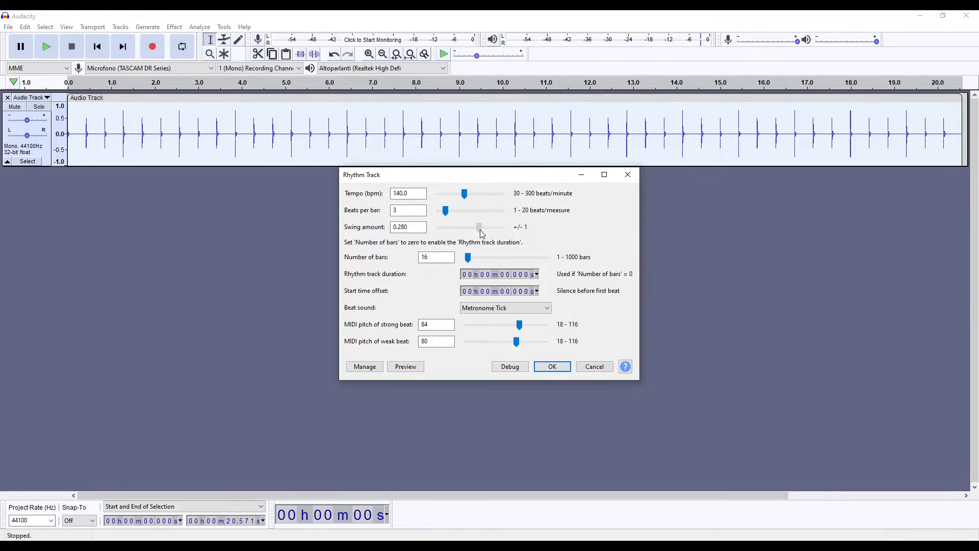
pyautogui.moveTo(483, 233); pyautogui.dragTo(487, 237)
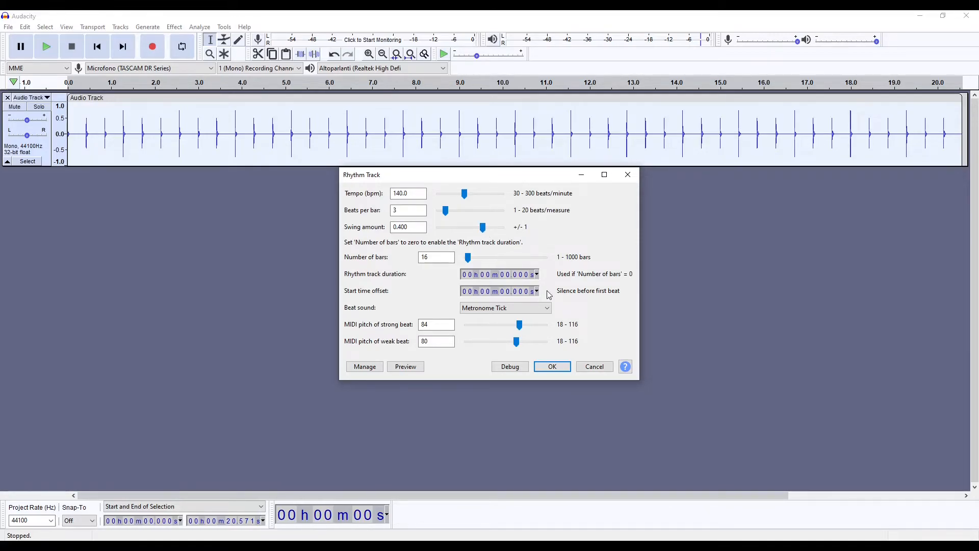
pyautogui.click(549, 368)
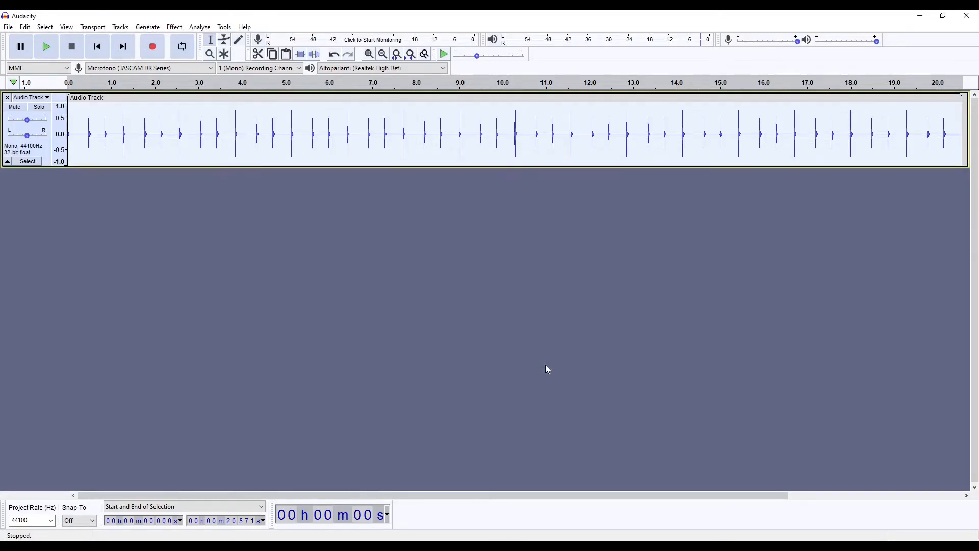
pyautogui.press('space')
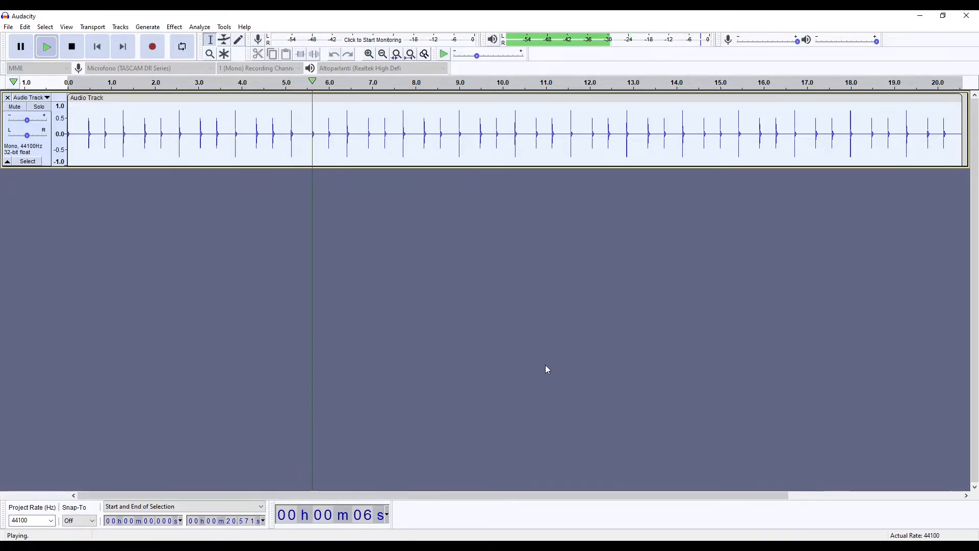
pyautogui.press('space')
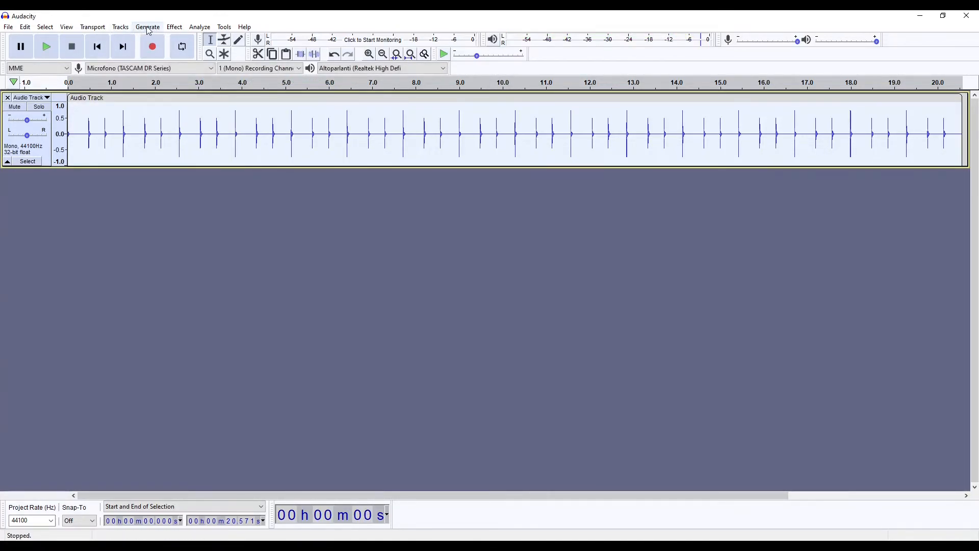
# Regenerate the rhythm track with 4 beats per bar and play it
pyautogui.click(120, 27)
pyautogui.moveTo(150, 25)
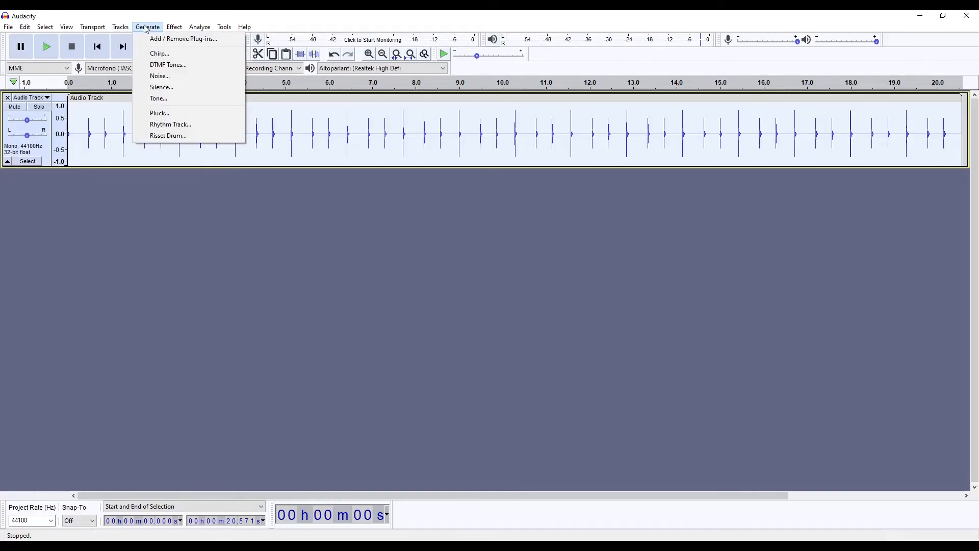
pyautogui.click(155, 125)
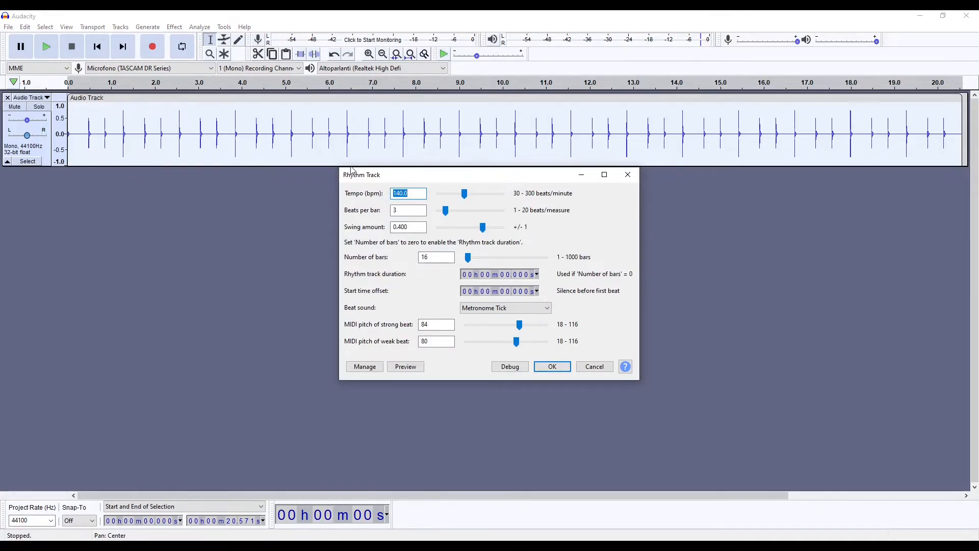
pyautogui.doubleClick(423, 214)
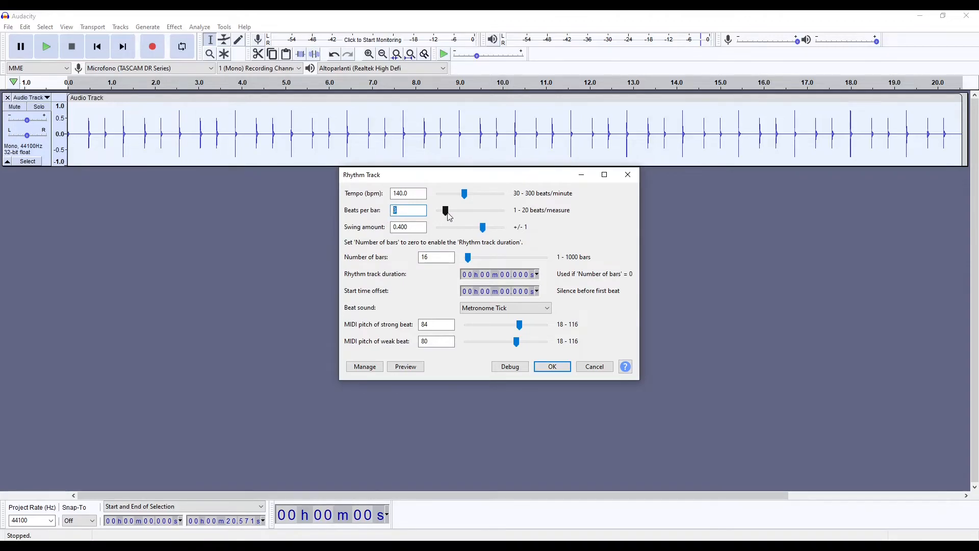
pyautogui.write('4')
pyautogui.click(563, 366)
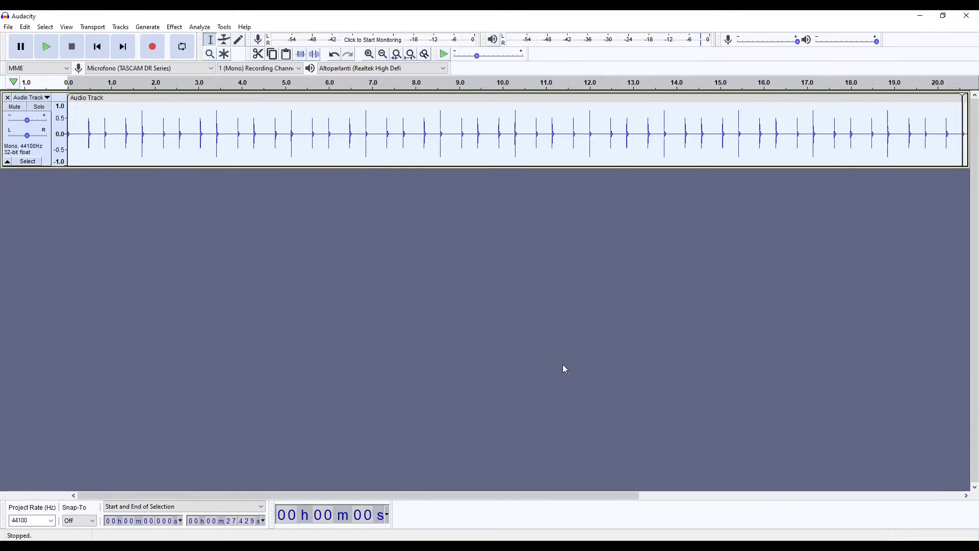
pyautogui.press('space')
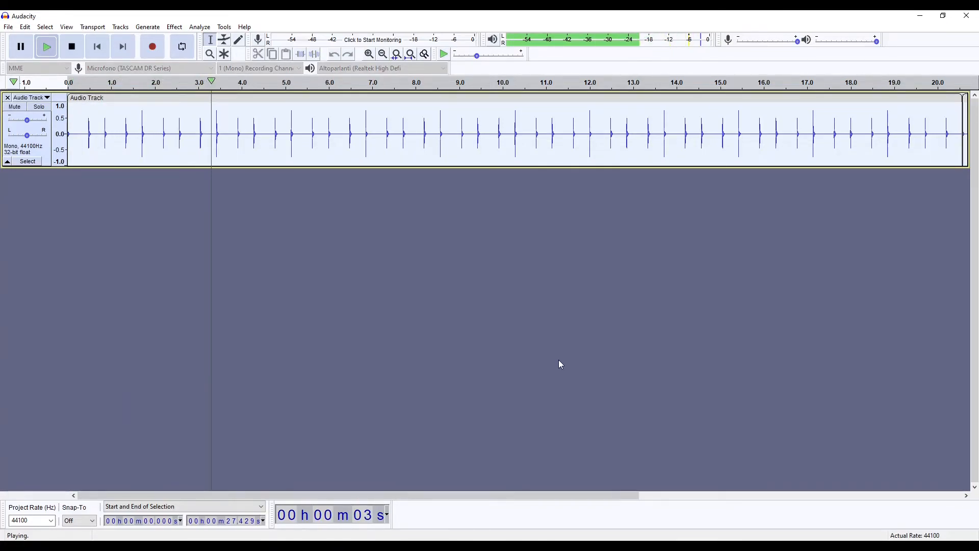
pyautogui.press('space')
# Regenerate the rhythm track with a negative swing amount of -0.46 and play it
pyautogui.click(146, 27)
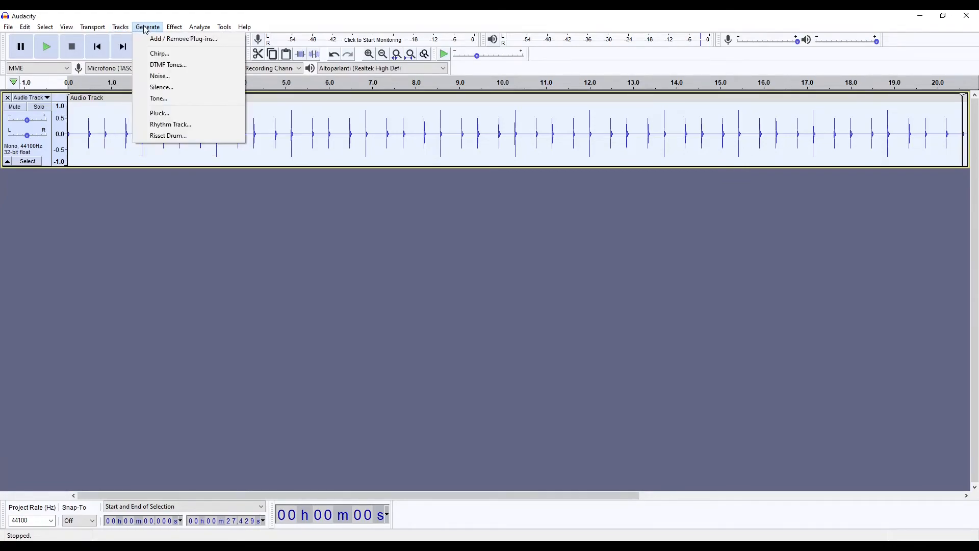
pyautogui.click(195, 125)
pyautogui.moveTo(483, 229); pyautogui.dragTo(476, 234)
pyautogui.moveTo(472, 234); pyautogui.dragTo(458, 238)
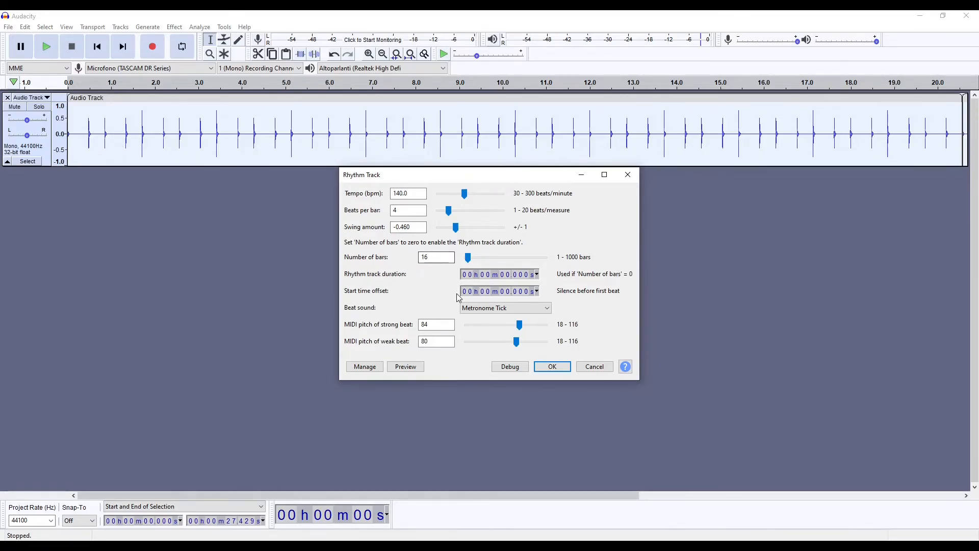
pyautogui.click(555, 367)
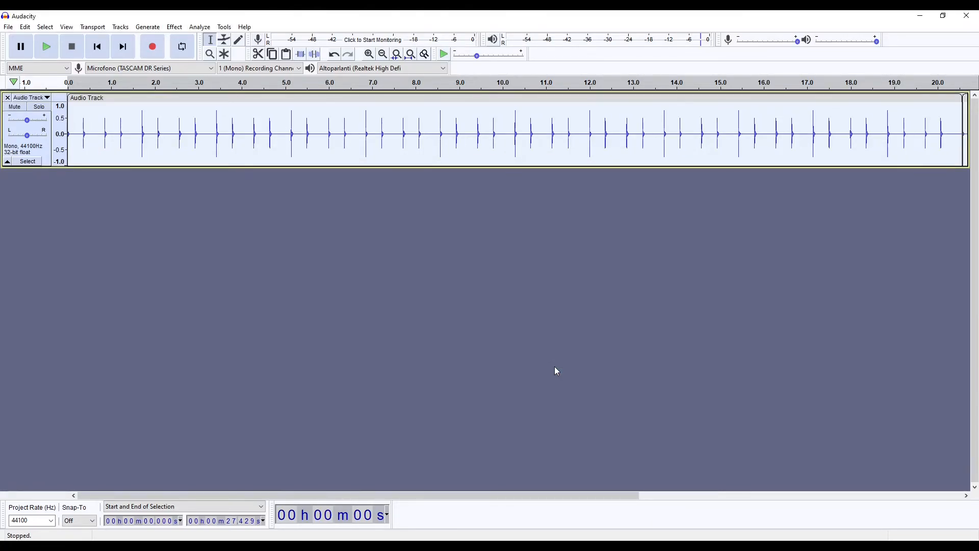
pyautogui.press('space')
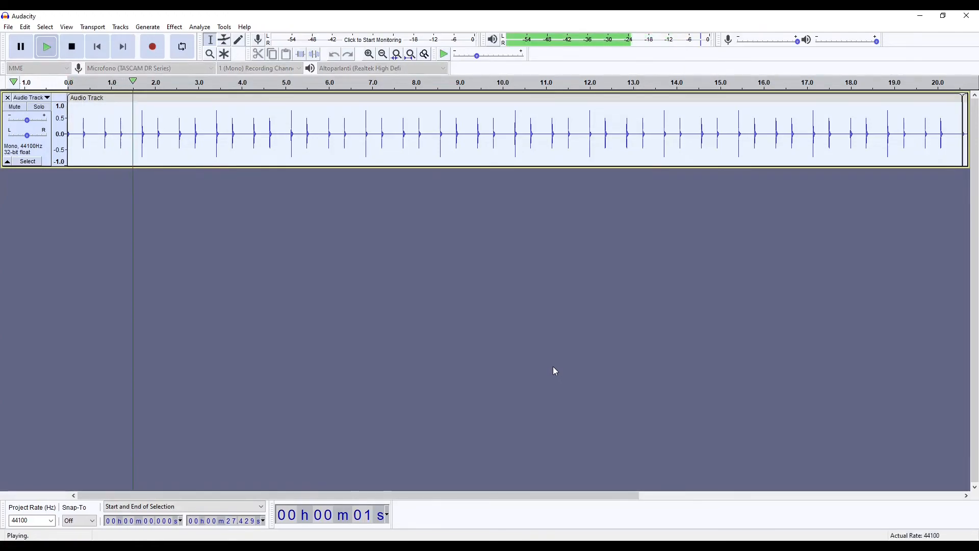
pyautogui.press('space')
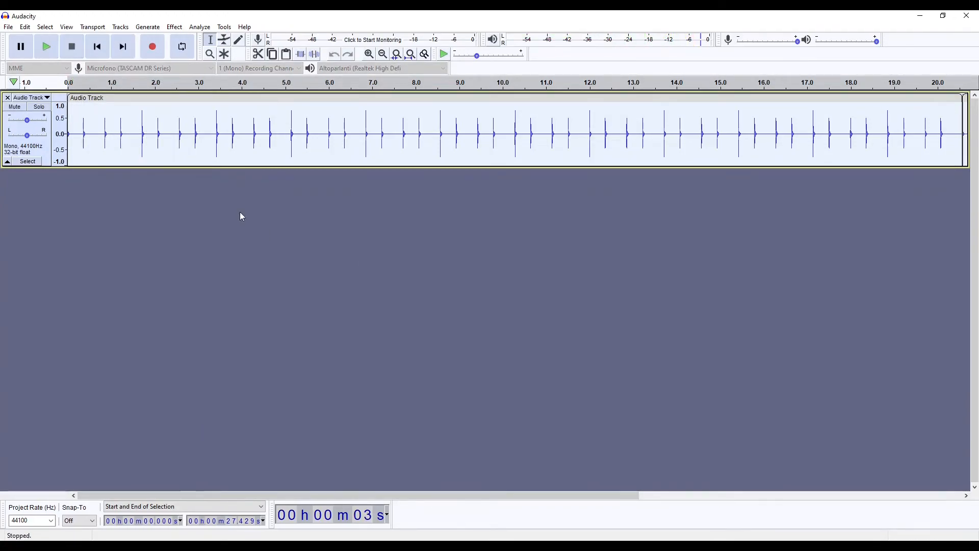
# Regenerate the rhythm track with Ping (short) as the beat sound and play it
pyautogui.click(148, 27)
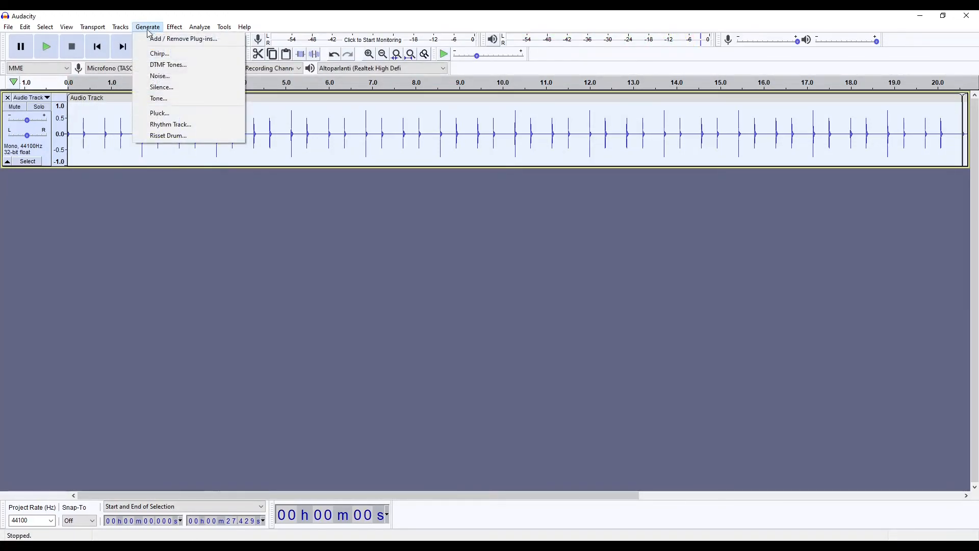
pyautogui.click(171, 125)
pyautogui.click(534, 313)
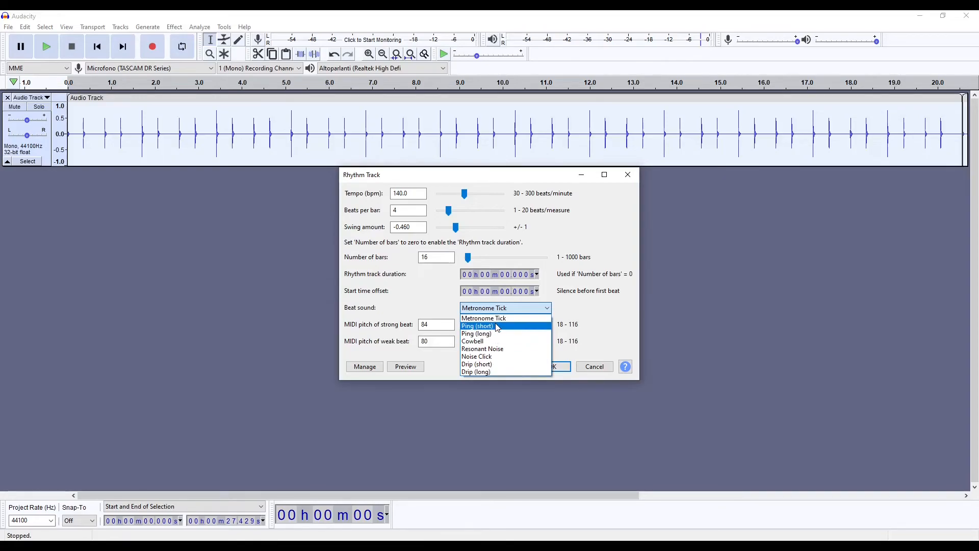
pyautogui.click(475, 329)
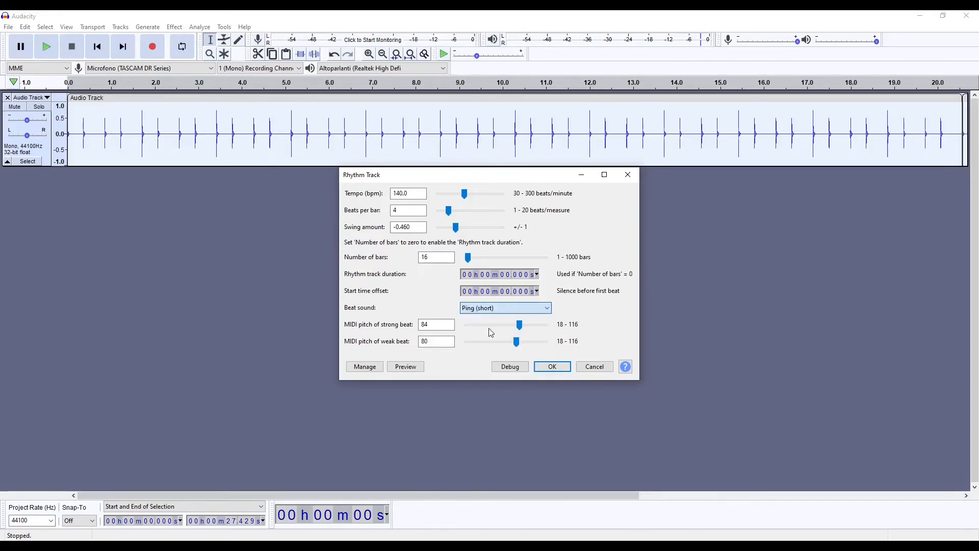
pyautogui.click(546, 367)
pyautogui.press('space')
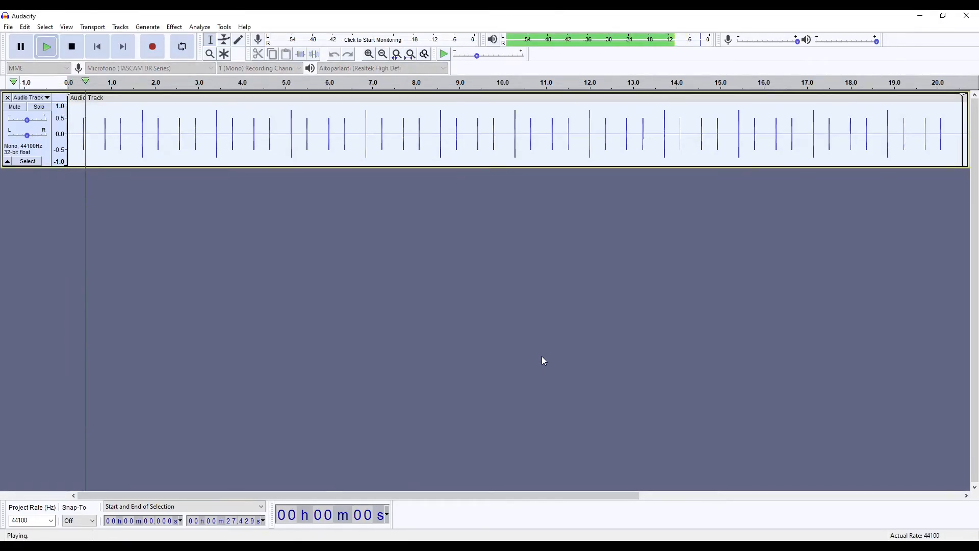
pyautogui.press('space')
# Reopen the Rhythm Track generator, review the available beat sounds and set the swing amount to 0
pyautogui.click(147, 28)
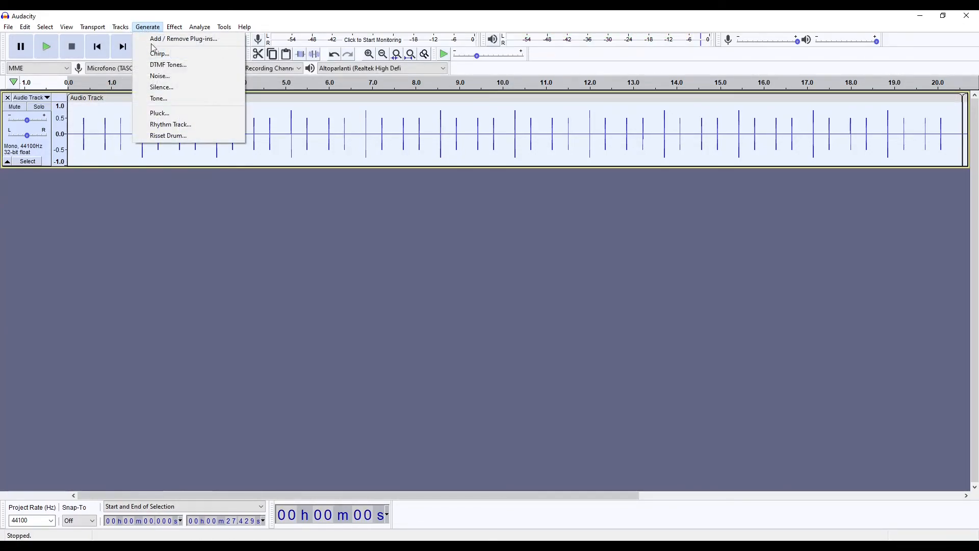
pyautogui.click(172, 125)
pyautogui.click(527, 308)
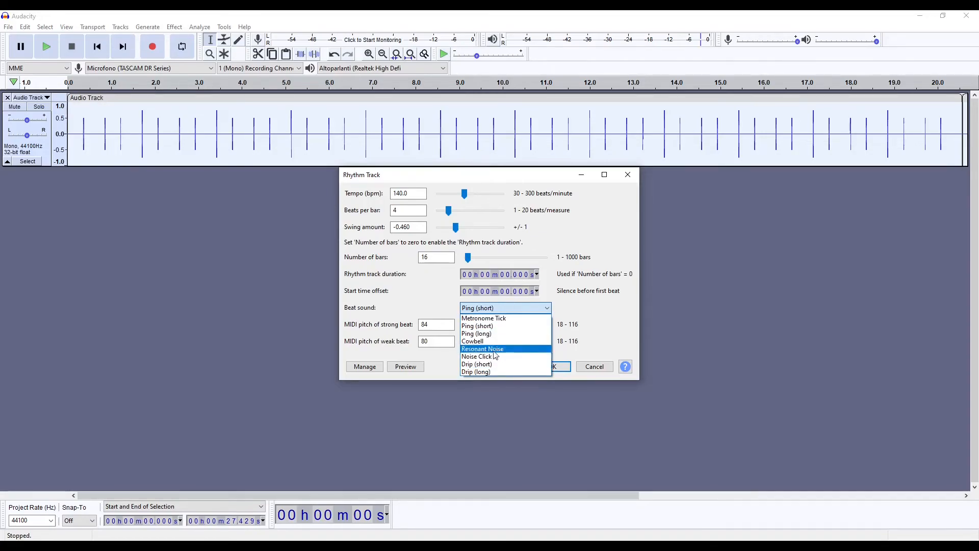
pyautogui.click(567, 266)
pyautogui.moveTo(414, 227); pyautogui.dragTo(384, 240)
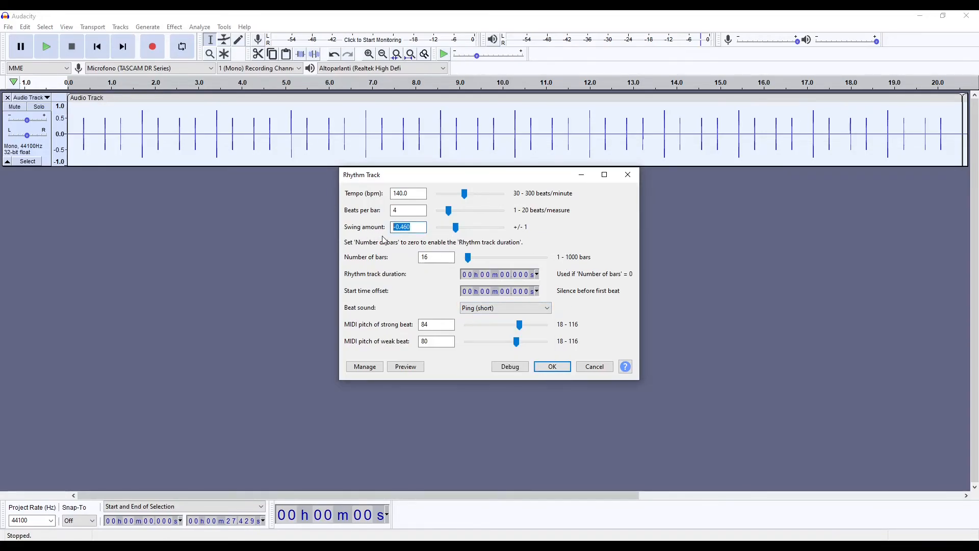
pyautogui.write('0')
# Review the time formats for the track duration, then raise the strong beat's MIDI pitch to 105 and generate the rhythm track
pyautogui.click(537, 275)
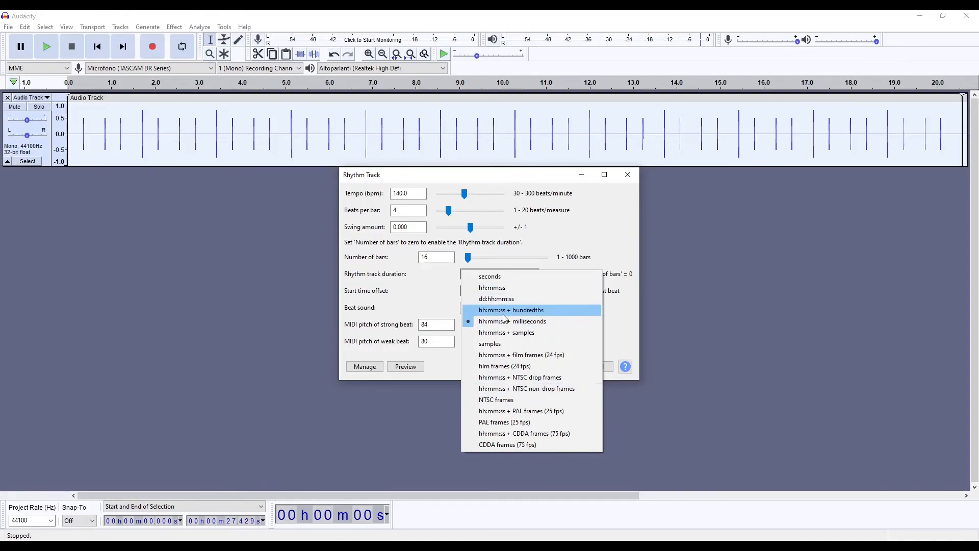
pyautogui.click(418, 295)
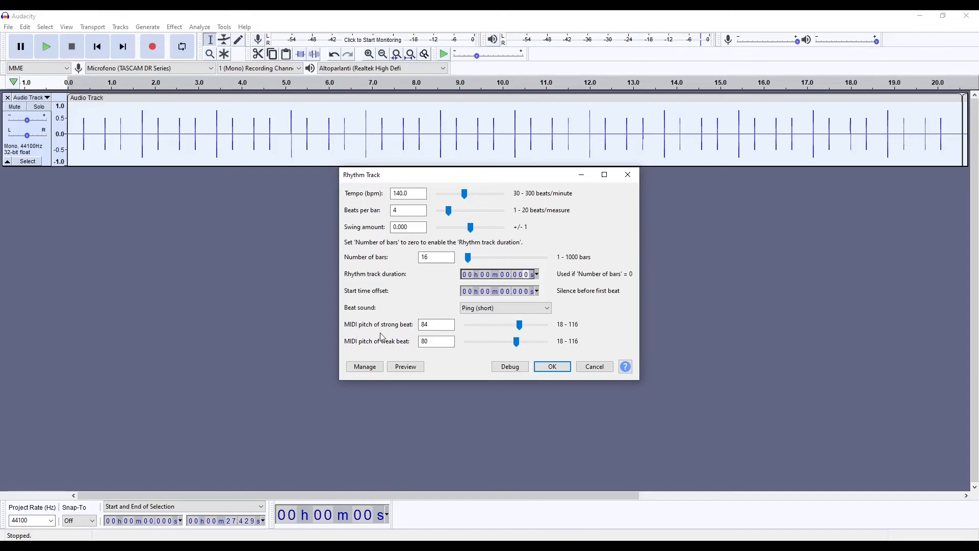
pyautogui.moveTo(520, 327); pyautogui.dragTo(537, 331)
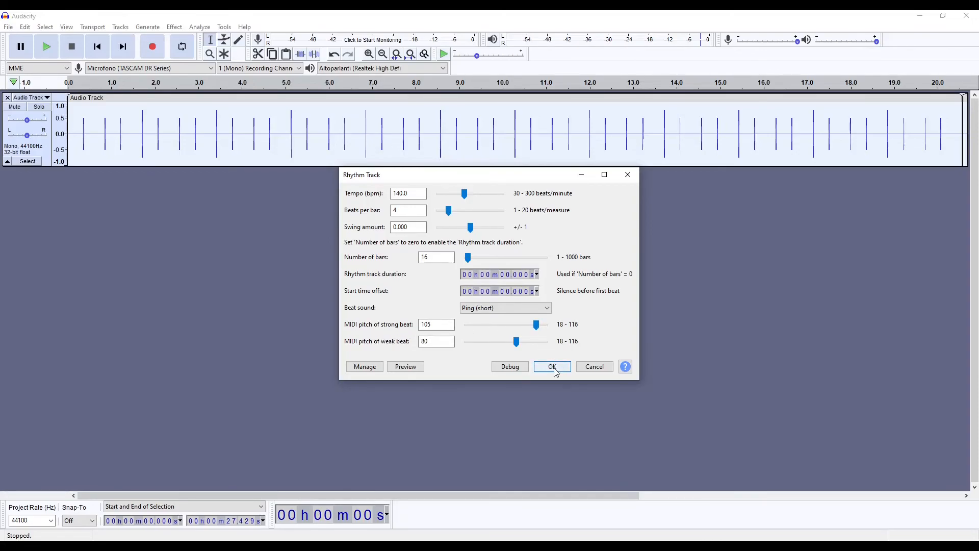
pyautogui.click(552, 367)
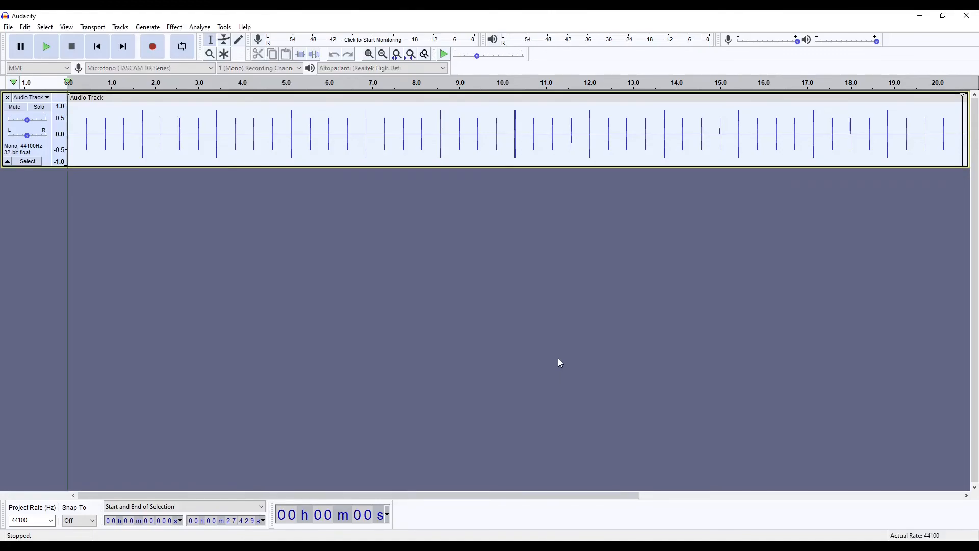
# Play the first few seconds of the generated rhythm track and stop playback
pyautogui.press('space')
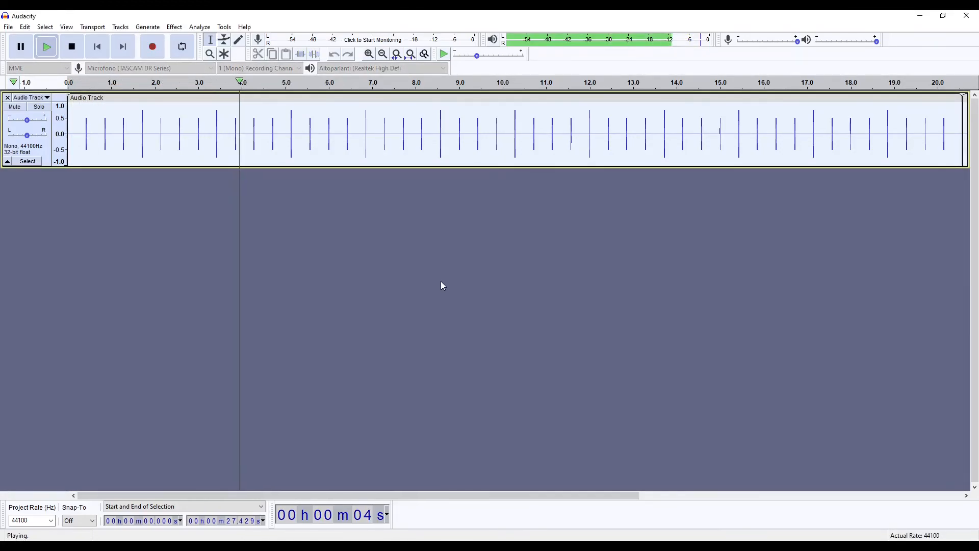
pyautogui.press('space')
# Reopen the Rhythm Track generator and choose Metronome Tick as the beat sound
pyautogui.click(173, 28)
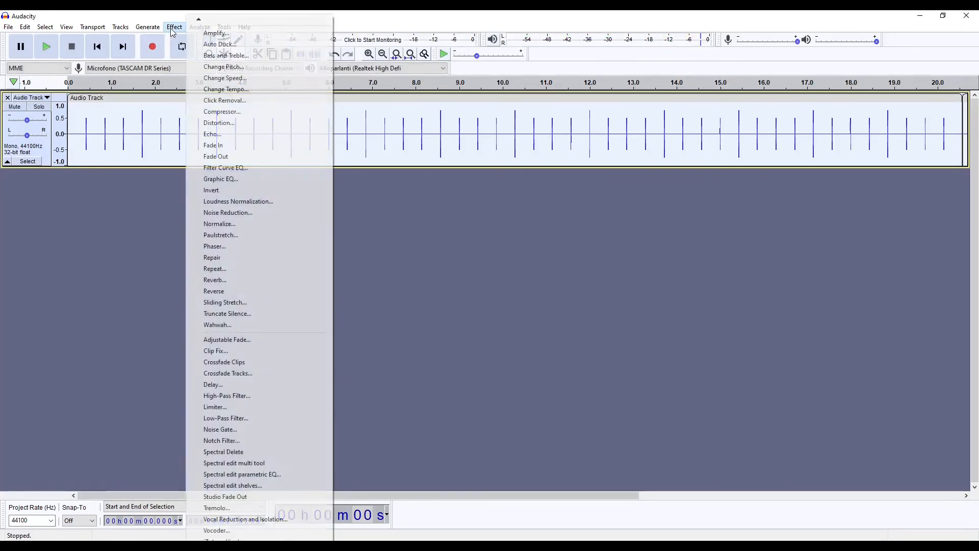
pyautogui.moveTo(148, 27)
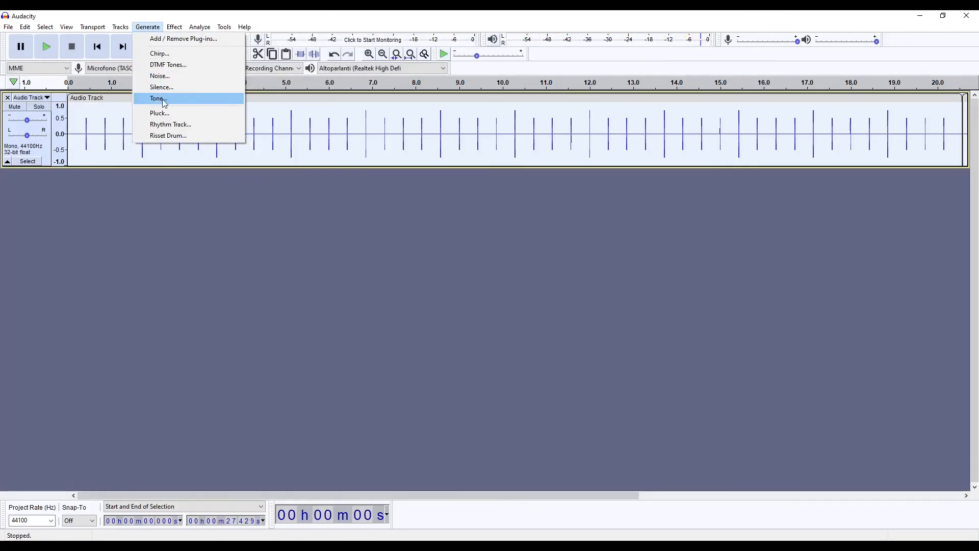
pyautogui.click(168, 125)
pyautogui.moveTo(489, 182); pyautogui.dragTo(596, 181)
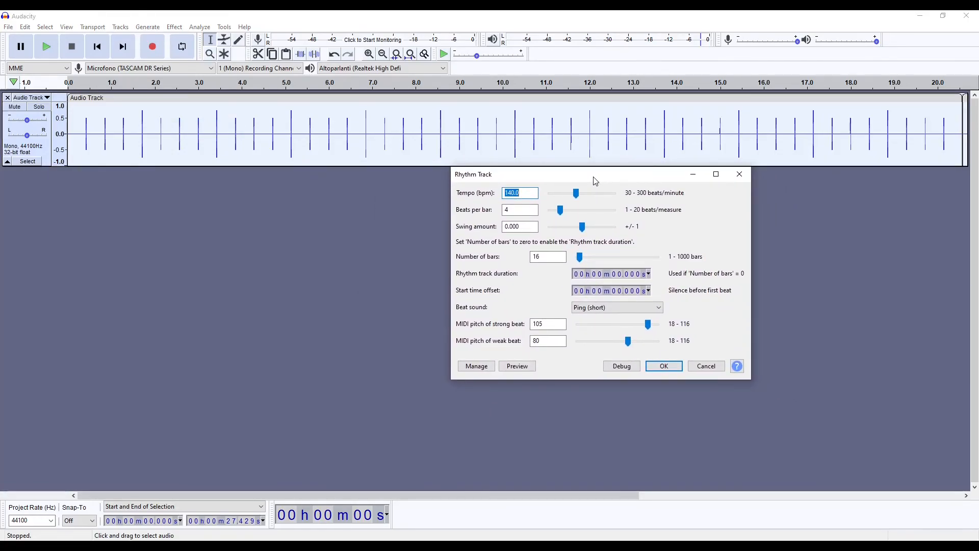
pyautogui.click(633, 307)
pyautogui.click(631, 319)
# Lower the MIDI pitch of the strong beat to 80 in the rhythm track settings
pyautogui.moveTo(649, 324); pyautogui.dragTo(585, 327)
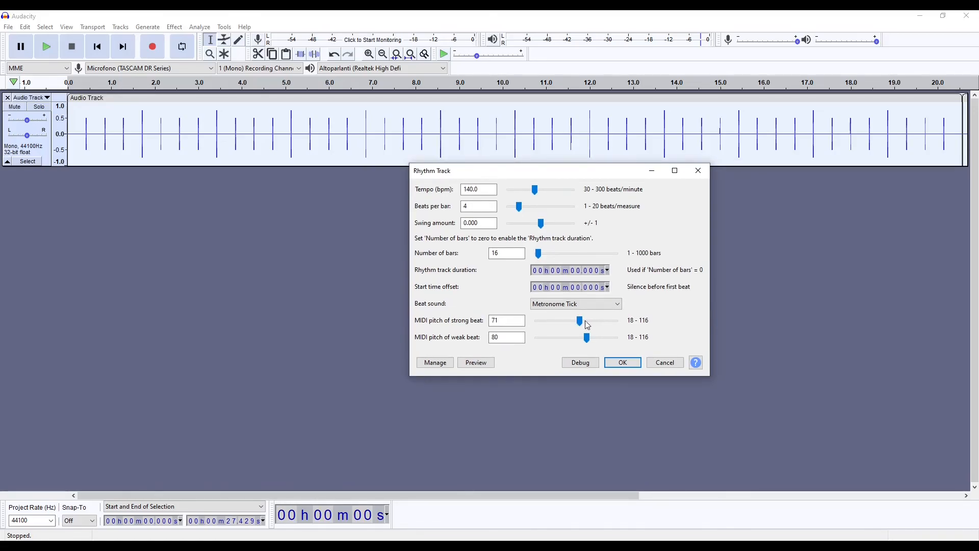
pyautogui.click(589, 326)
pyautogui.click(570, 288)
pyautogui.moveTo(581, 172); pyautogui.dragTo(474, 174)
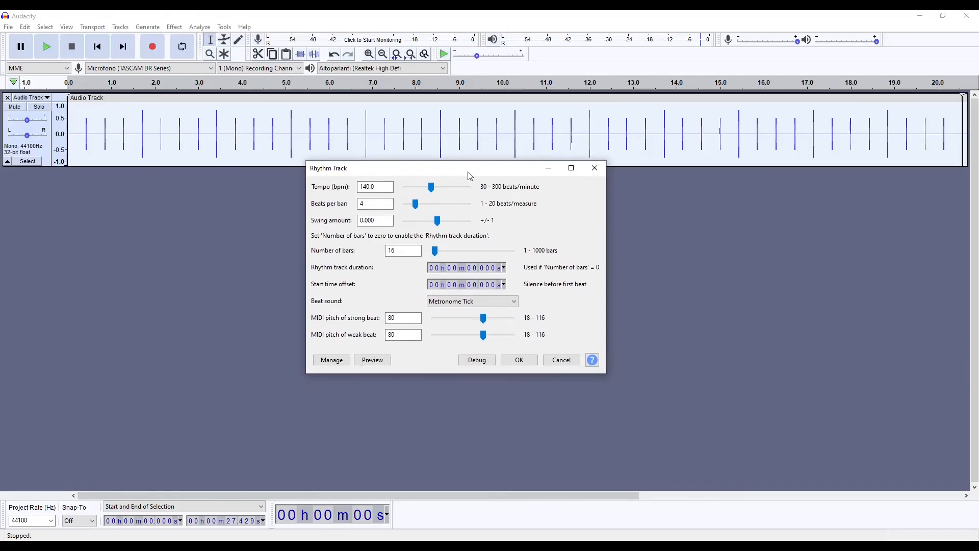